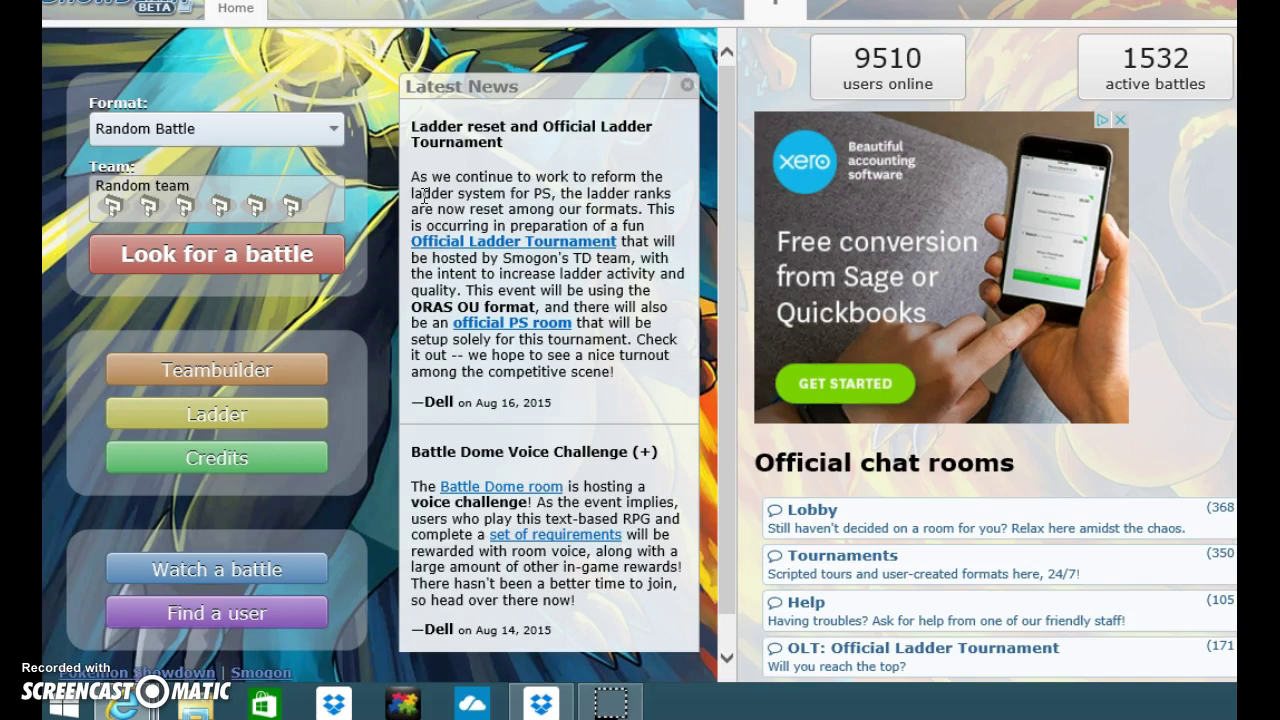
- Start a new team in the Teambuilder and add Squirtle as its first Pokémon
left_click(240, 371)
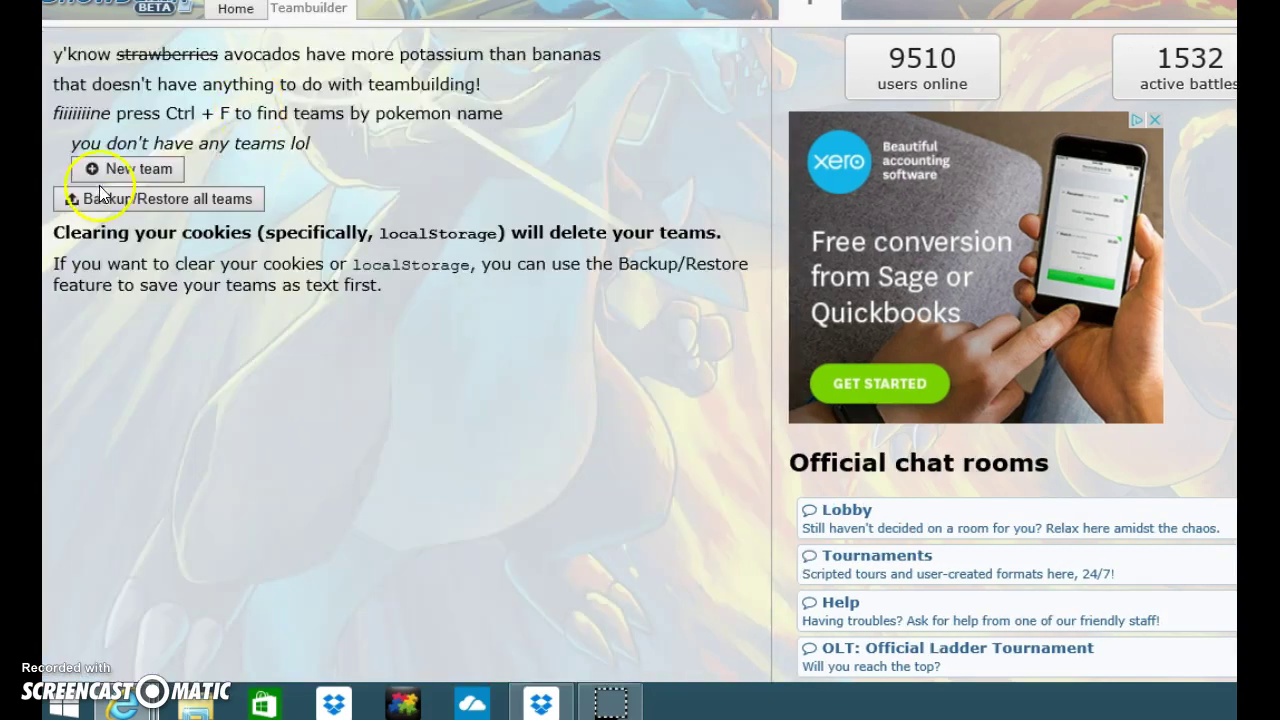
left_click(102, 167)
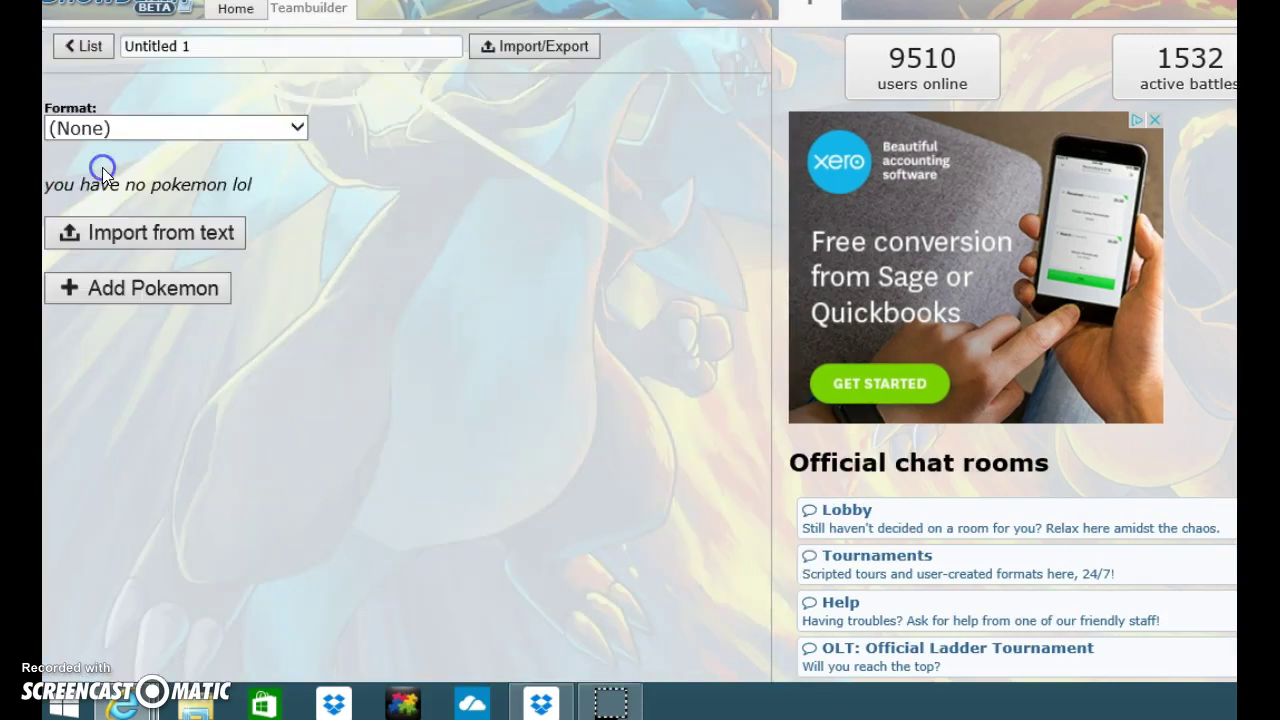
left_click(148, 293)
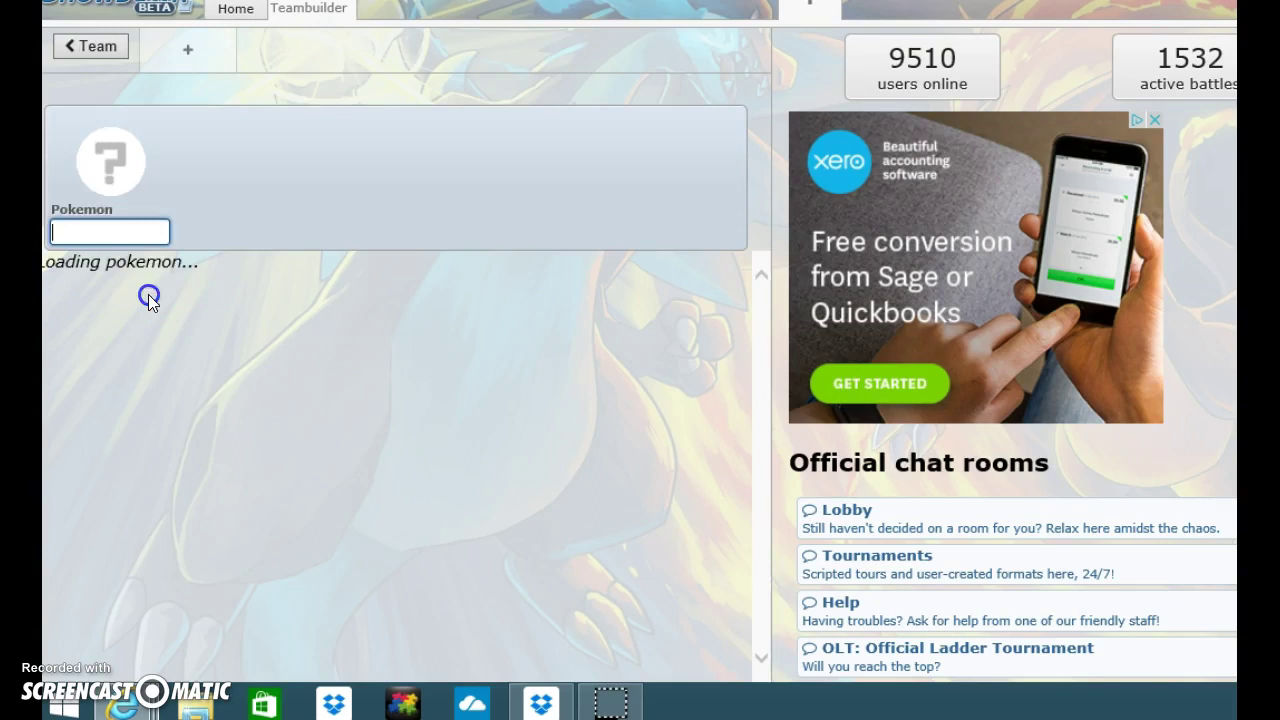
left_click(119, 235)
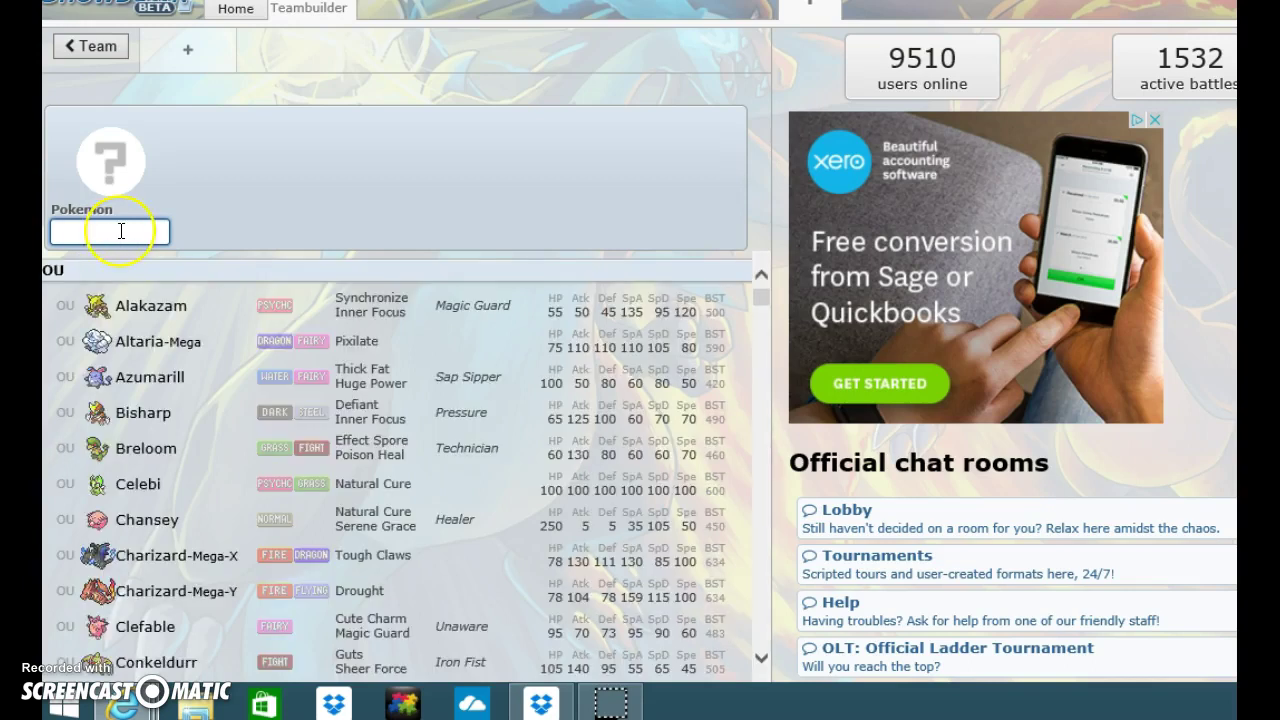
left_click(121, 231)
type("squ")
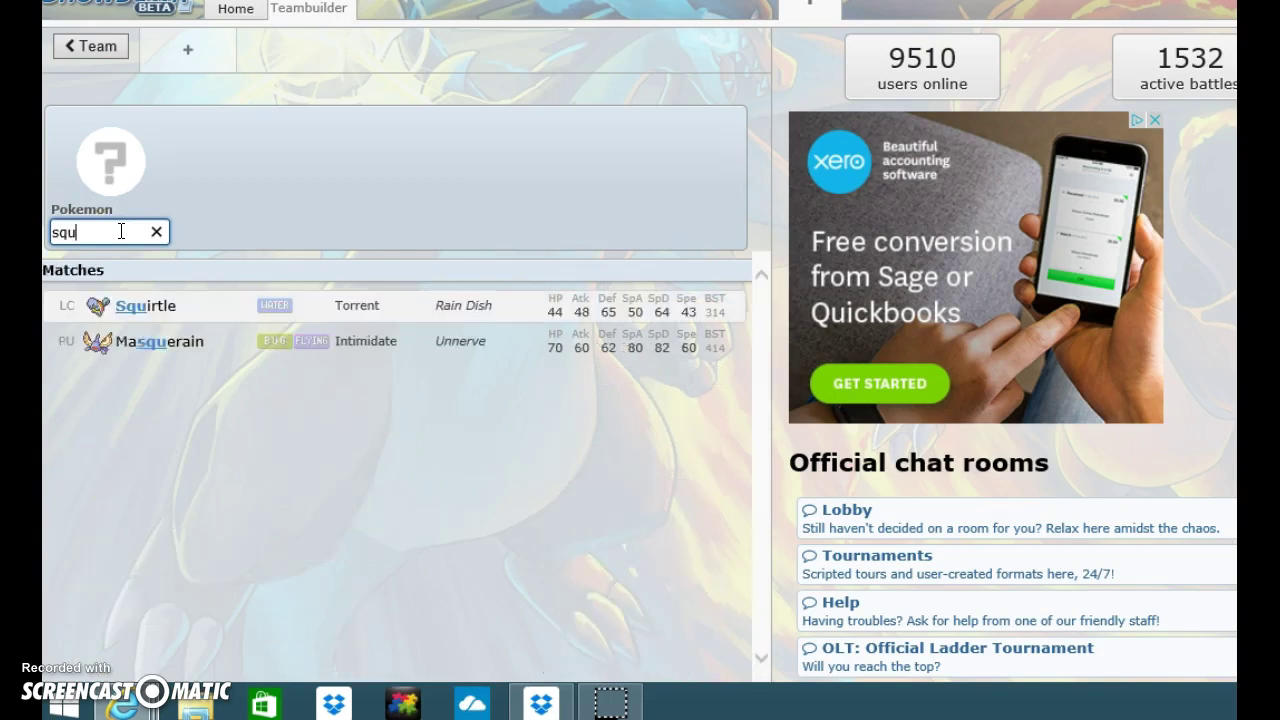
left_click(229, 321)
left_click(229, 318)
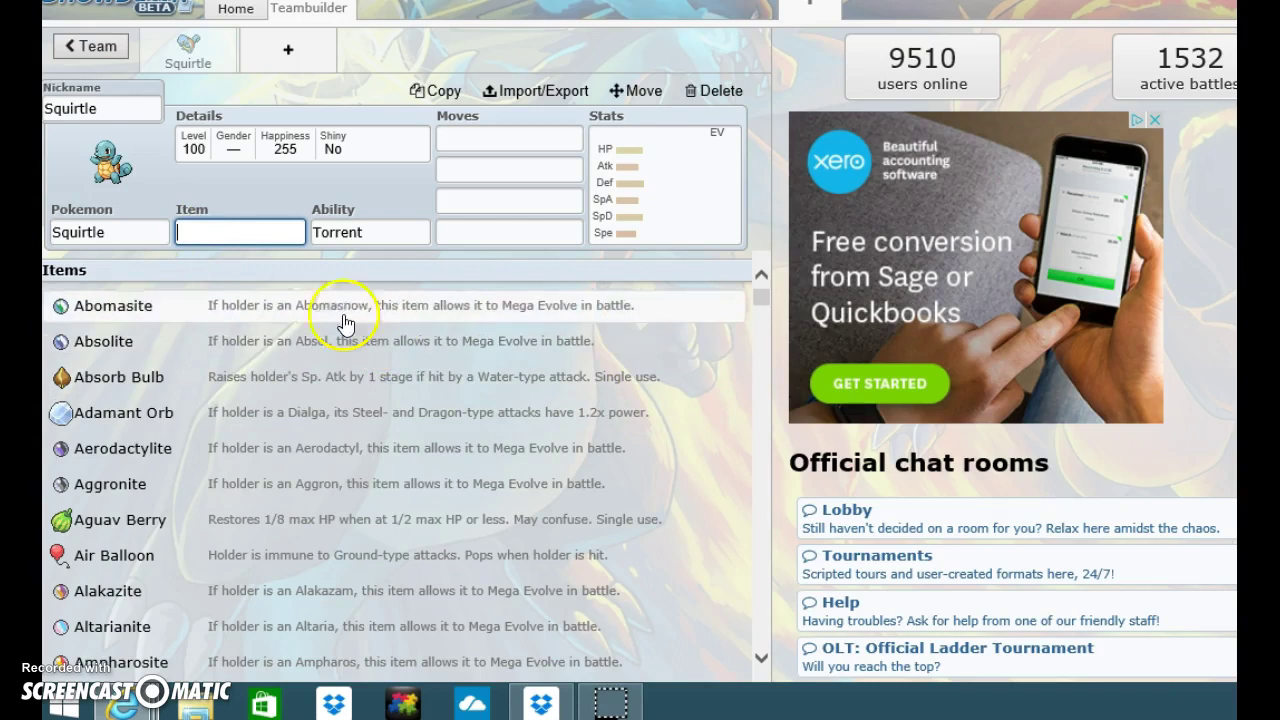
- Give Squirtle the Mystic Water item and the Torrent ability
type("water")
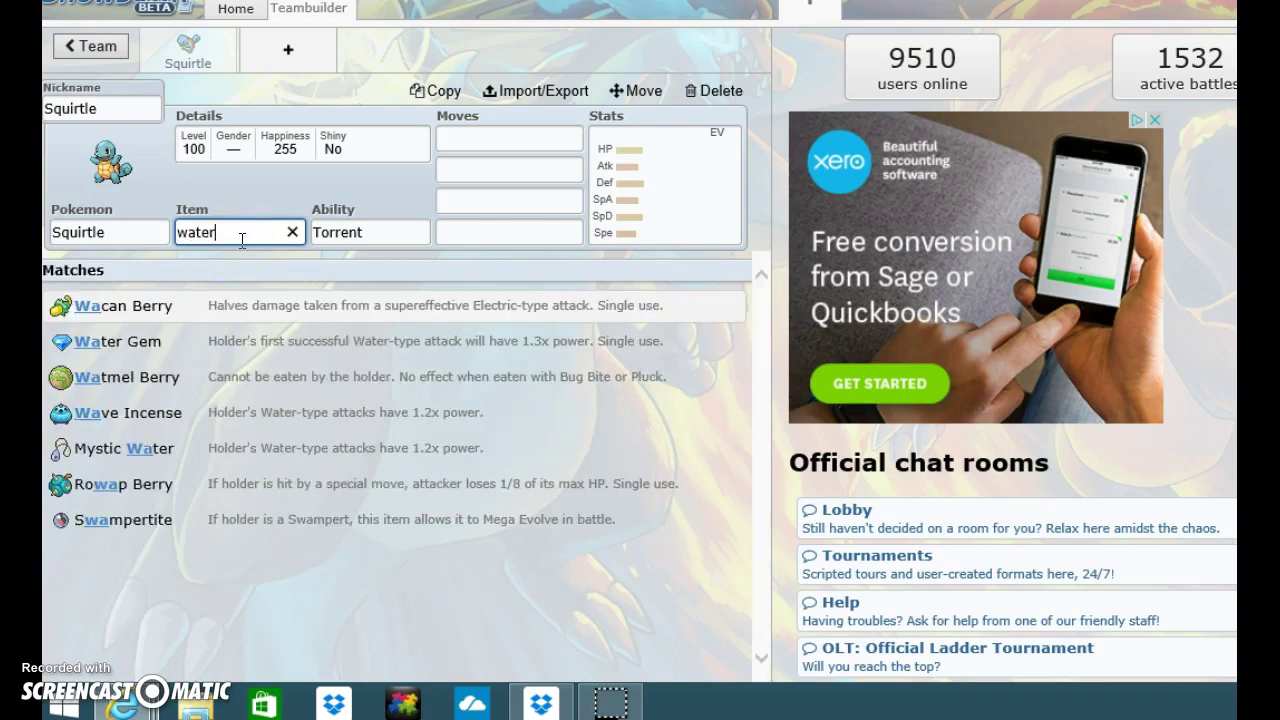
left_click(306, 341)
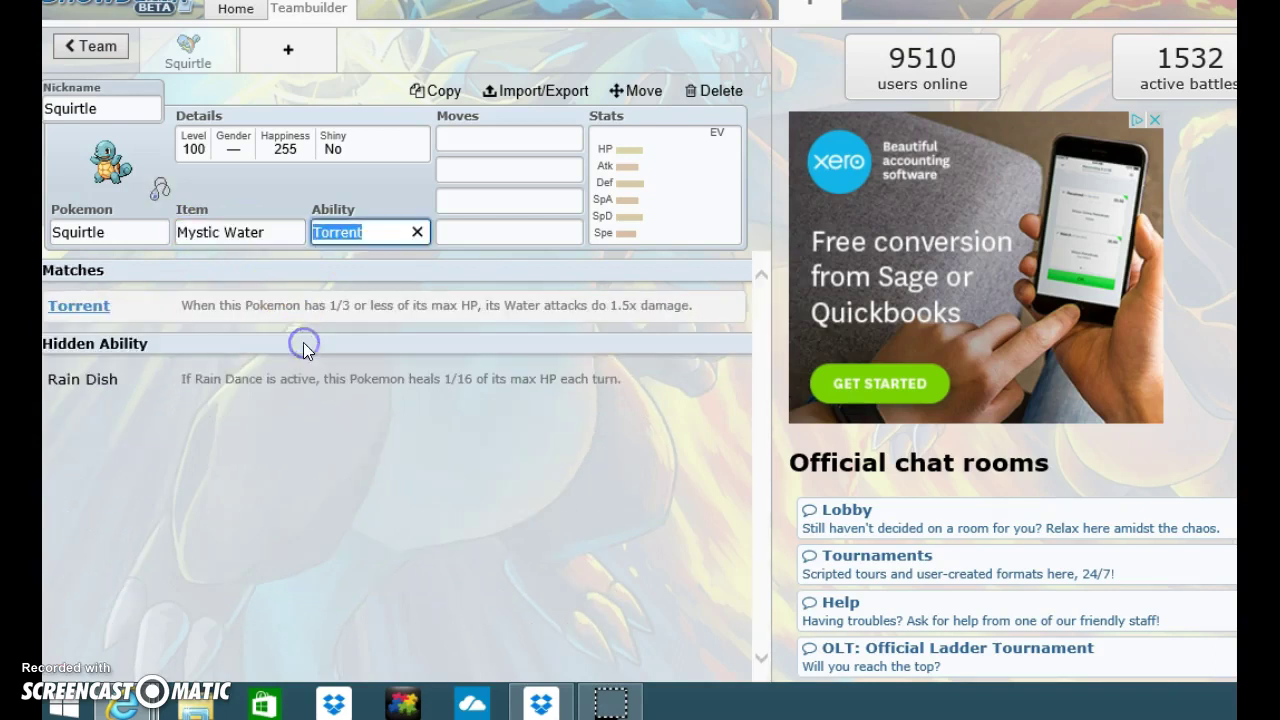
left_click(450, 311)
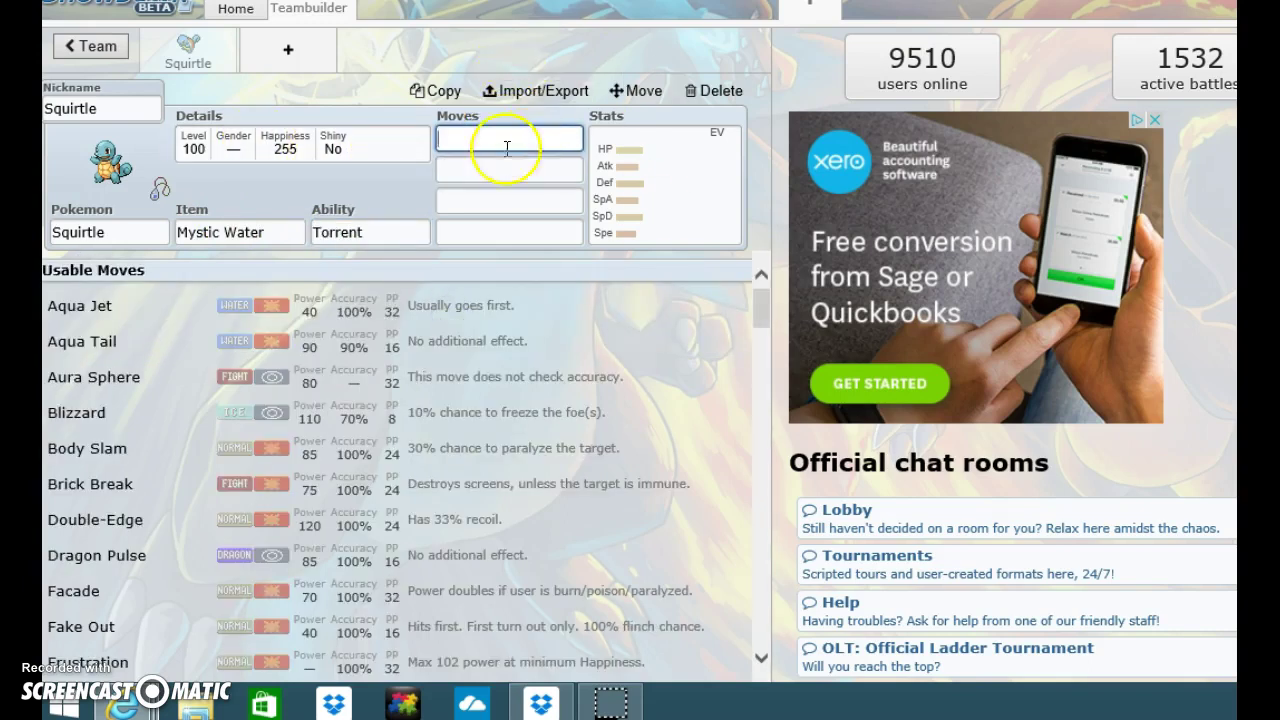
- Set Squirtle's first two moves to Rapid Spin and Aqua Tail
type("rapid")
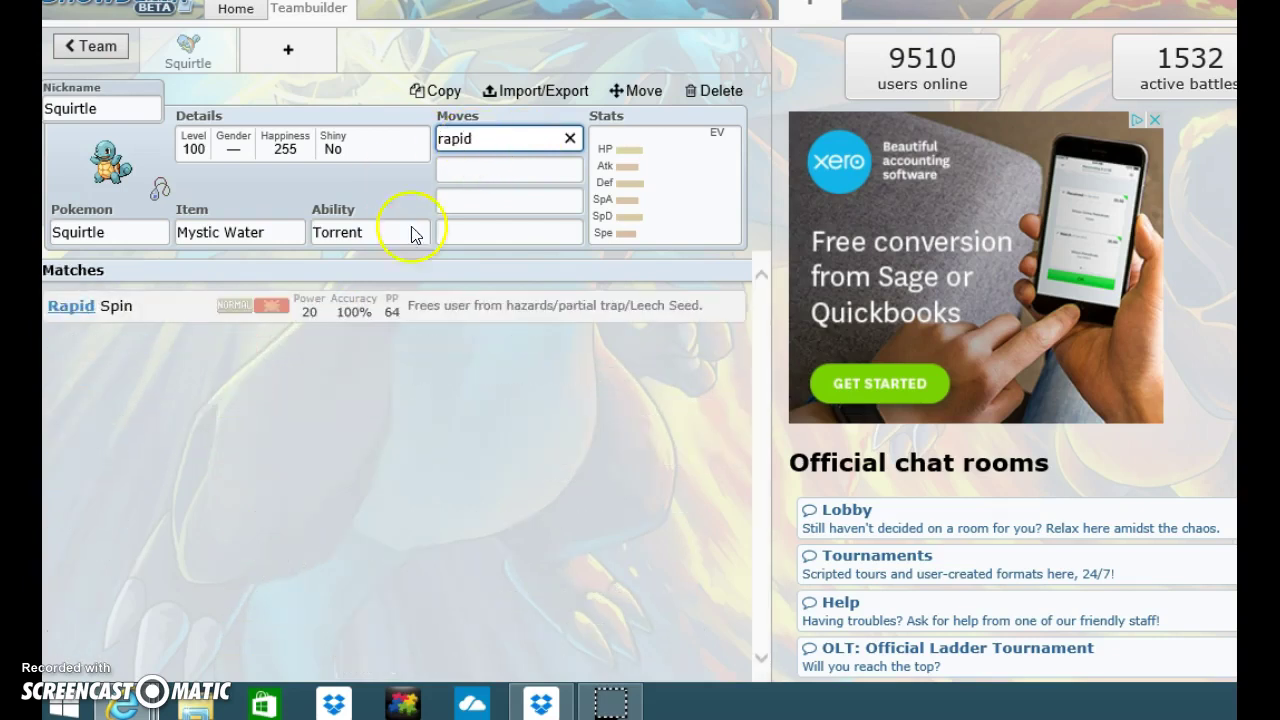
left_click(315, 307)
left_click(480, 167)
type("tail")
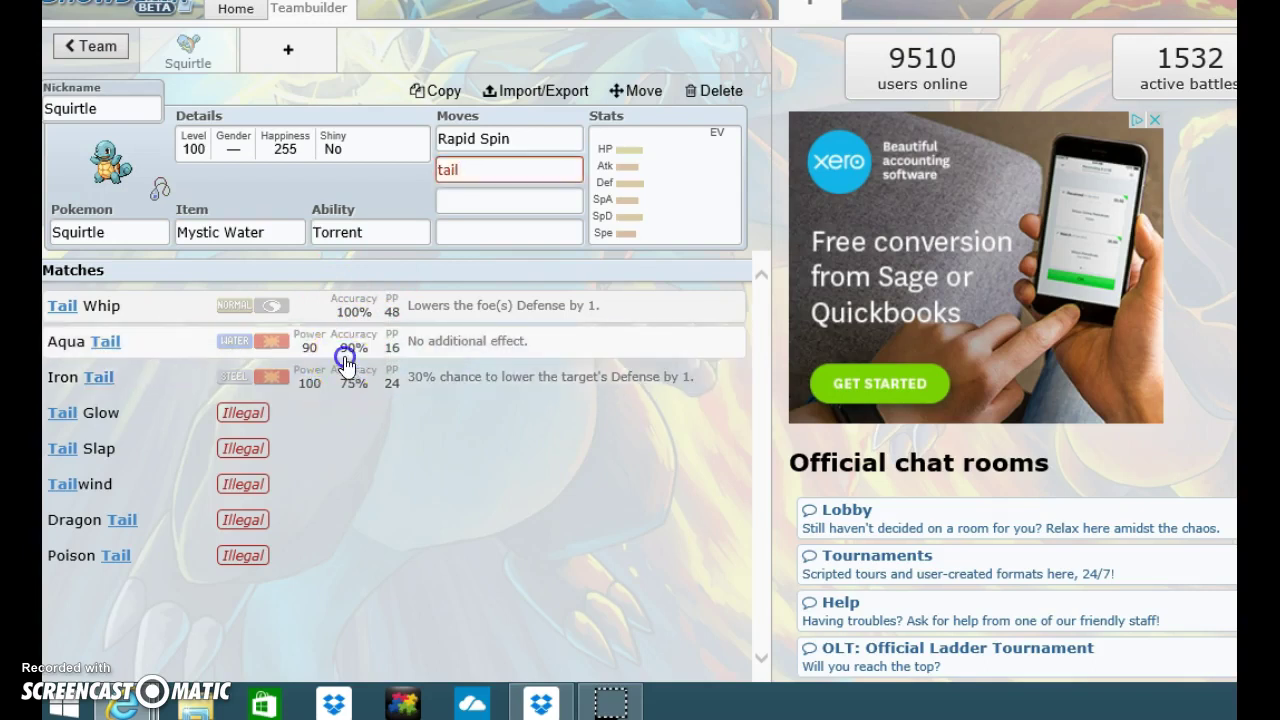
left_click(345, 352)
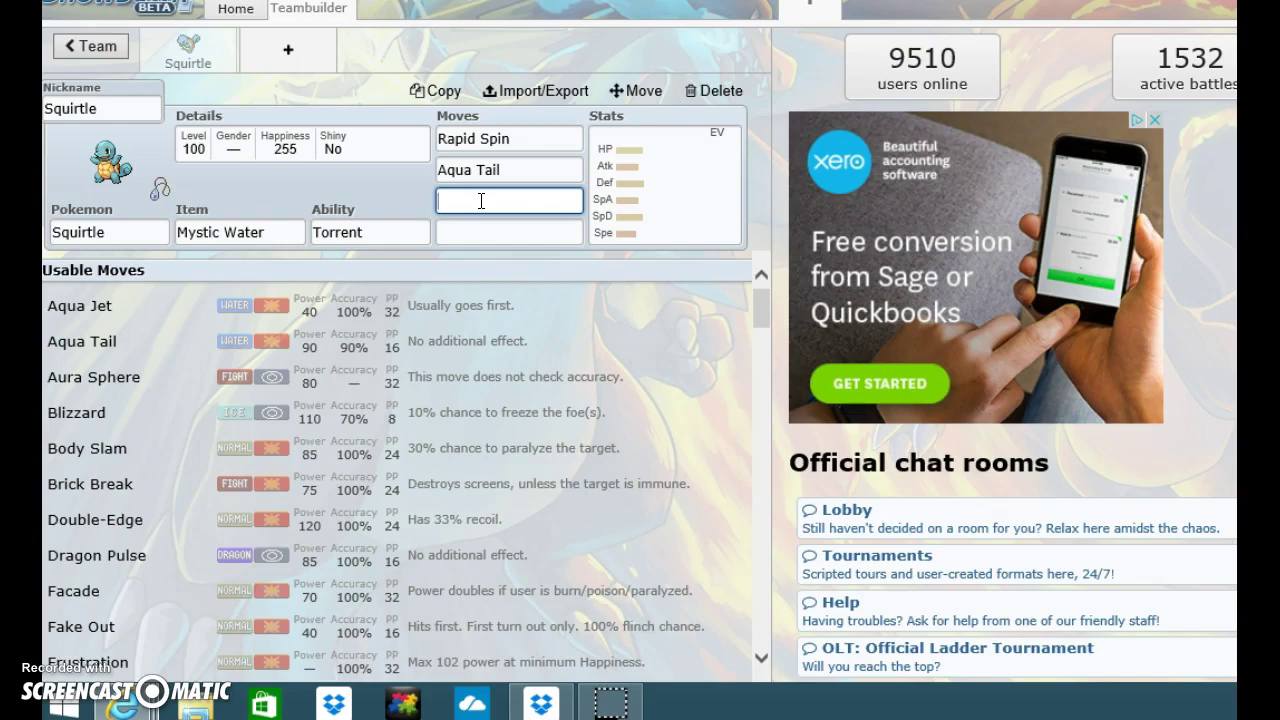
- Fill Squirtle's last two move slots with Mud Sport and Brick Break
type("dark")
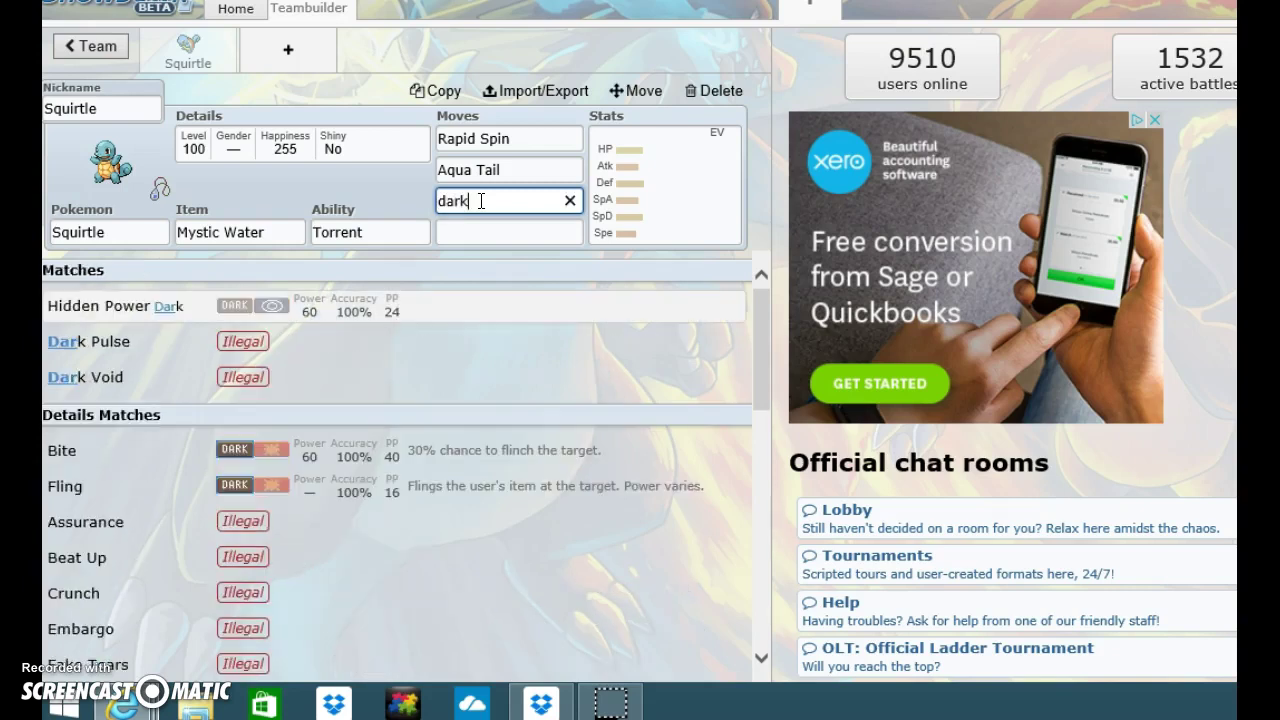
key("BackSpace")
key("BackSpace")
key("BackSpace")
key("BackSpace")
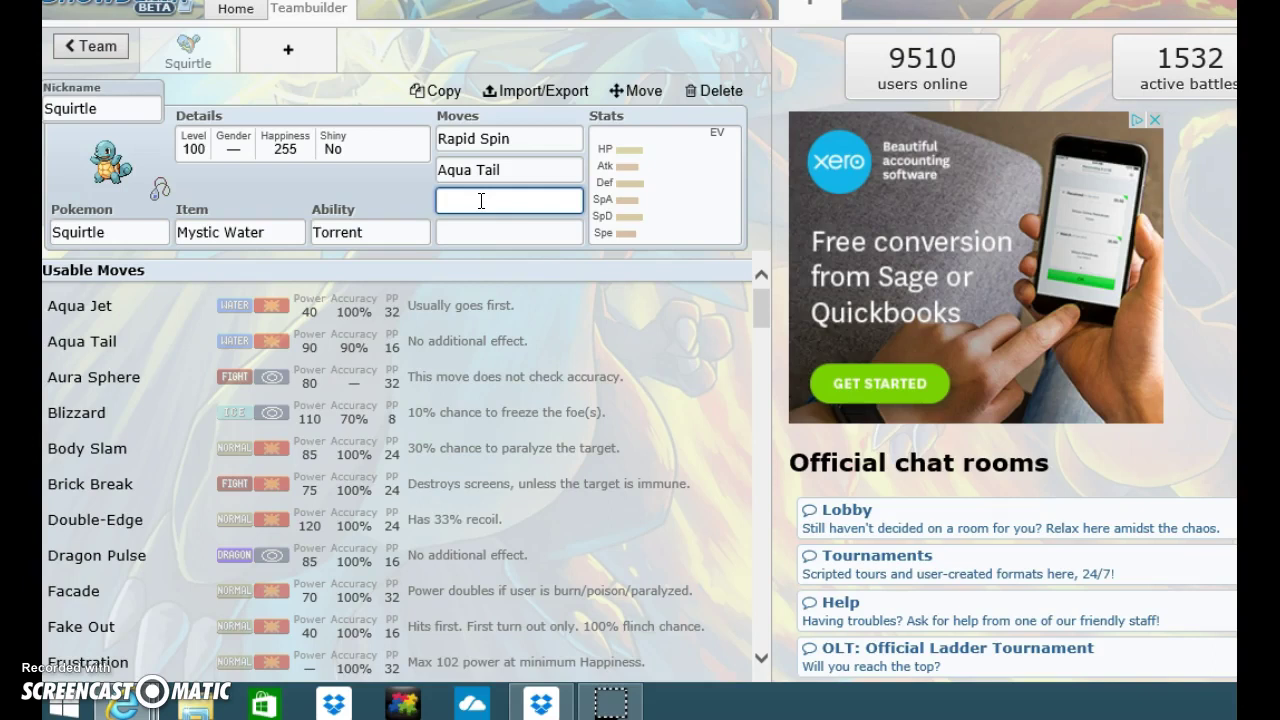
type("ground")
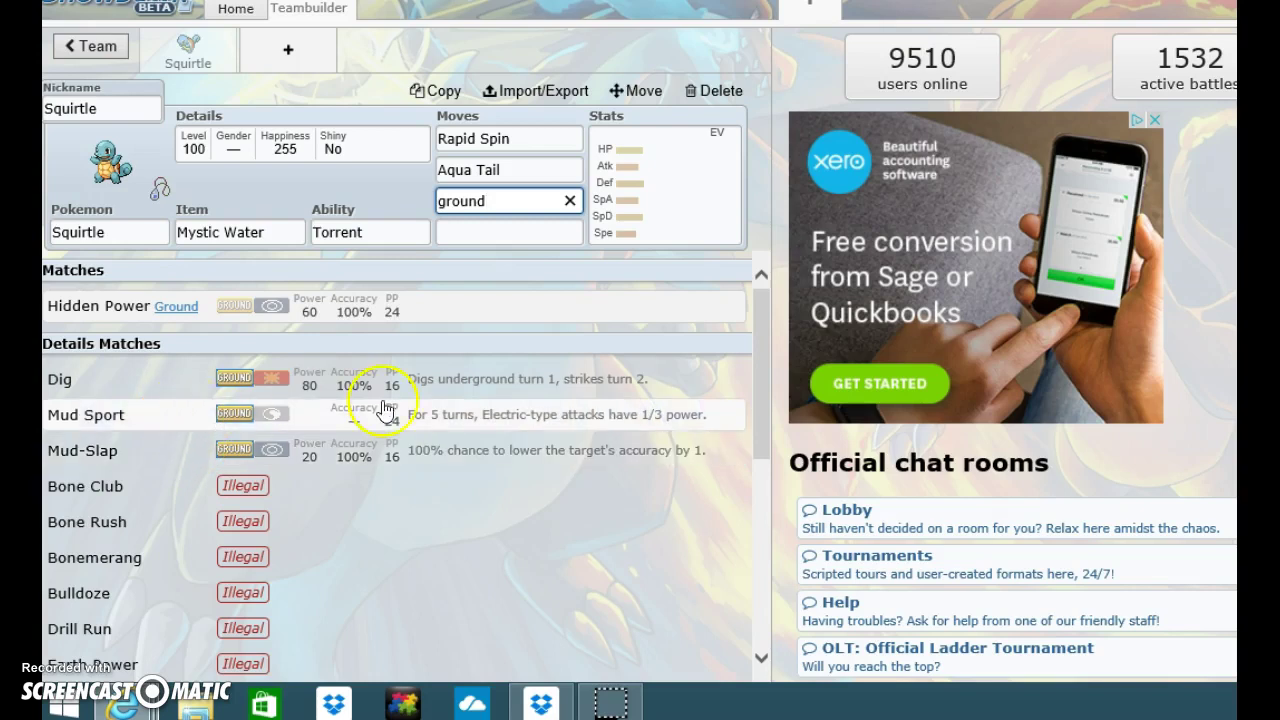
left_click(700, 424)
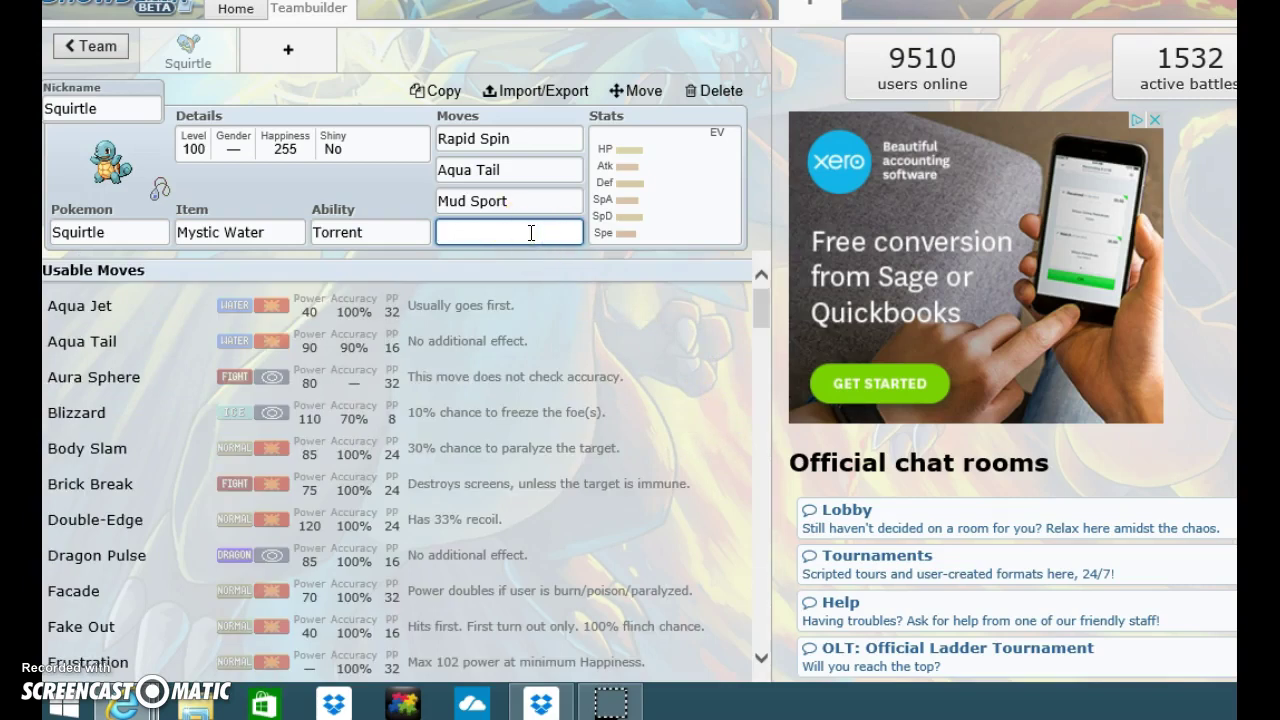
type("figh")
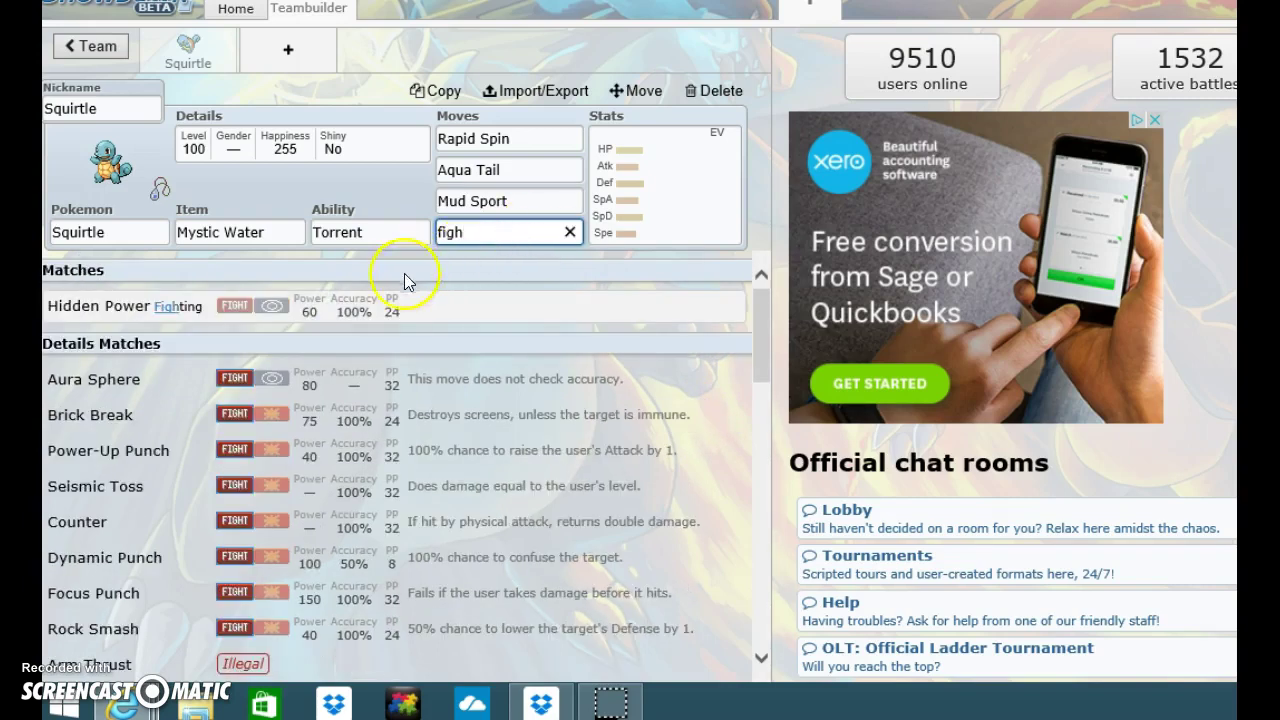
left_click(246, 402)
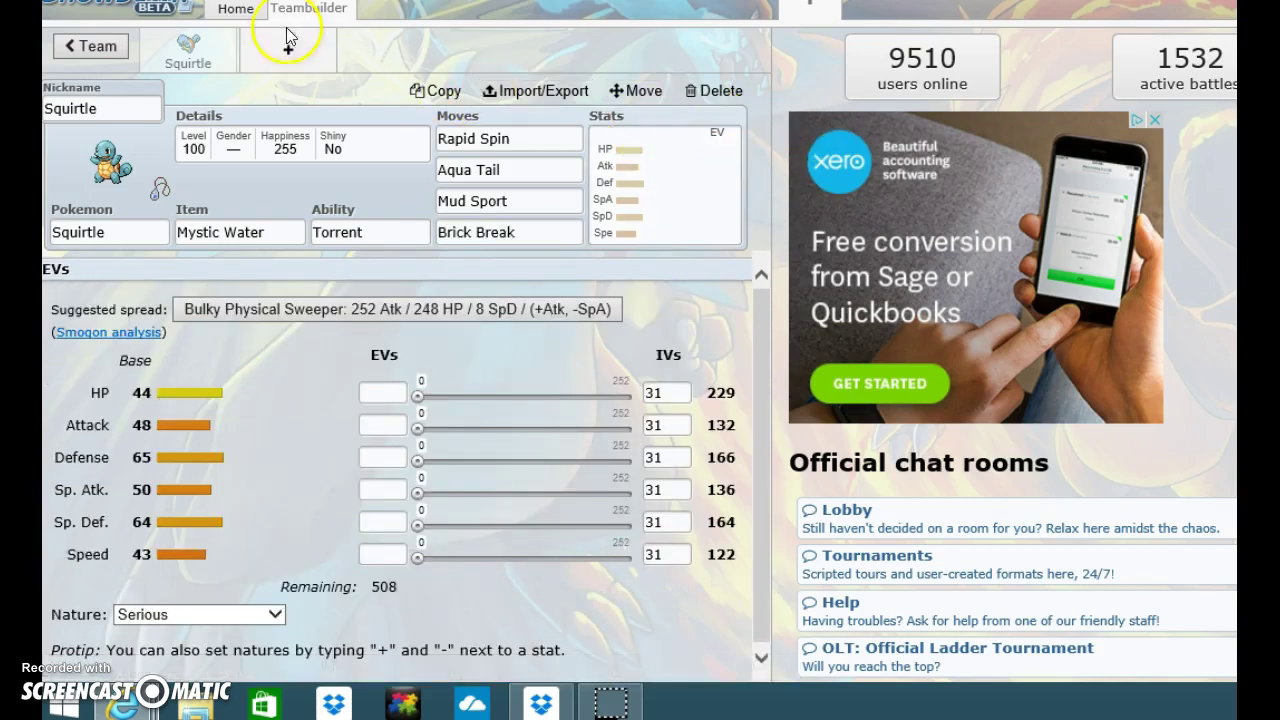
- Add a second team slot, then reopen Squirtle's set
left_click(288, 45)
left_click(152, 225)
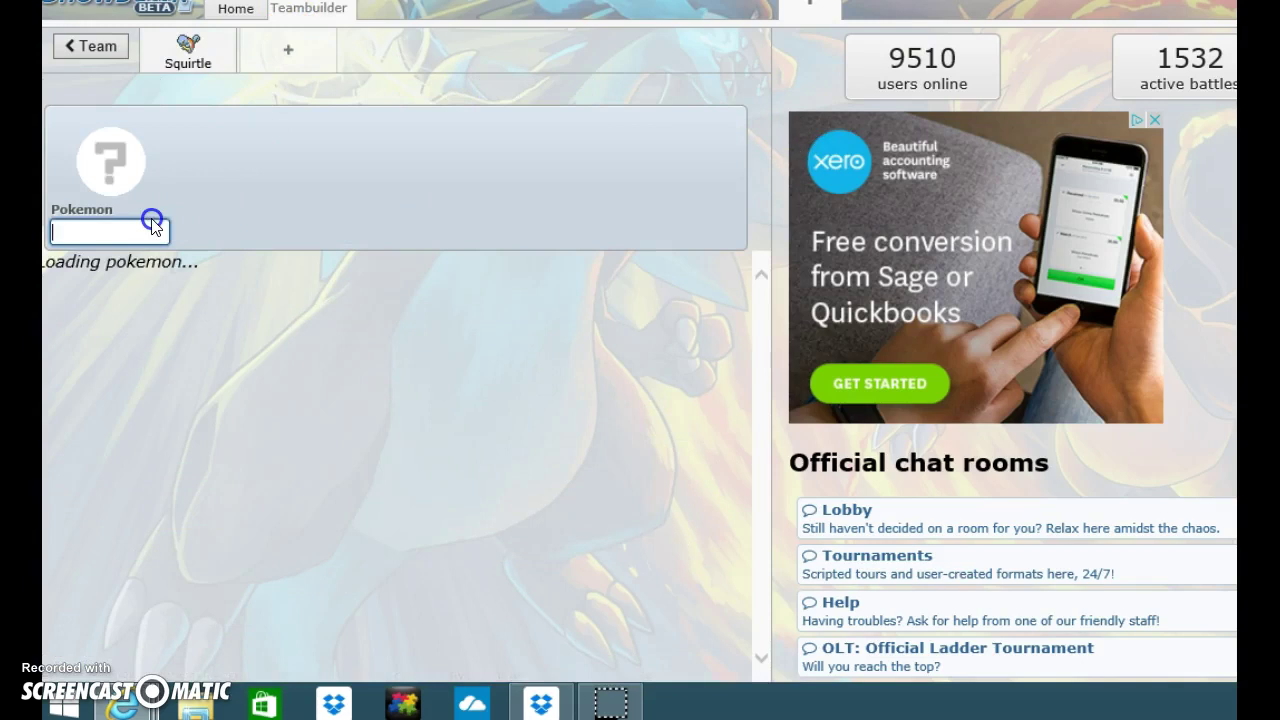
left_click(144, 239)
left_click(183, 58)
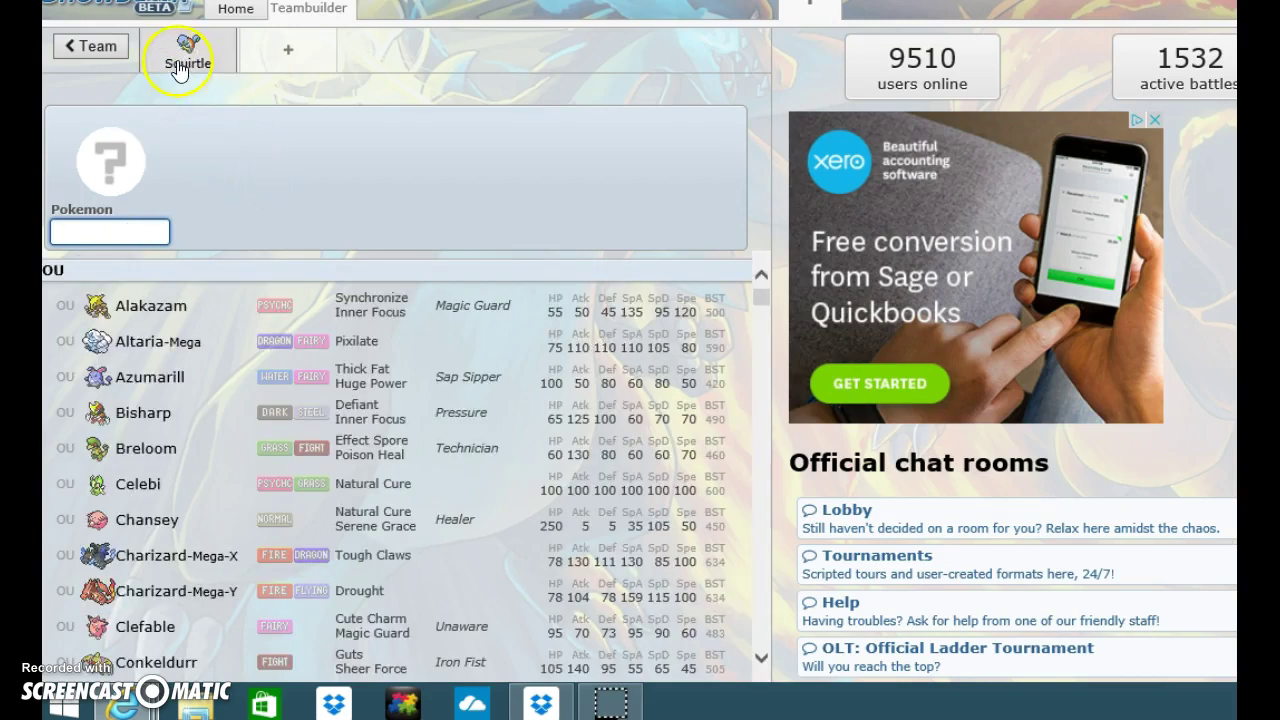
left_click(183, 60)
left_click(307, 203)
- Set Squirtle's gender to Male in its details, then add a new empty team slot
left_click(282, 144)
left_click(308, 148)
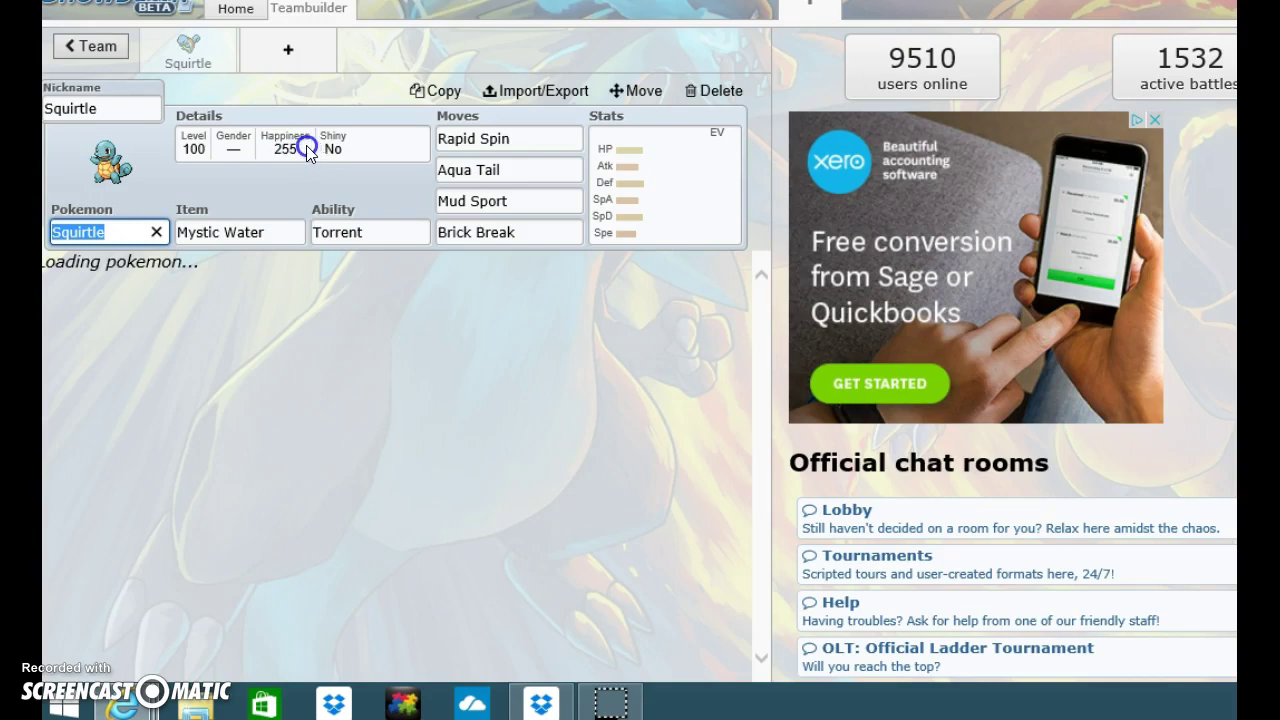
left_click(306, 149)
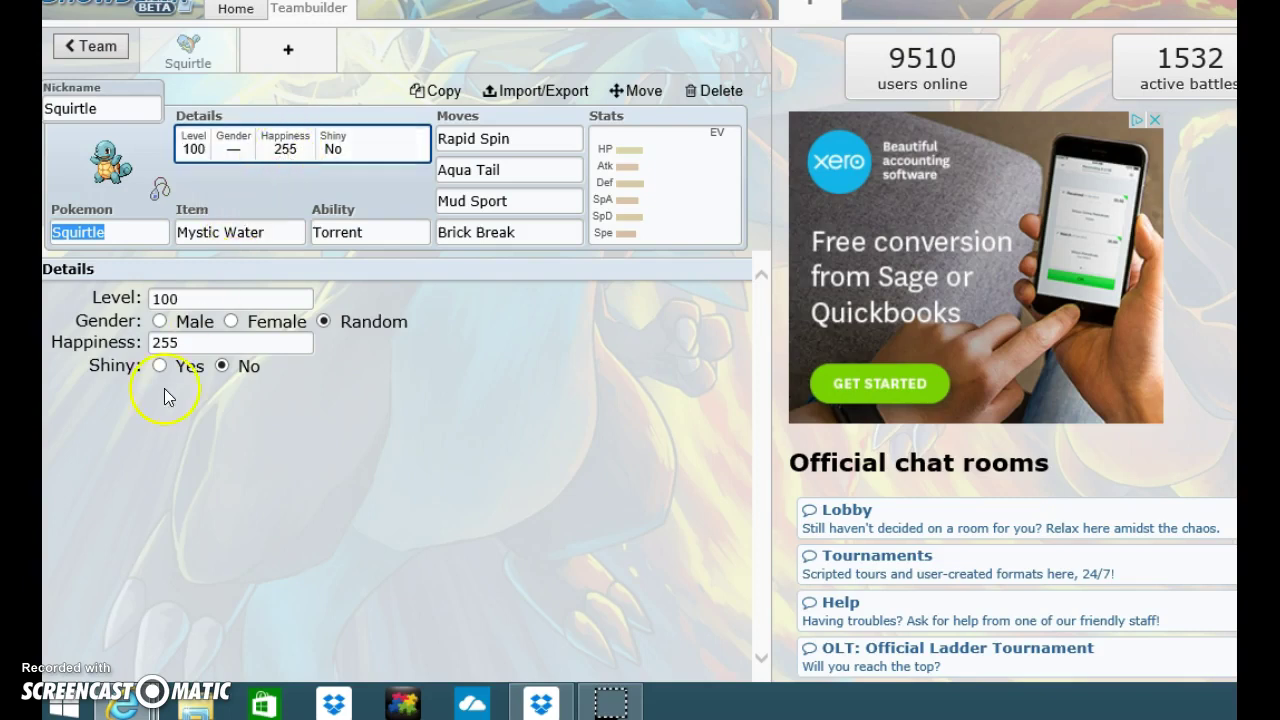
left_click(161, 320)
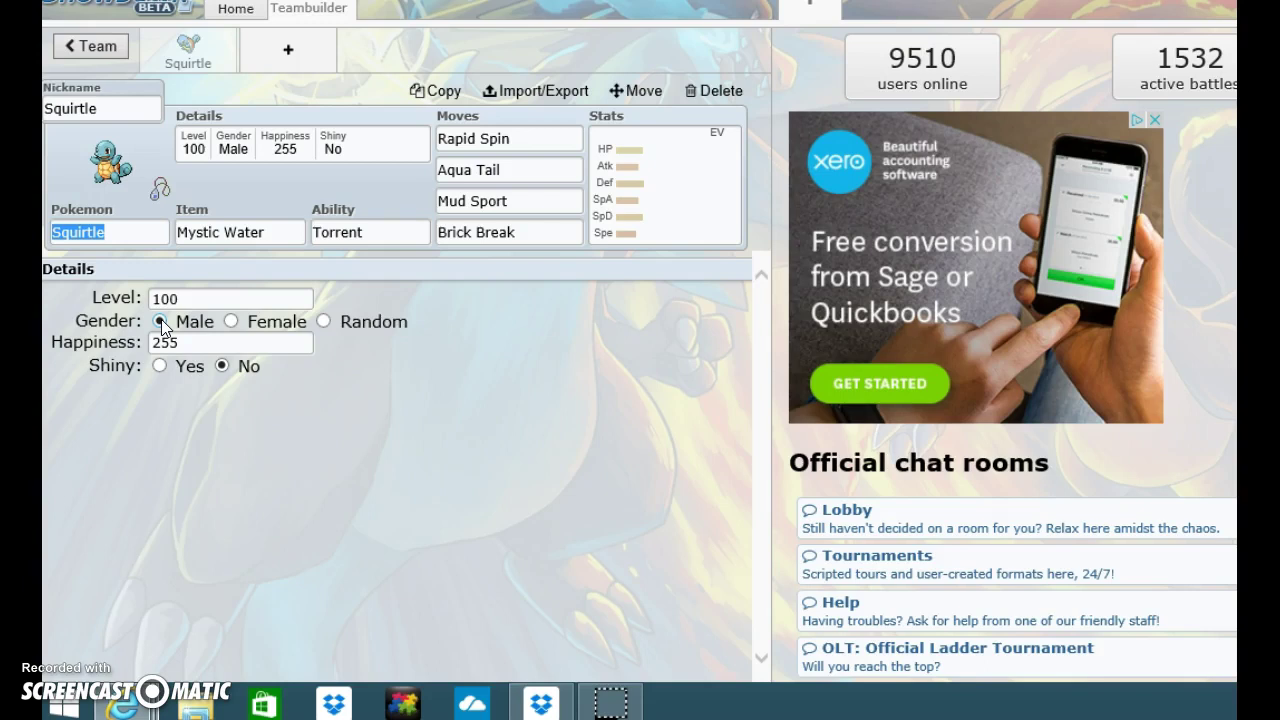
left_click(282, 55)
left_click(122, 210)
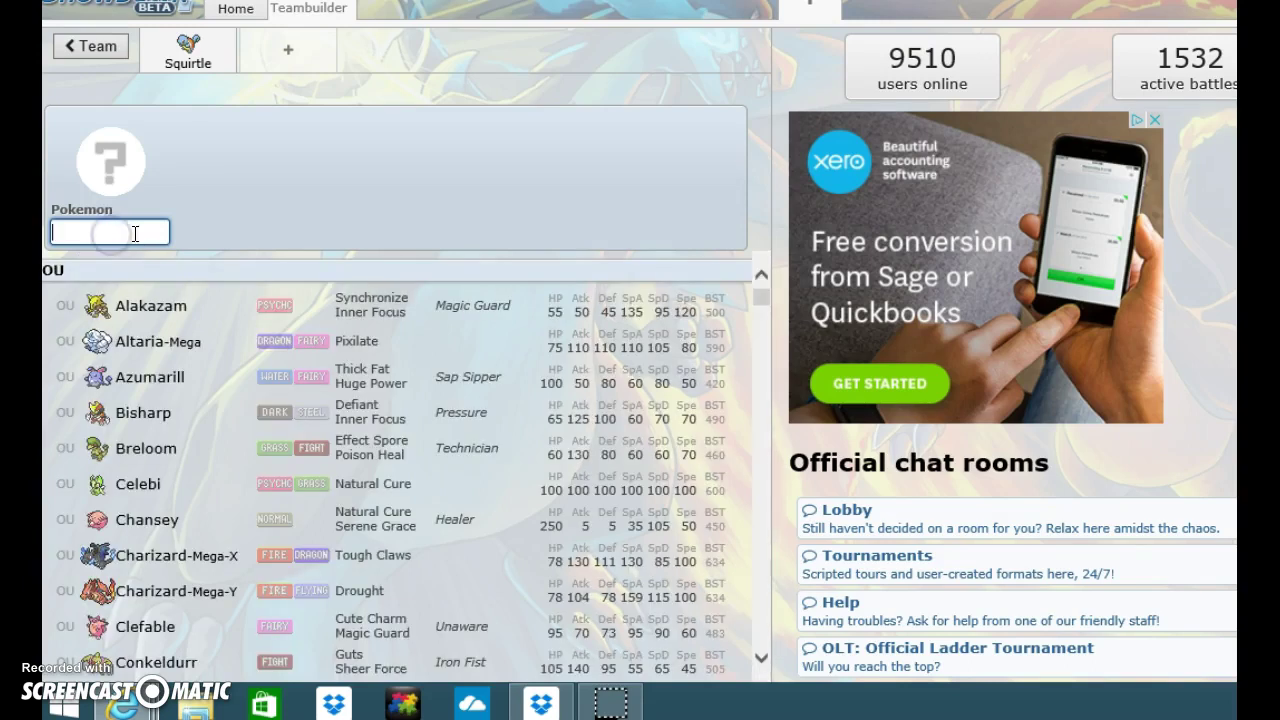
- Put Wartortle in the second slot with Rapid Spin as its first move
left_click(135, 233)
type("war")
left_click(163, 318)
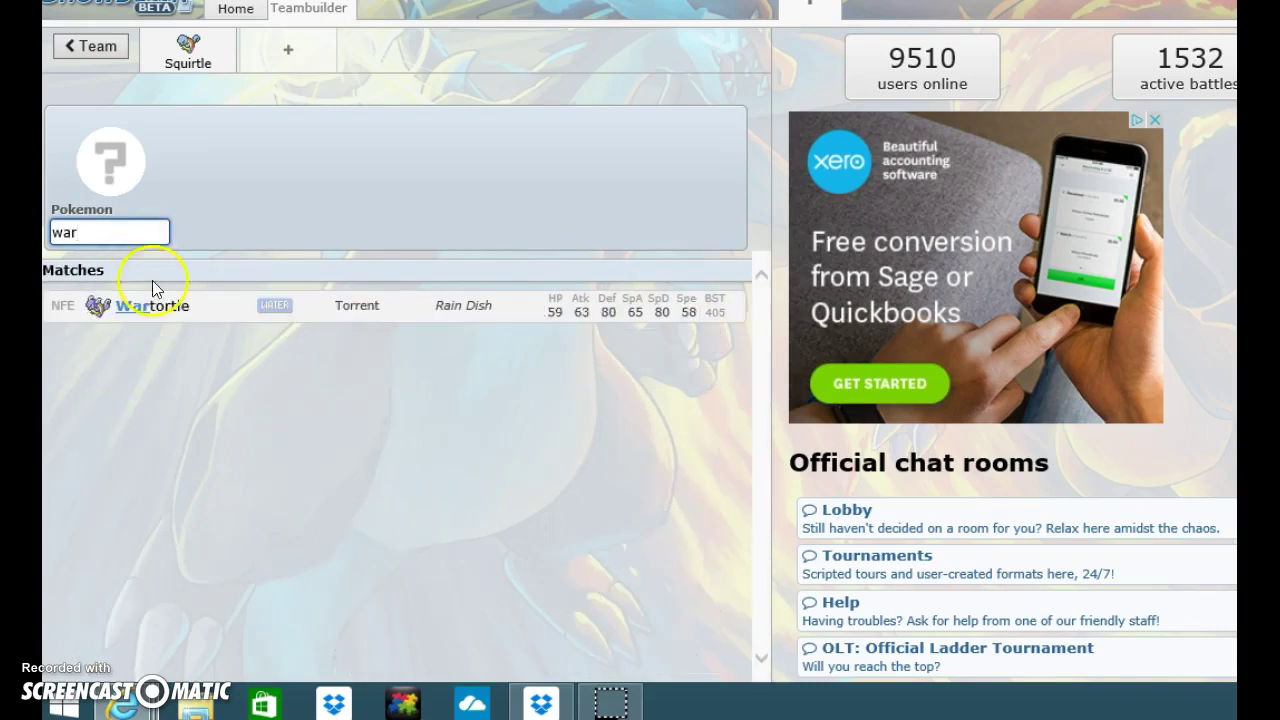
left_click(484, 140)
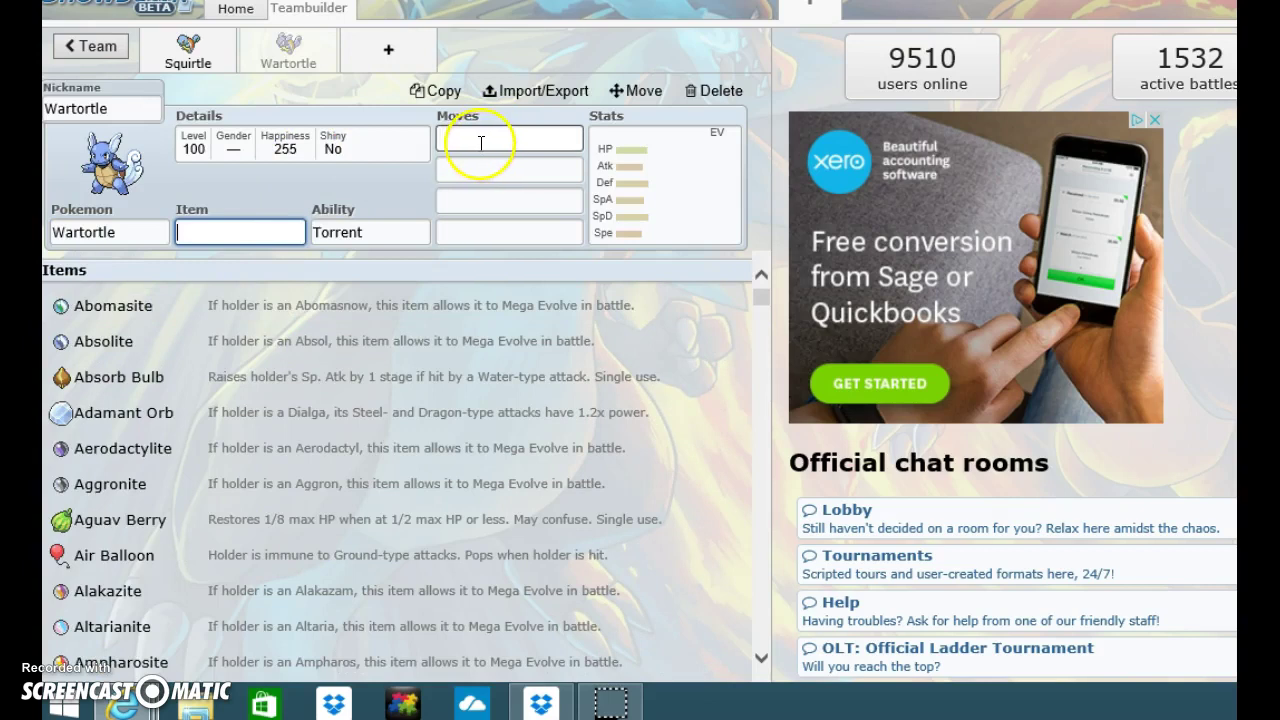
type("rap")
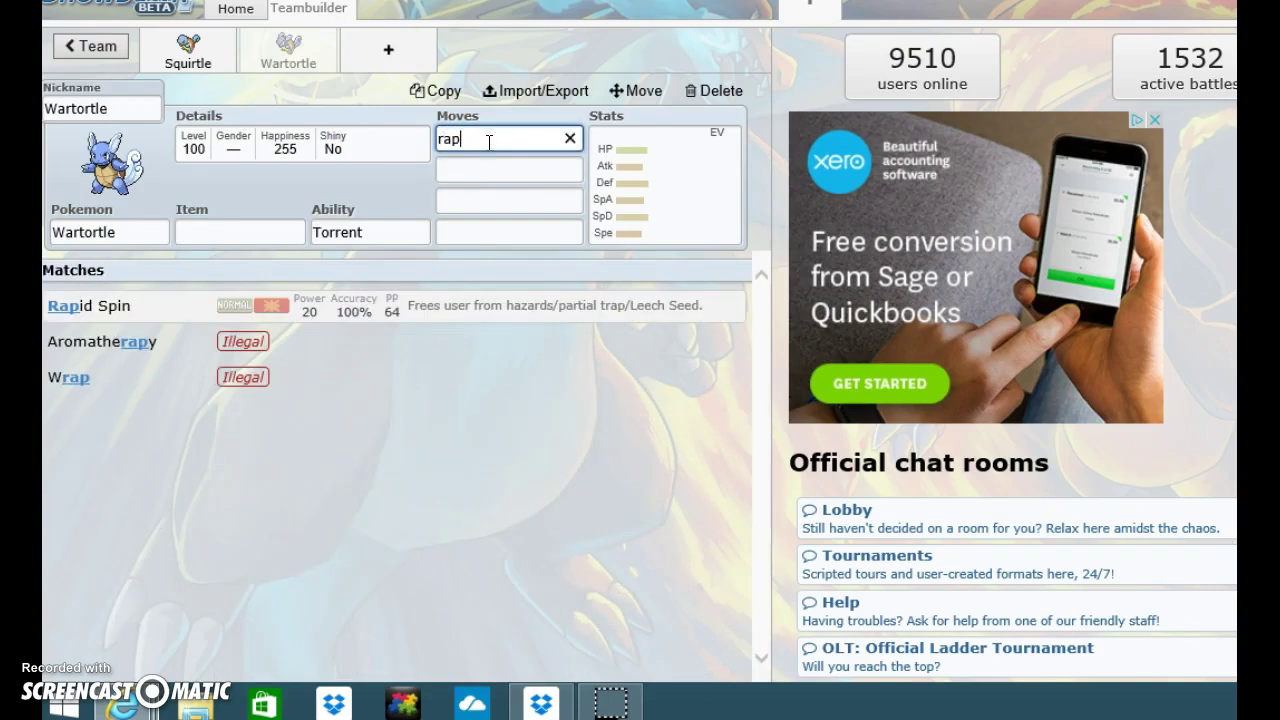
type("id")
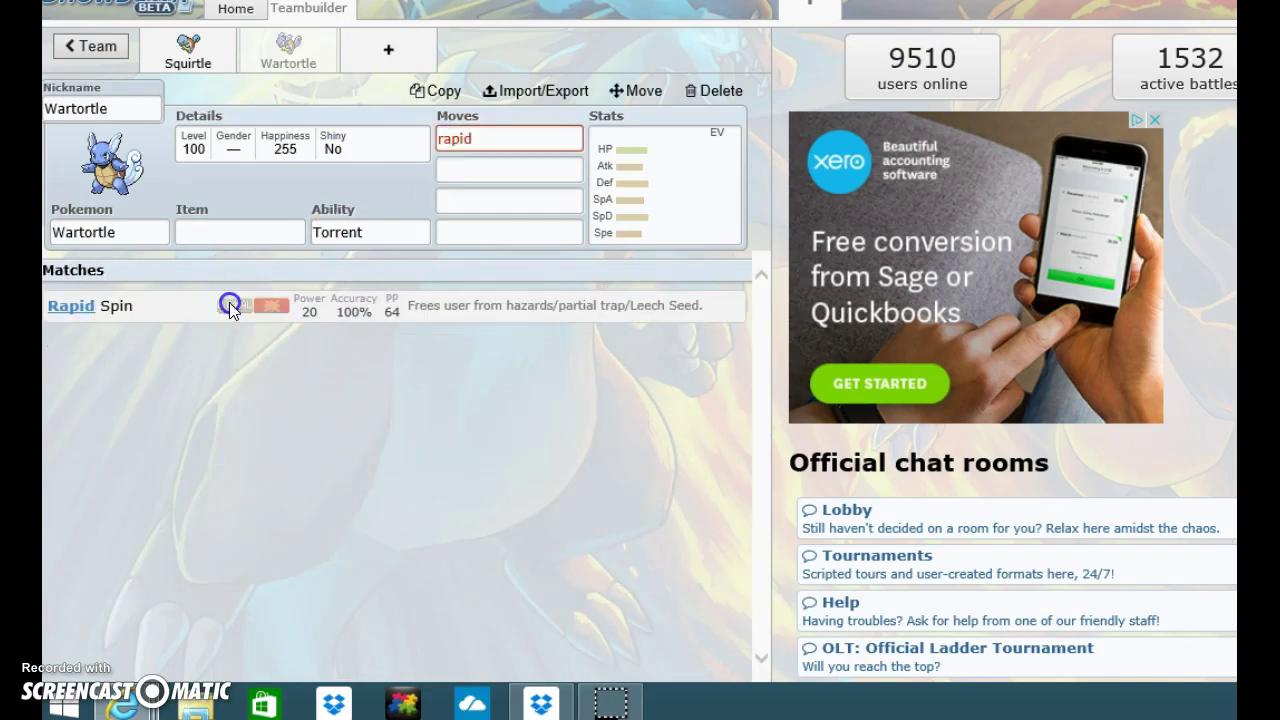
left_click(230, 306)
- Give Wartortle Mystic Water and the Torrent ability
left_click(258, 231)
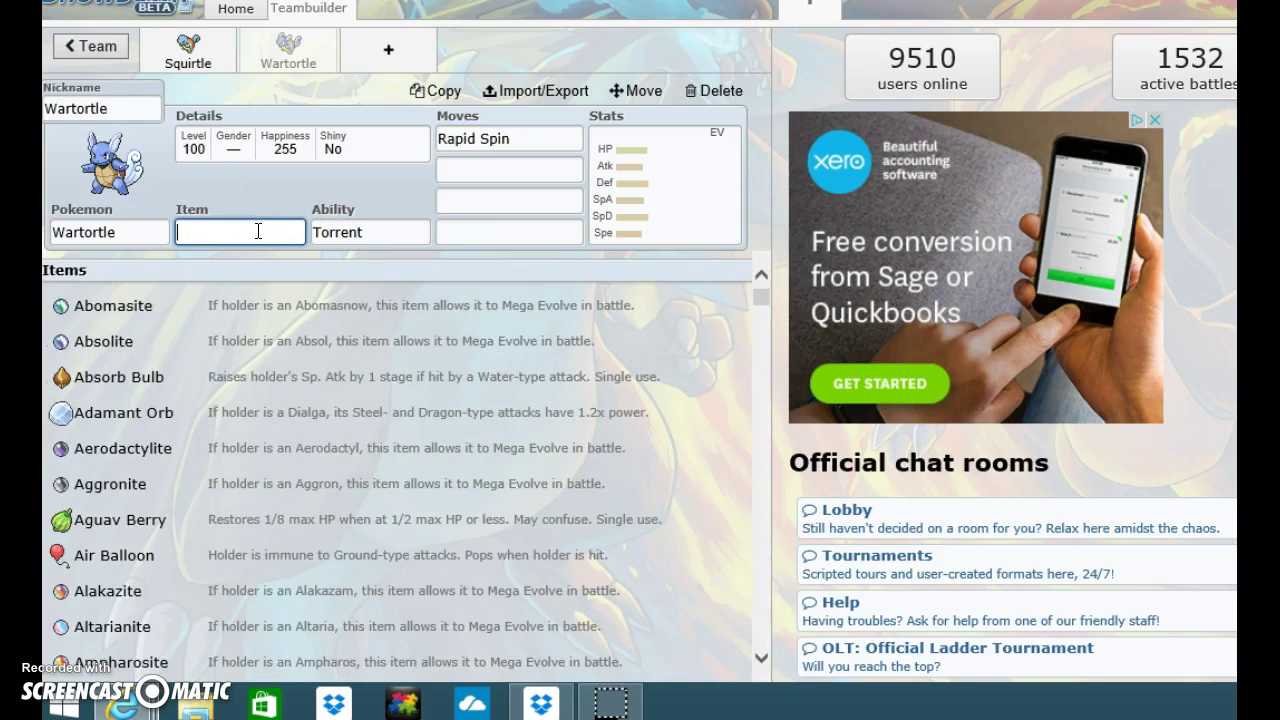
type("water")
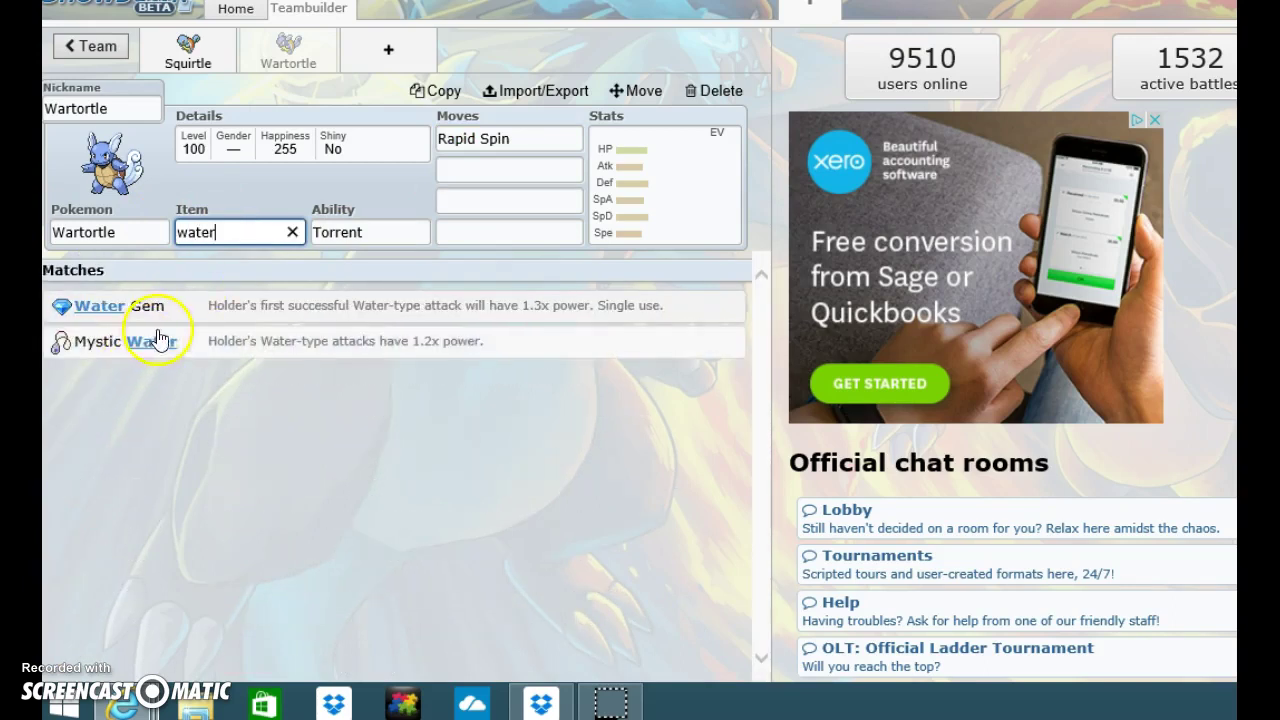
left_click(156, 345)
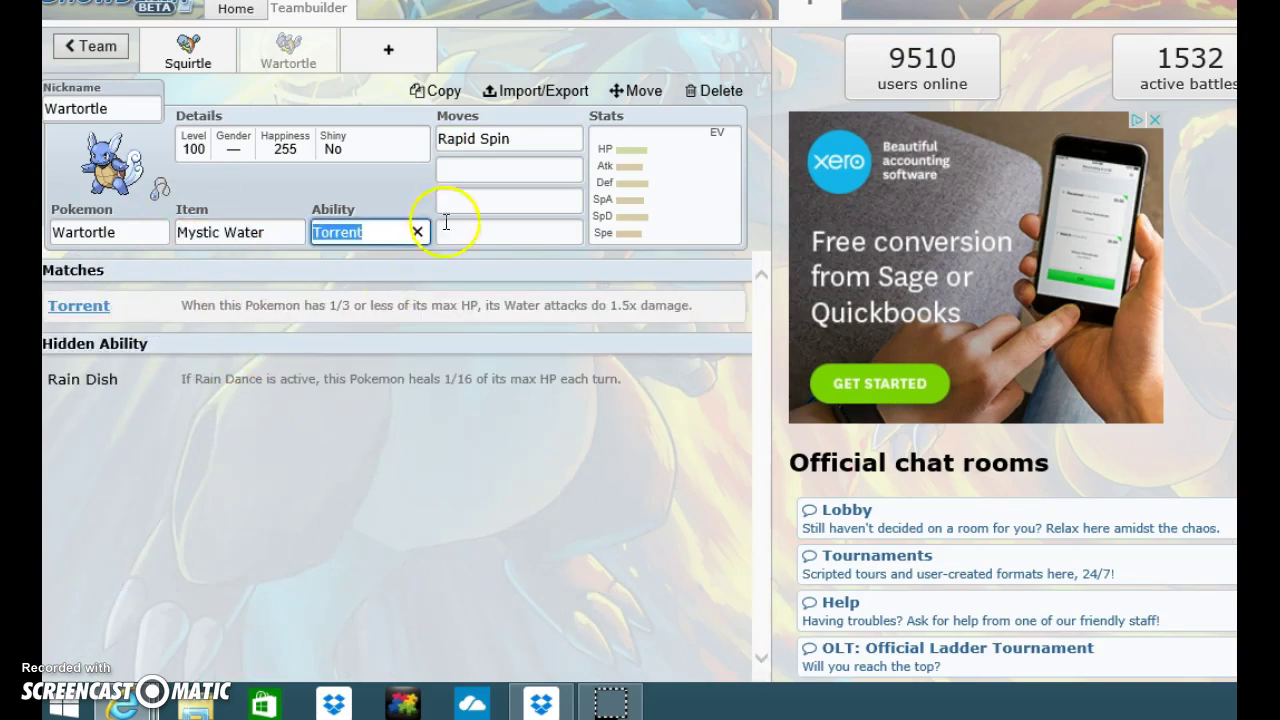
left_click(306, 309)
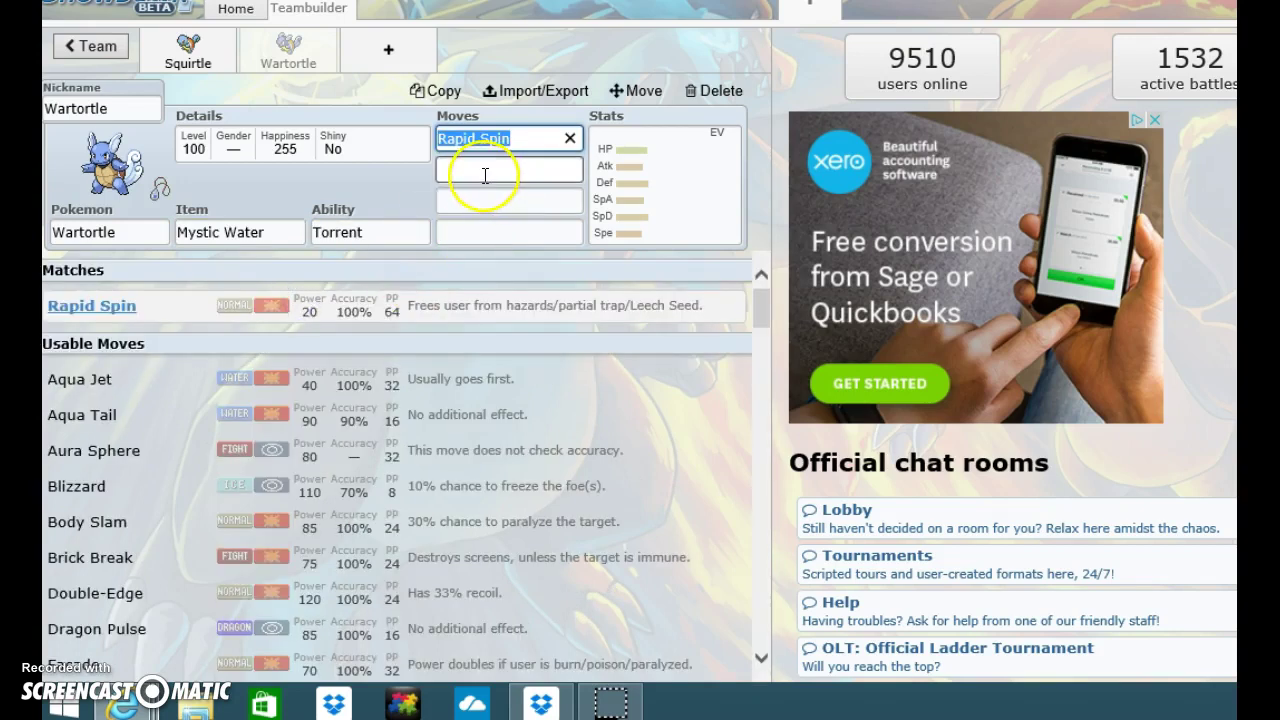
left_click(485, 176)
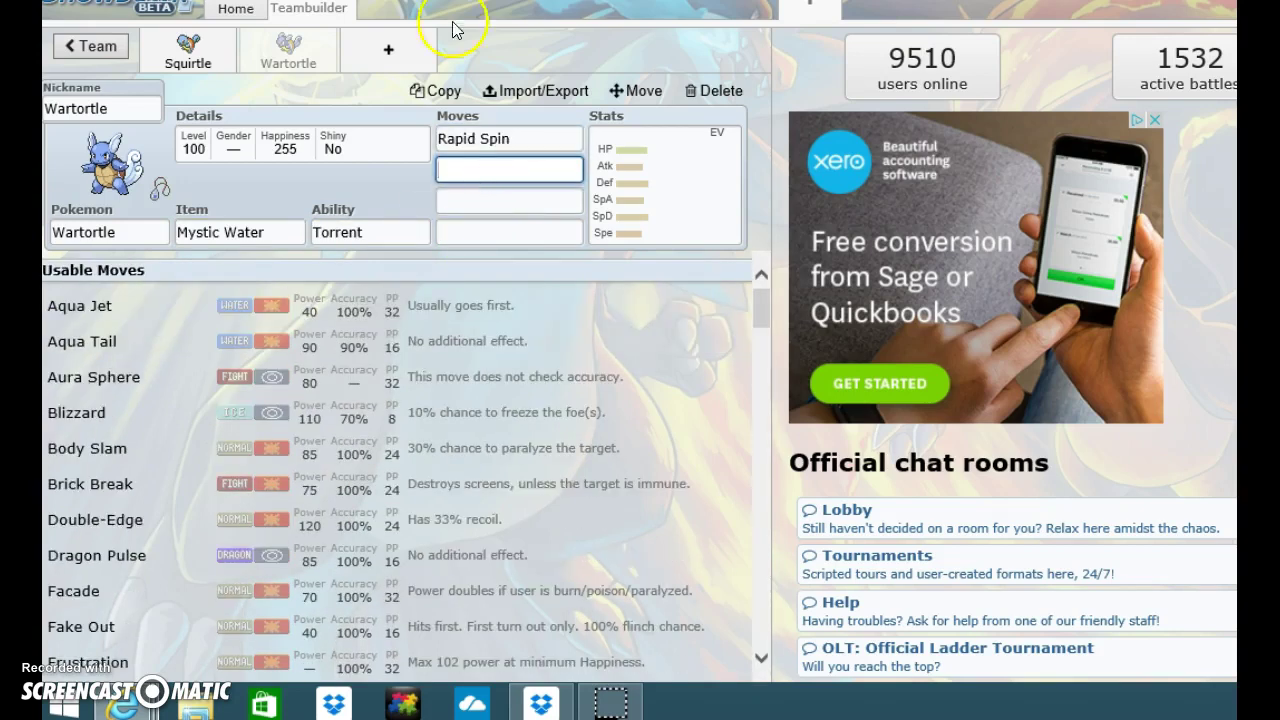
- After checking Squirtle's moves, give Wartortle Mud Sport and Brick Break
left_click(180, 50)
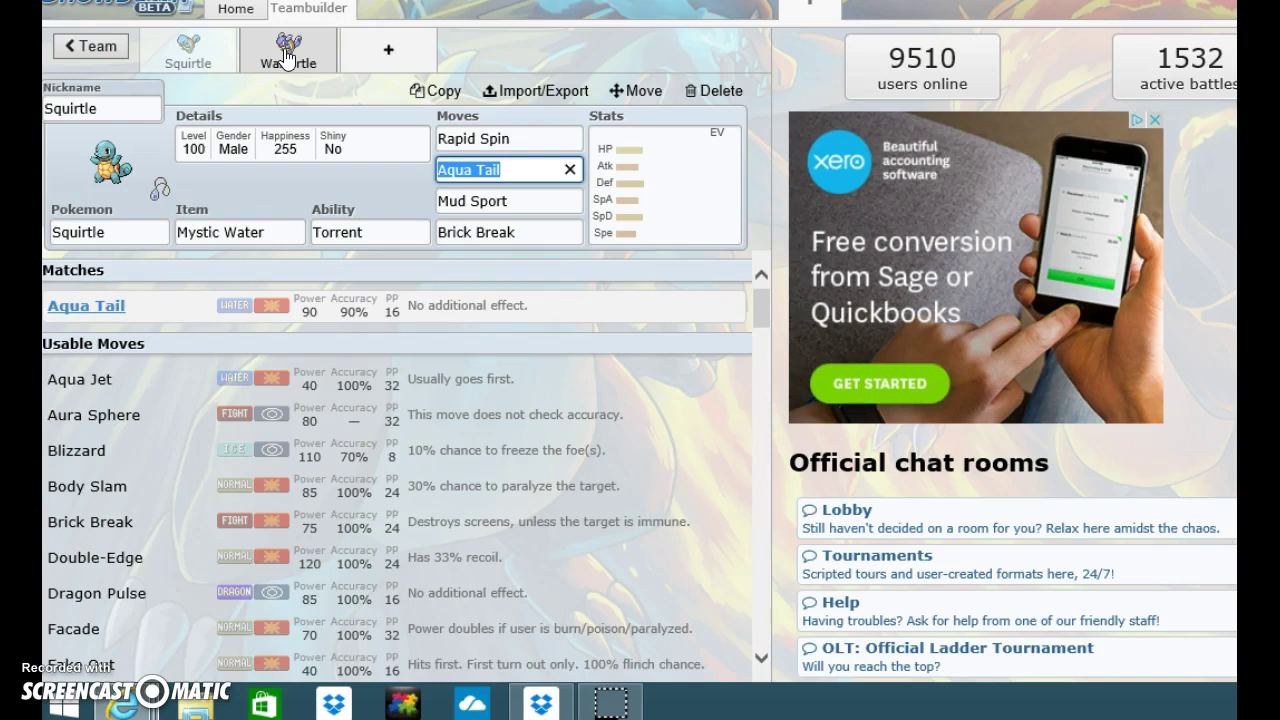
left_click(285, 57)
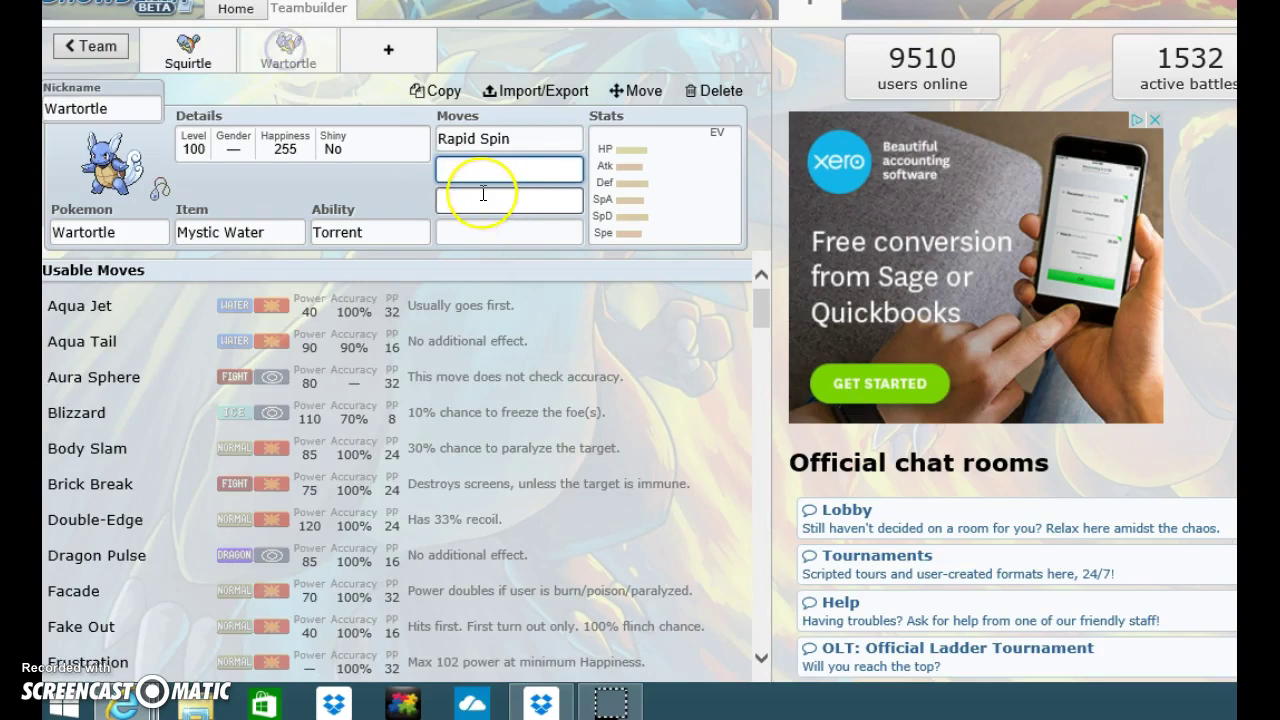
type("mud")
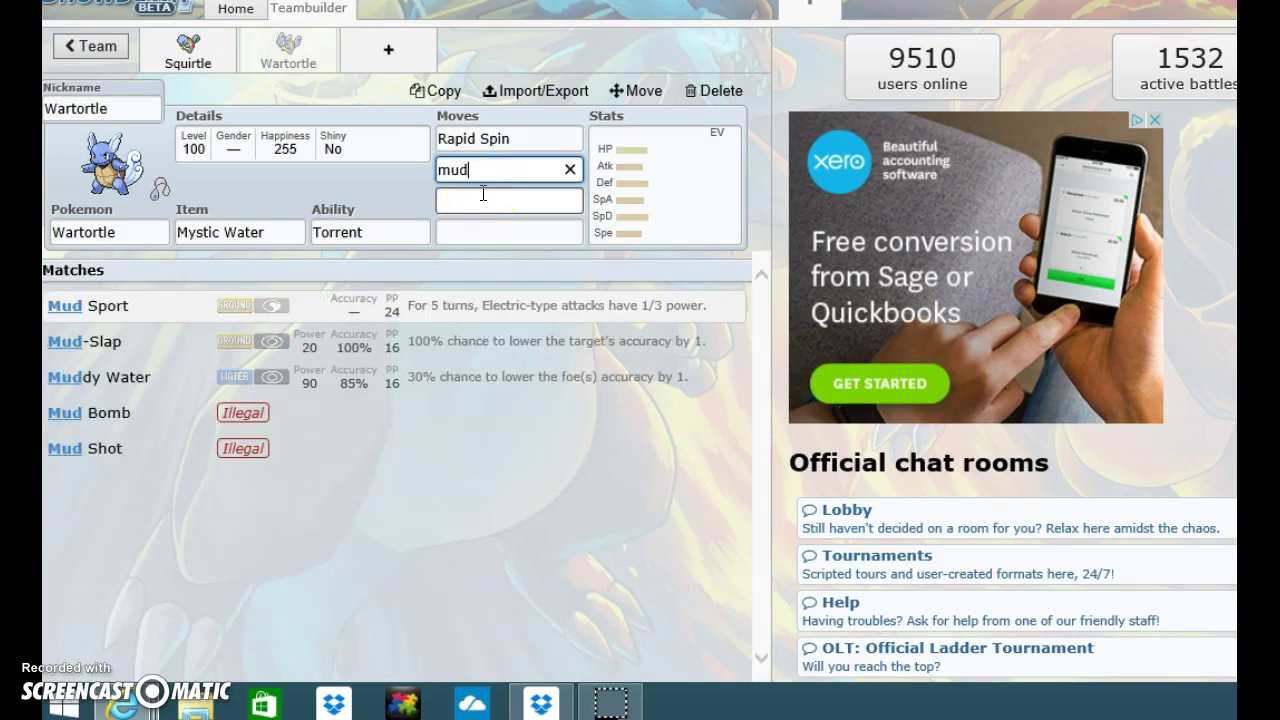
left_click(238, 308)
type("bri")
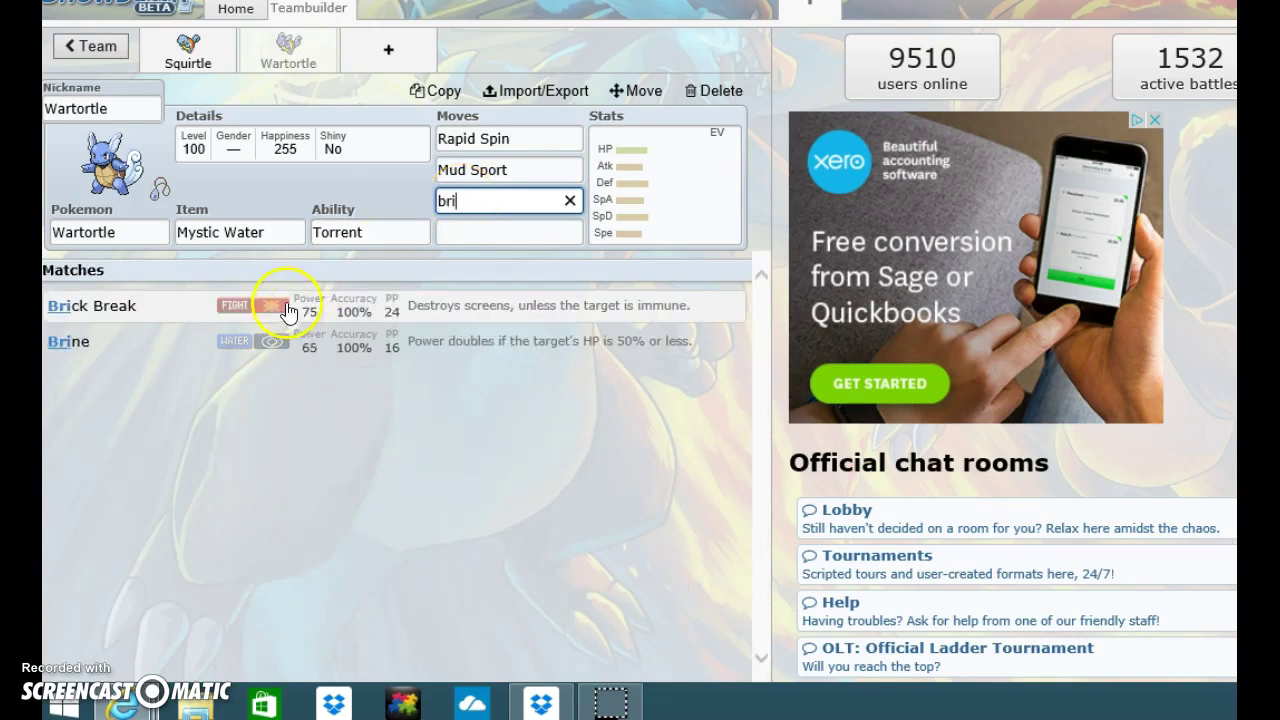
left_click(304, 308)
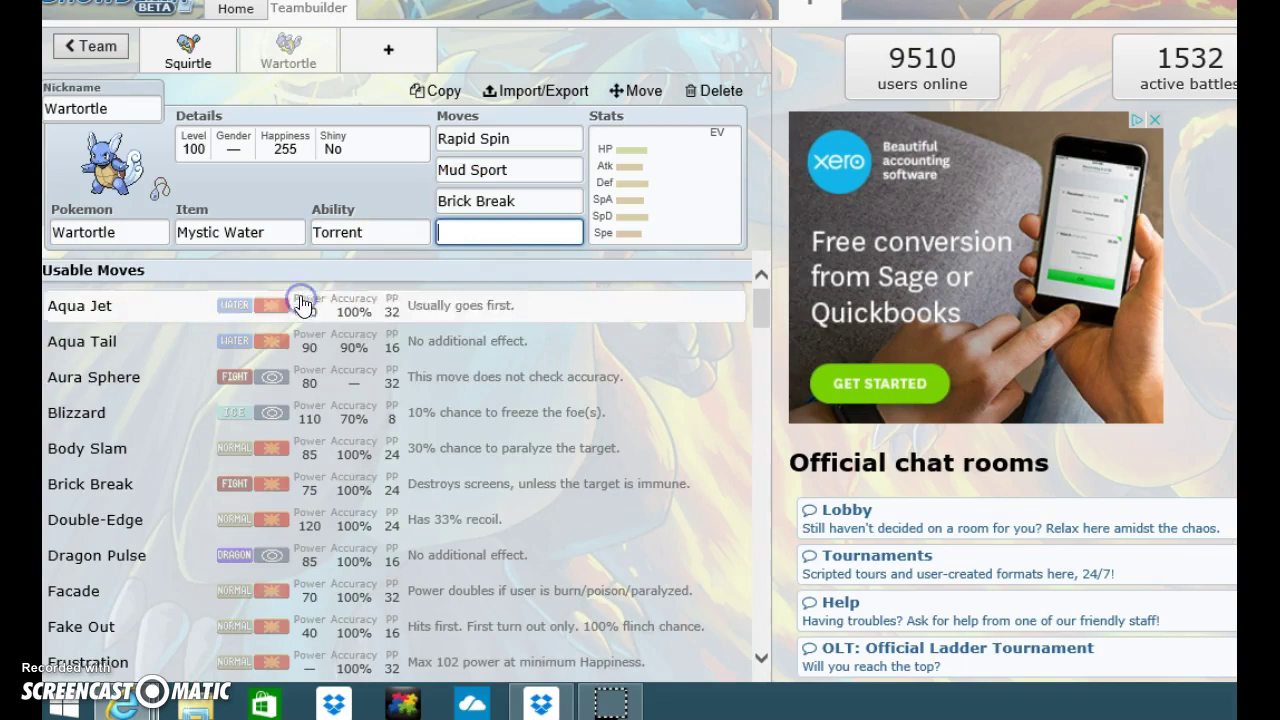
- Set Hydro Pump as Wartortle's fourth move and make Wartortle male
left_click(484, 230)
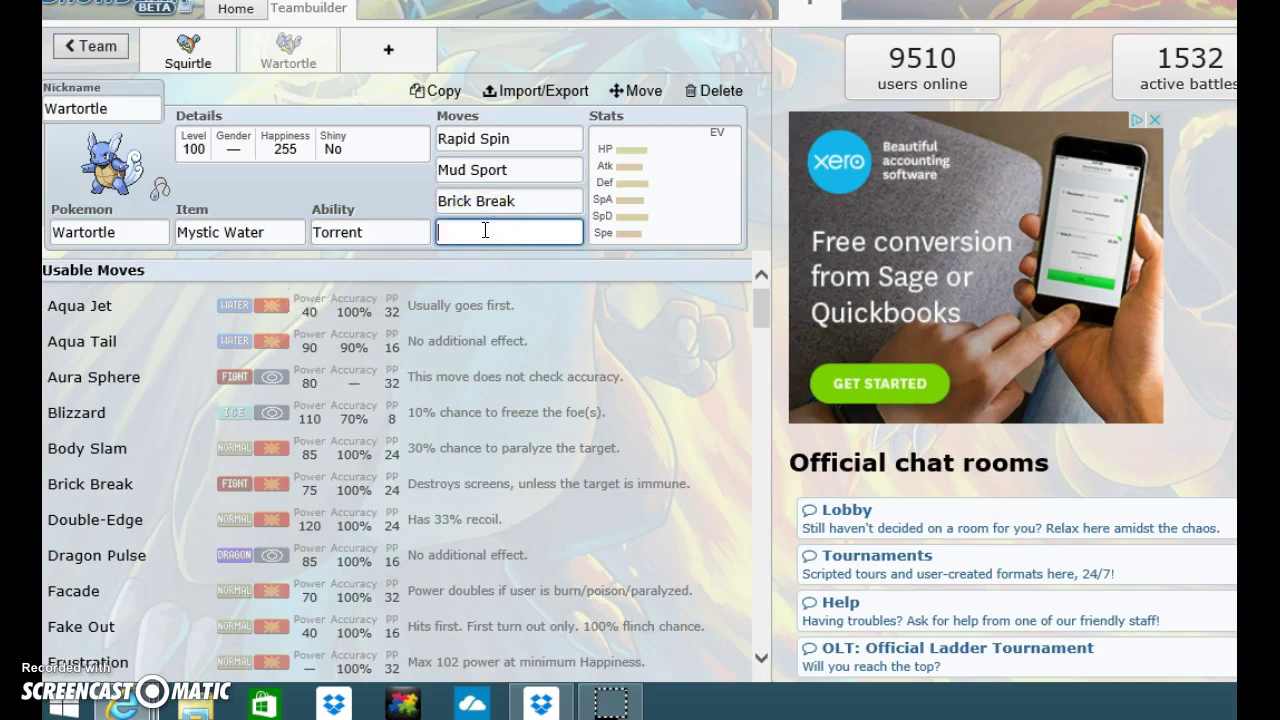
type("water")
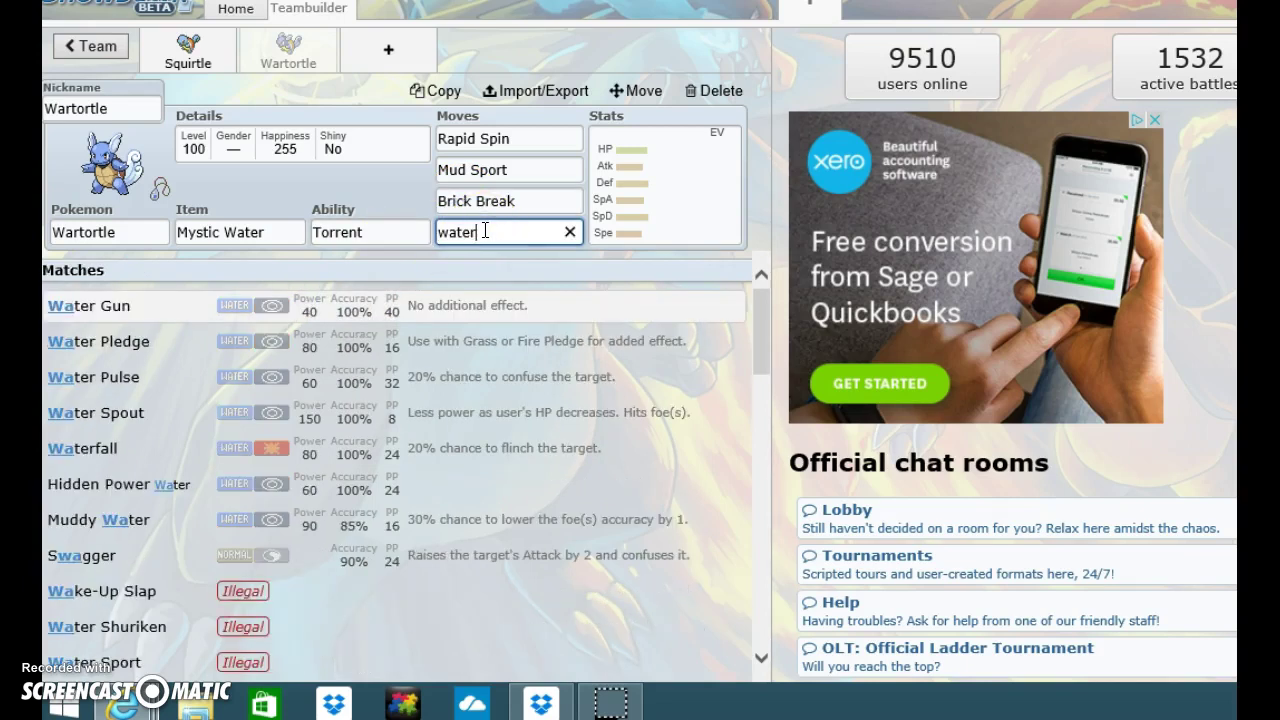
left_click(172, 457)
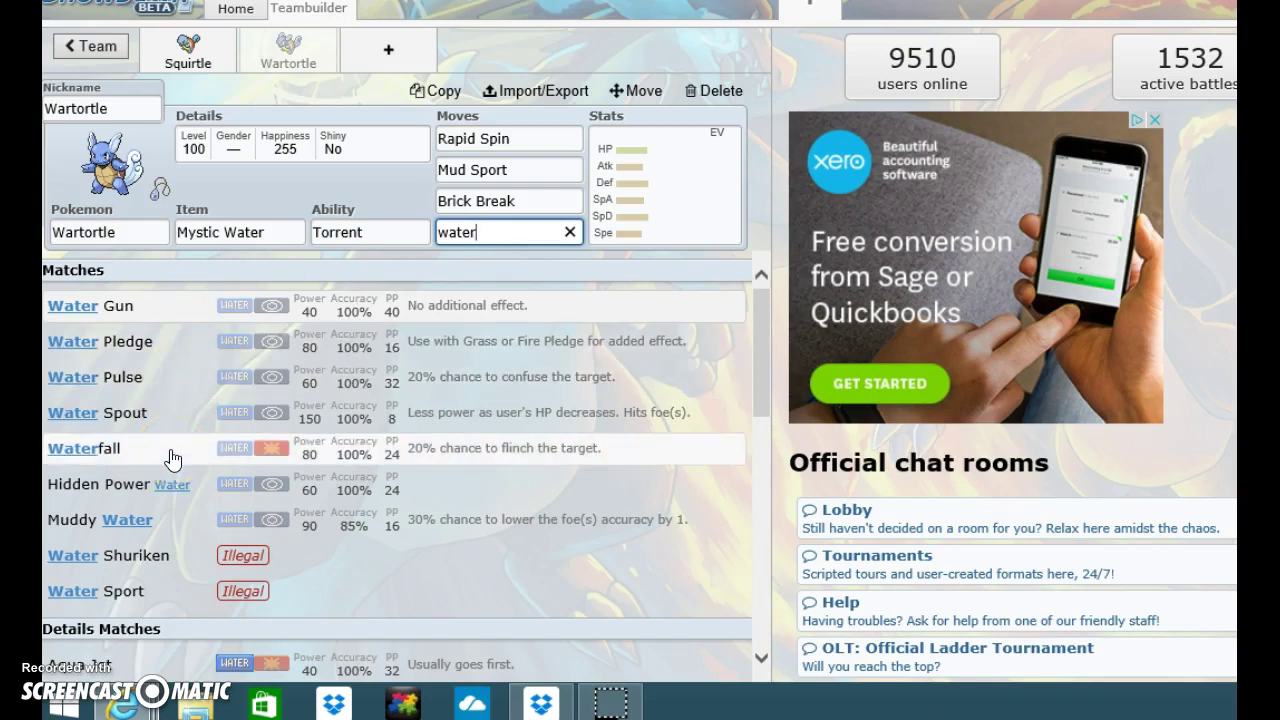
left_click(386, 523)
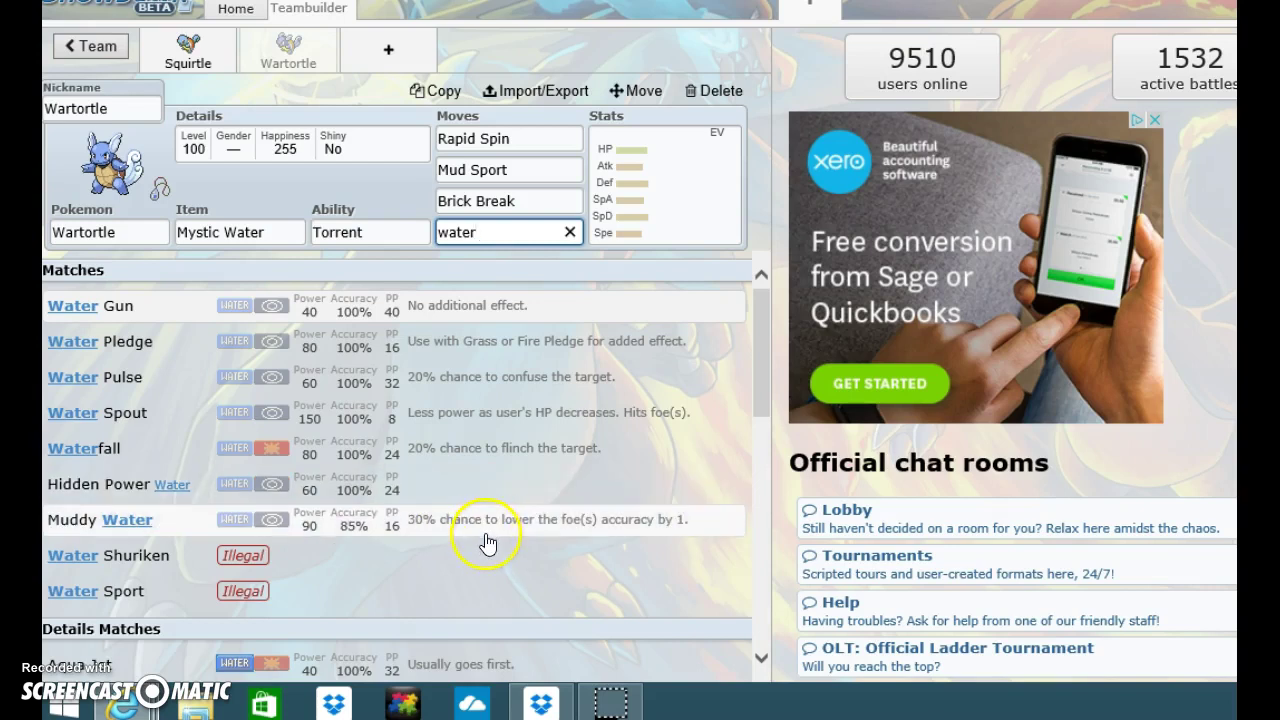
left_click(790, 610)
scroll(790, 610, "down", 1)
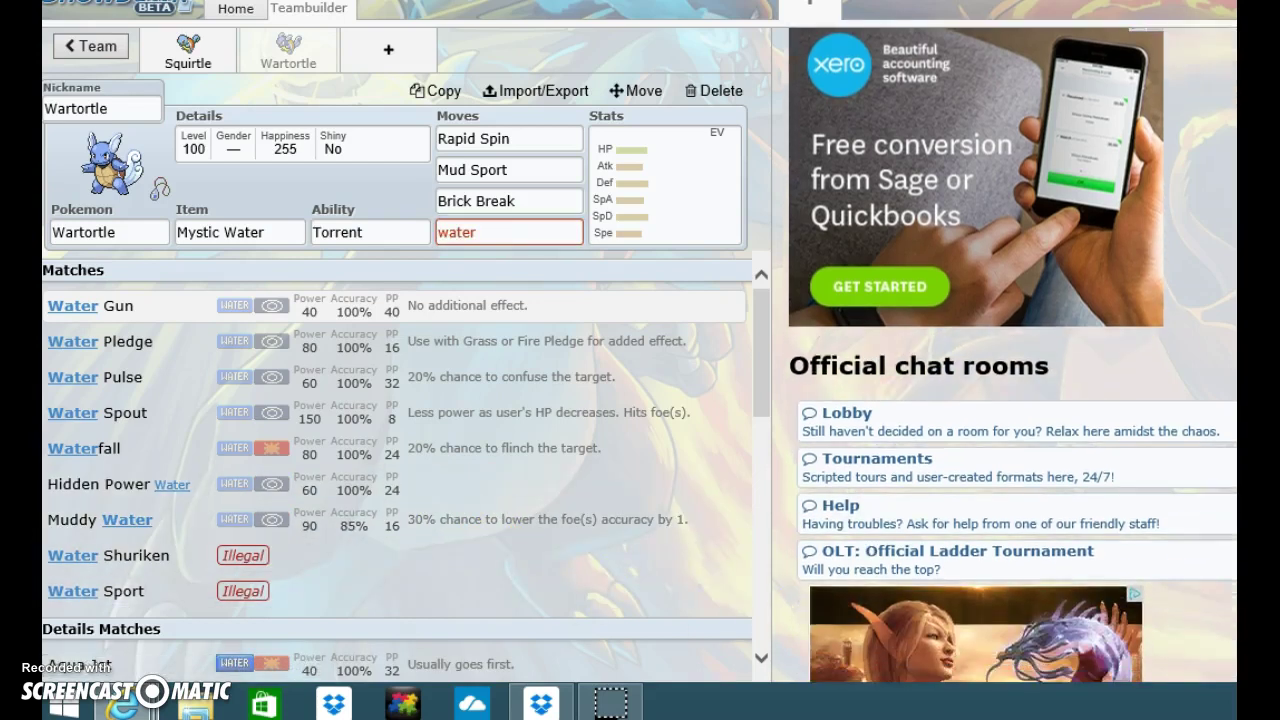
scroll(1012, 357, "up", 1)
left_click_drag(757, 349, 749, 450)
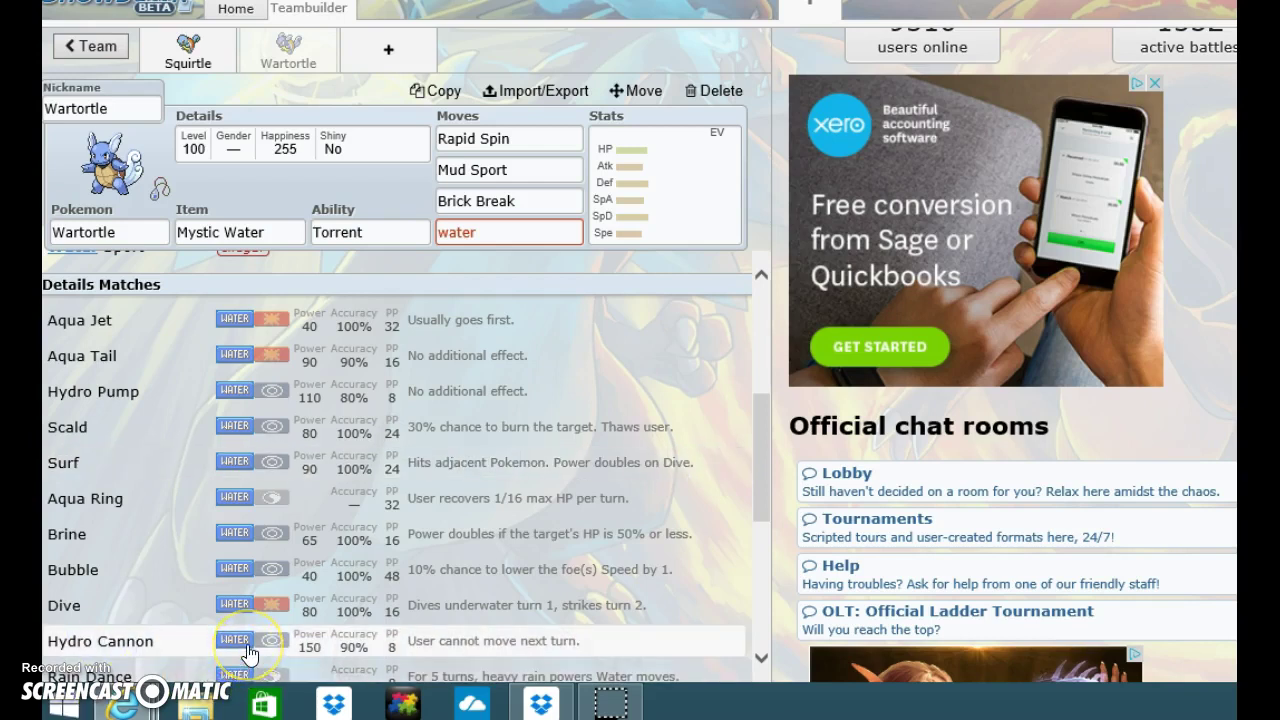
left_click(270, 542)
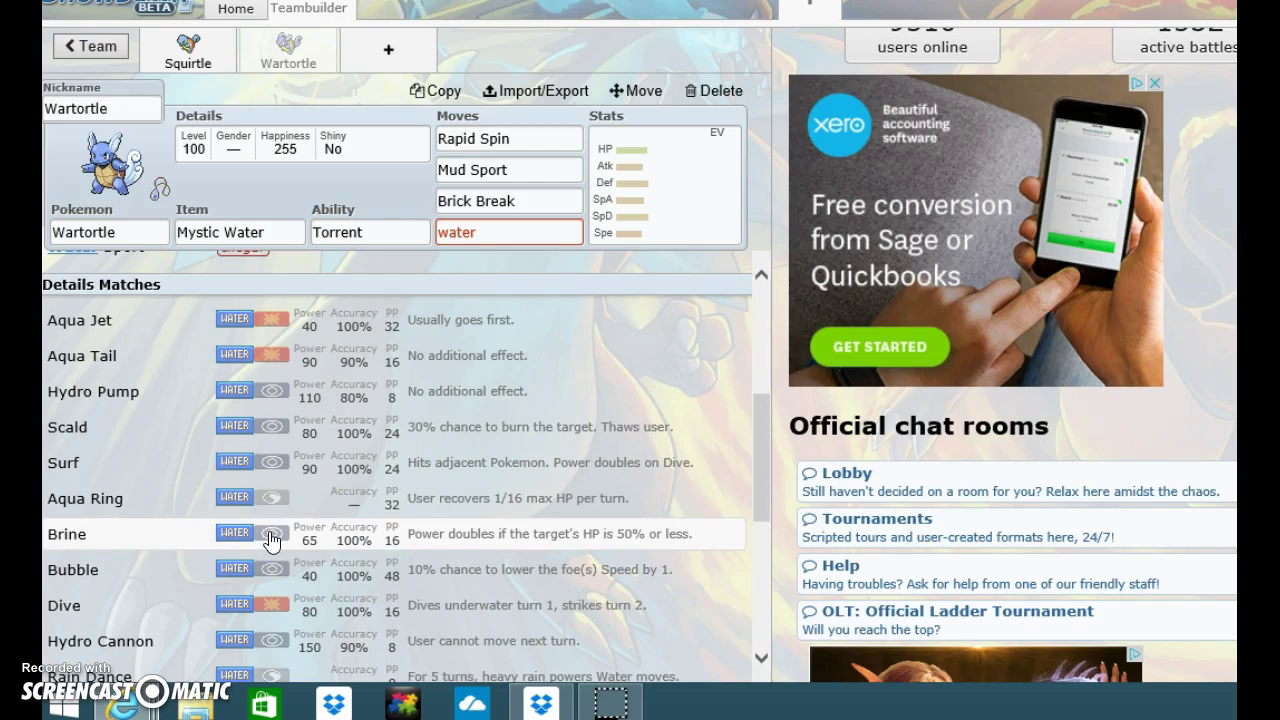
left_click(276, 474)
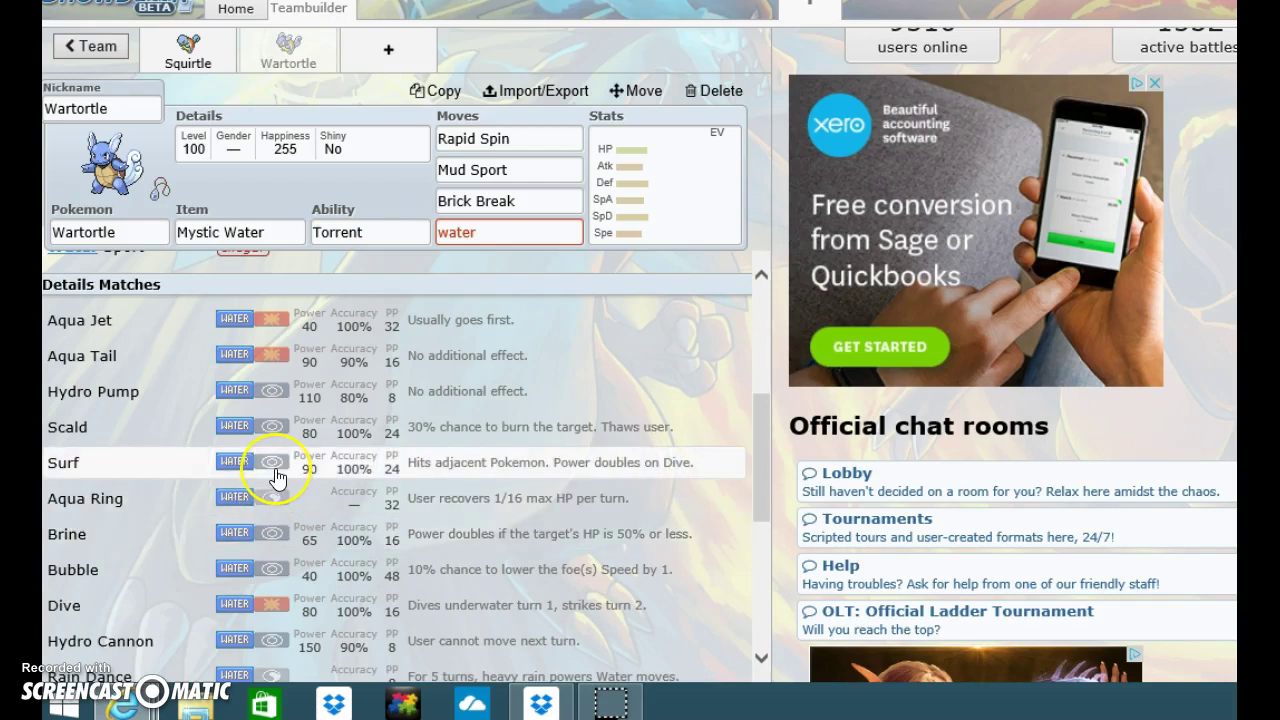
left_click(420, 404)
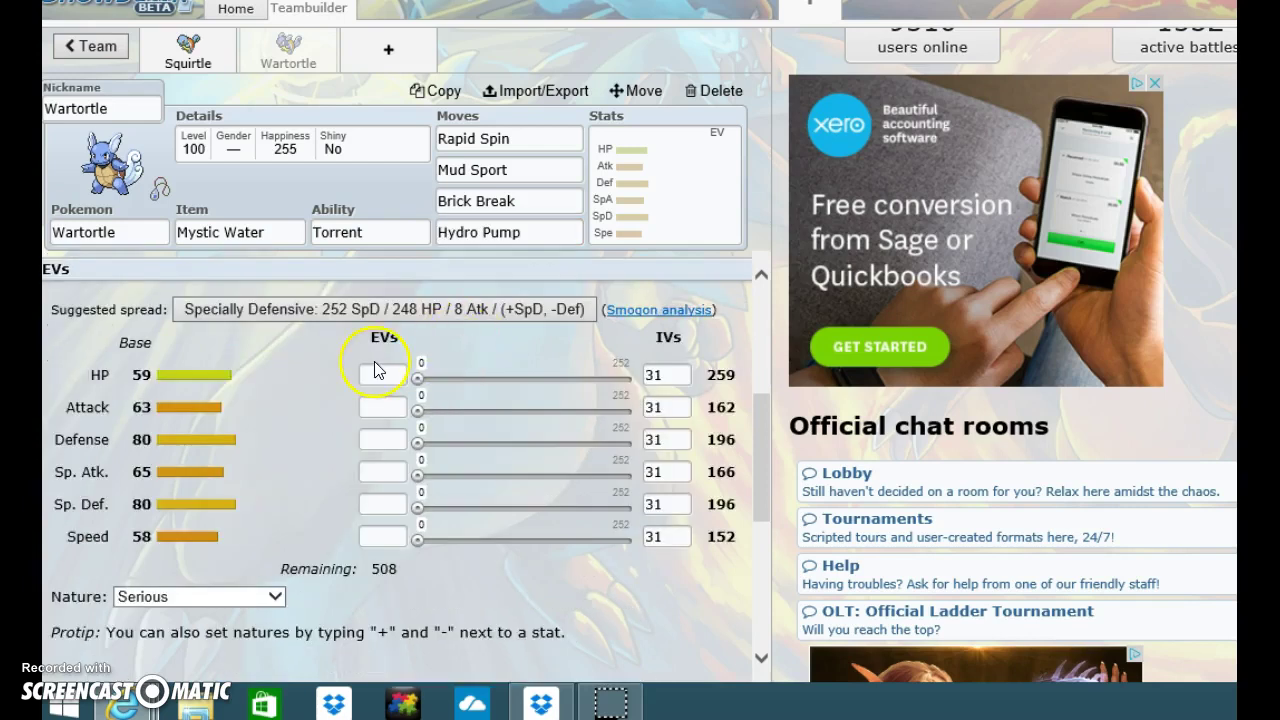
left_click(235, 142)
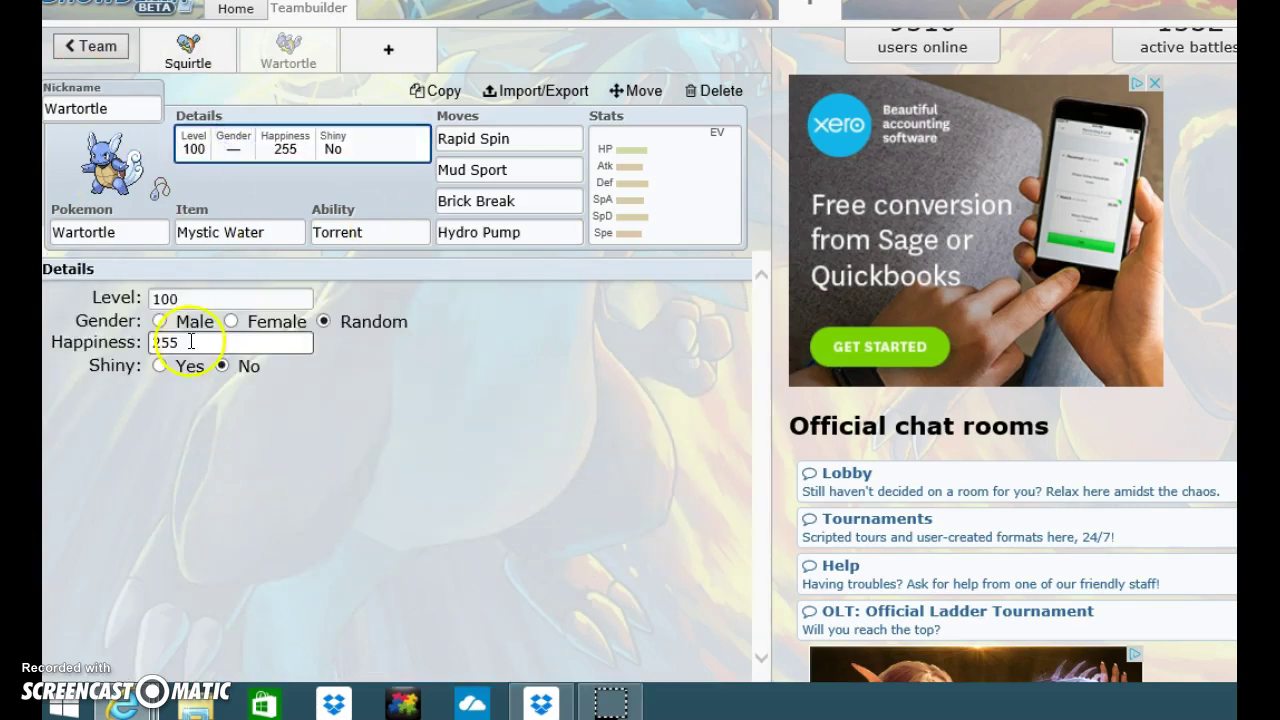
left_click(160, 321)
- Add a third team slot and place Blastoise in it
left_click(418, 37)
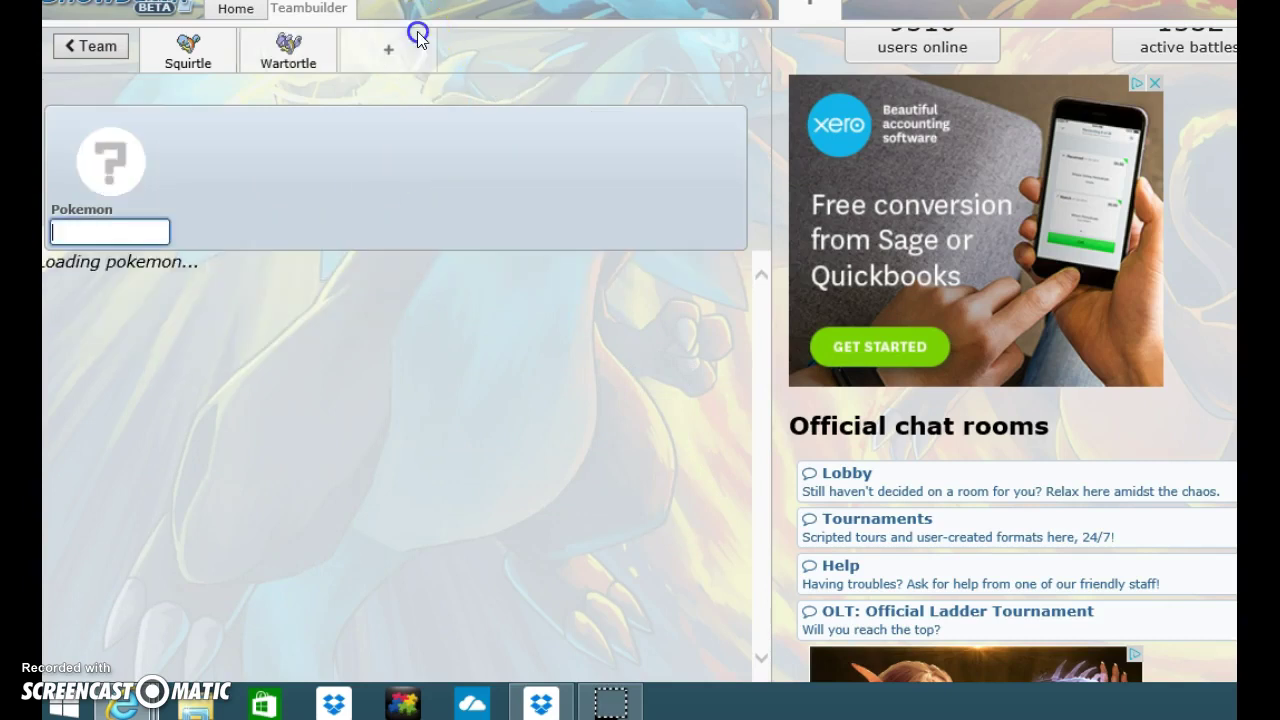
left_click(114, 255)
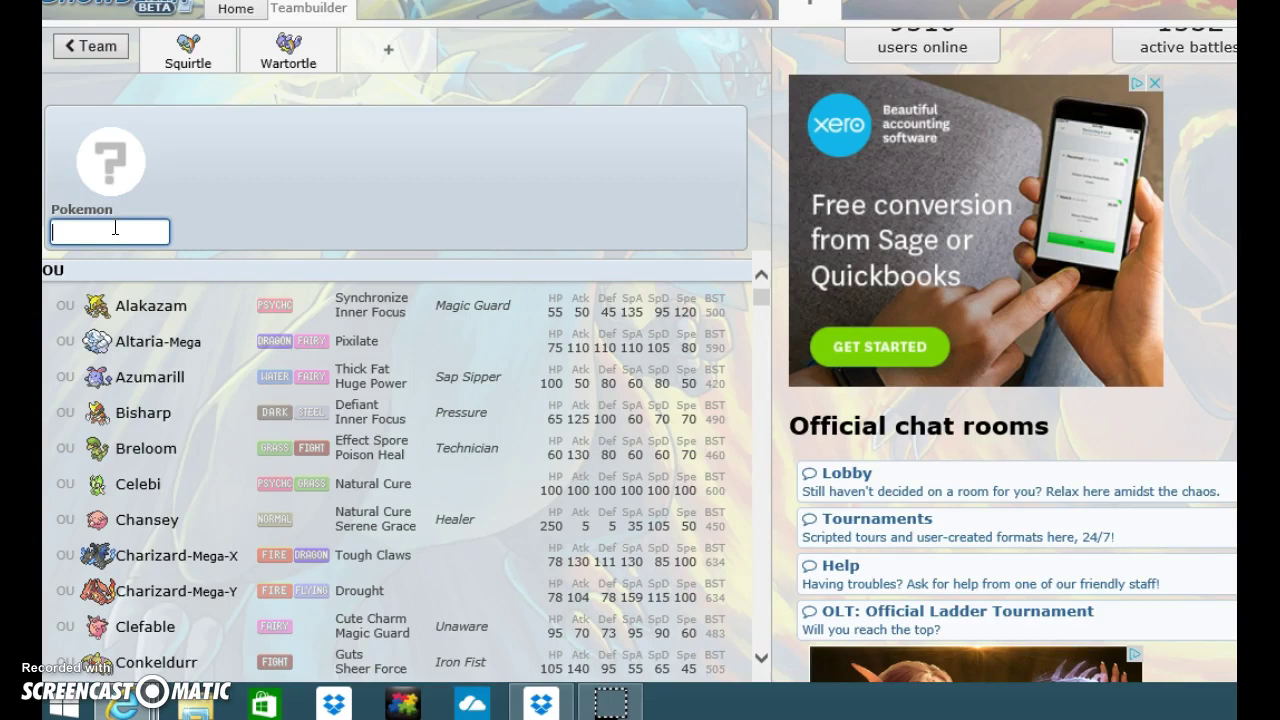
type("blas")
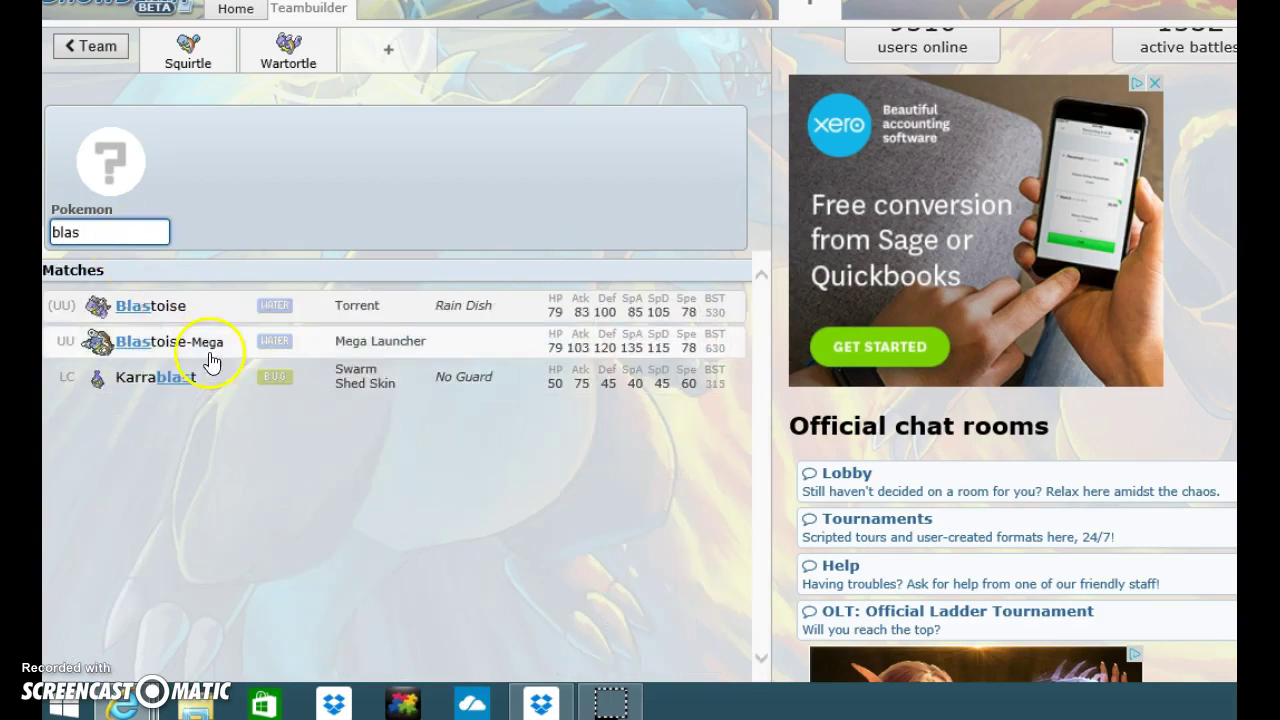
left_click(160, 303)
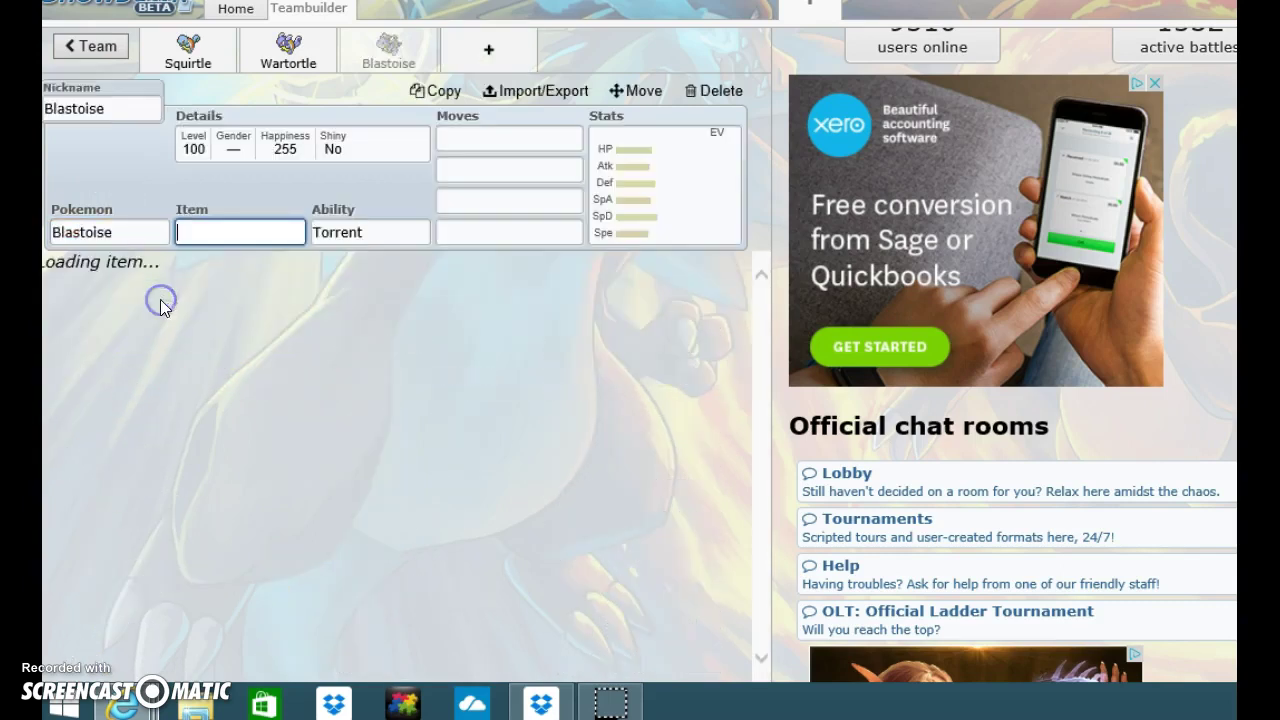
- Give Blastoise Mystic Water and the Torrent ability
left_click(253, 274)
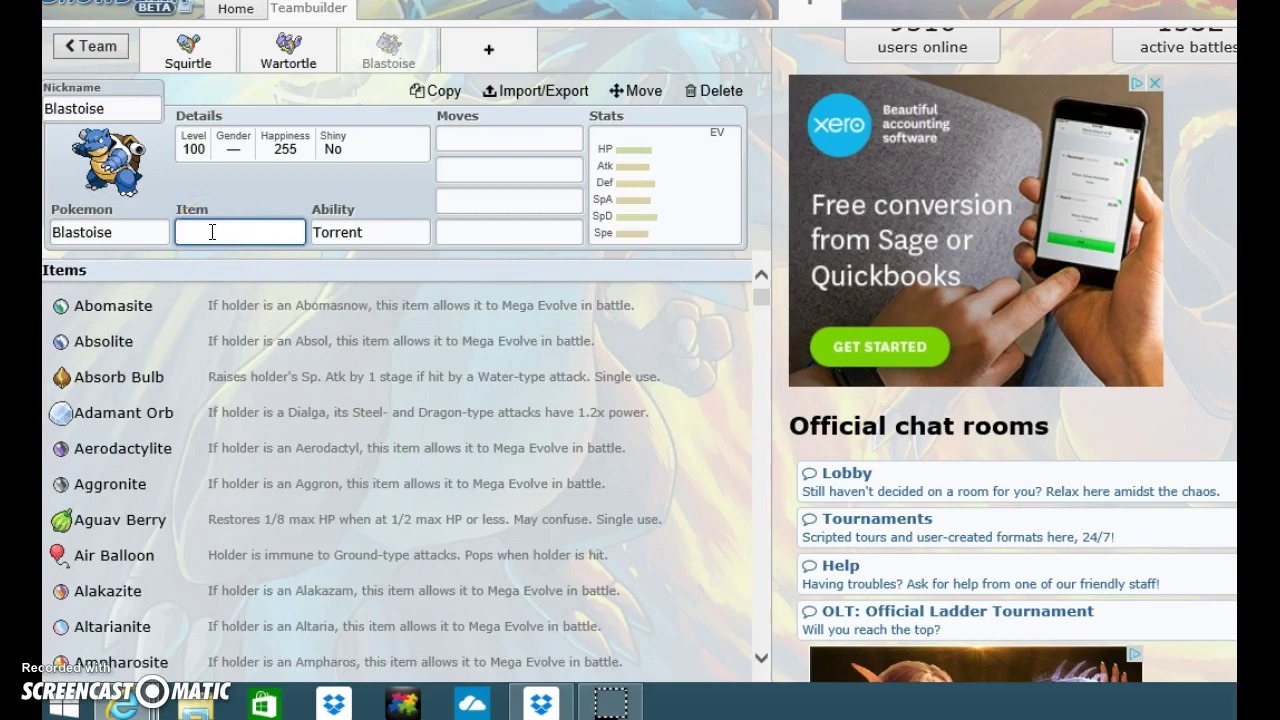
type("mys")
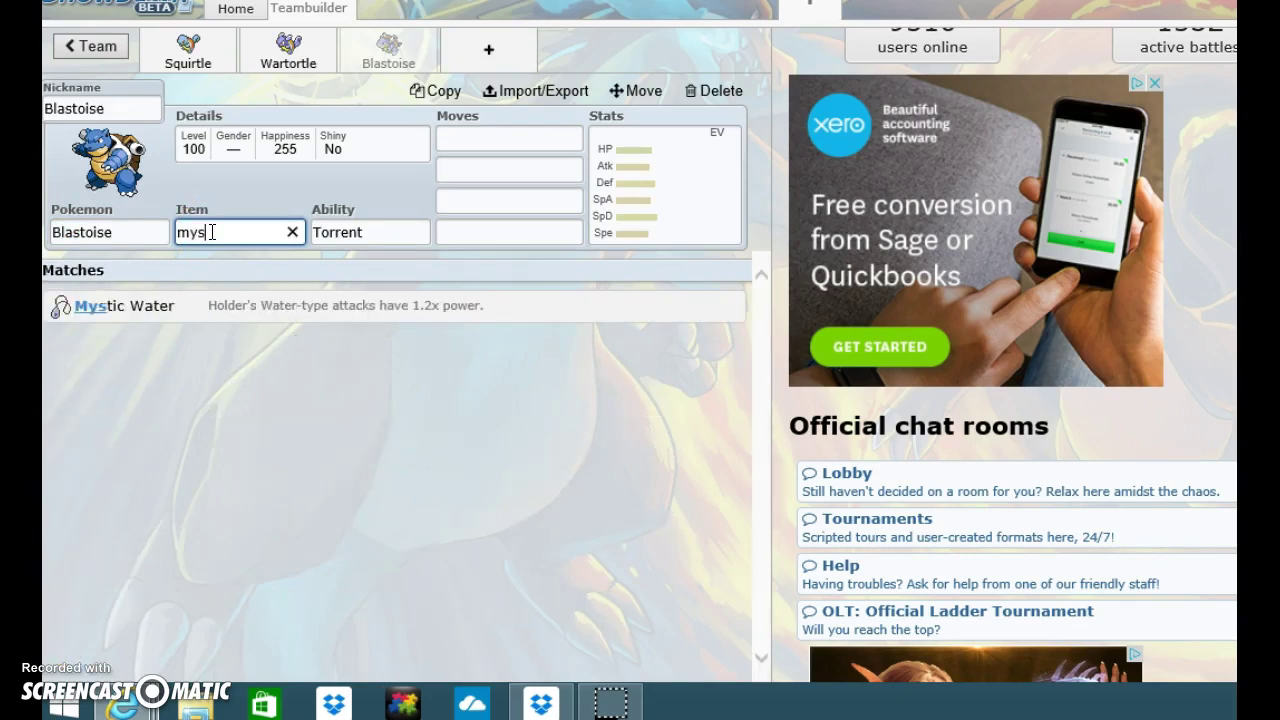
left_click(242, 304)
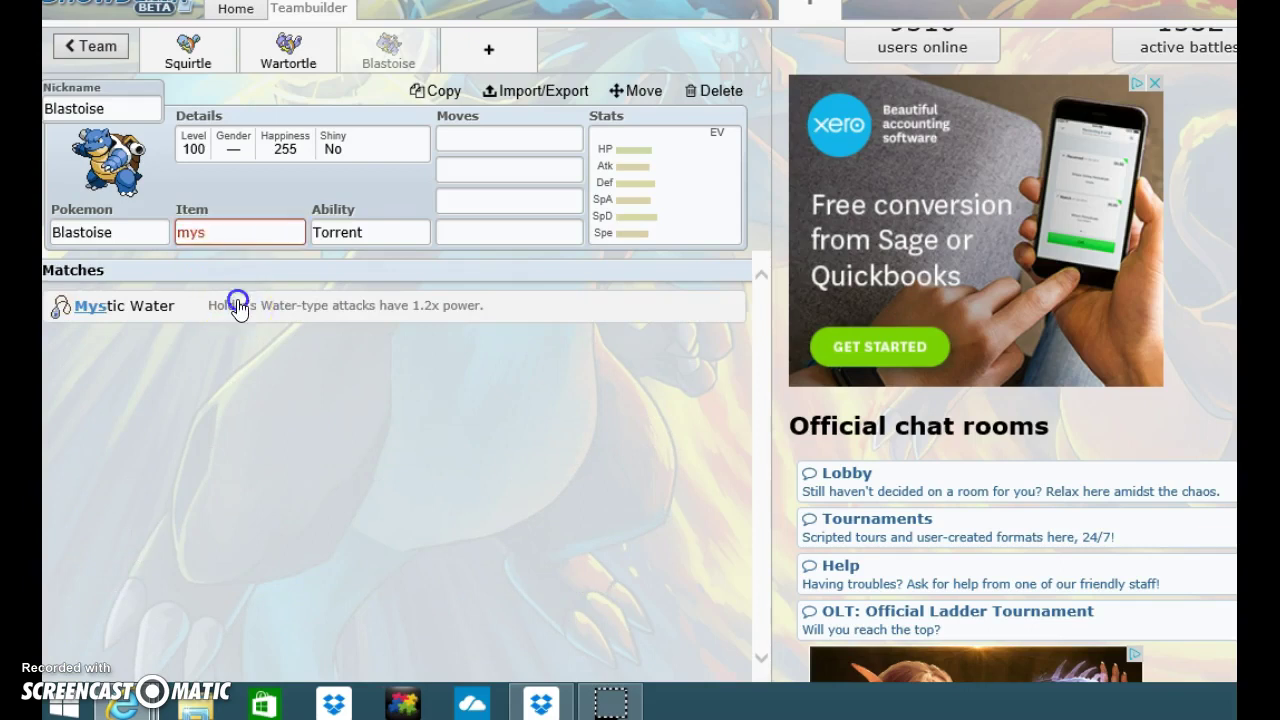
left_click(396, 305)
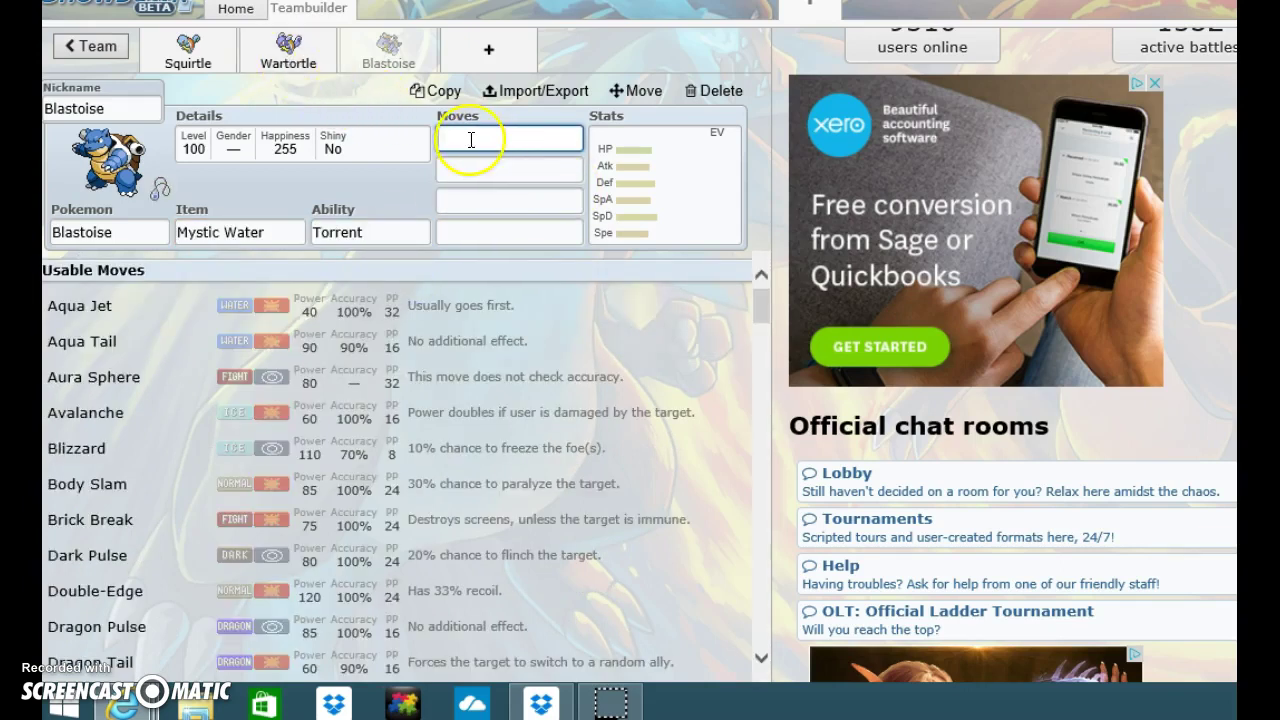
- Give Blastoise Rapid Spin and Mud Sport, matching Wartortle's set
type("rapid spin")
left_click(380, 314)
left_click(268, 54)
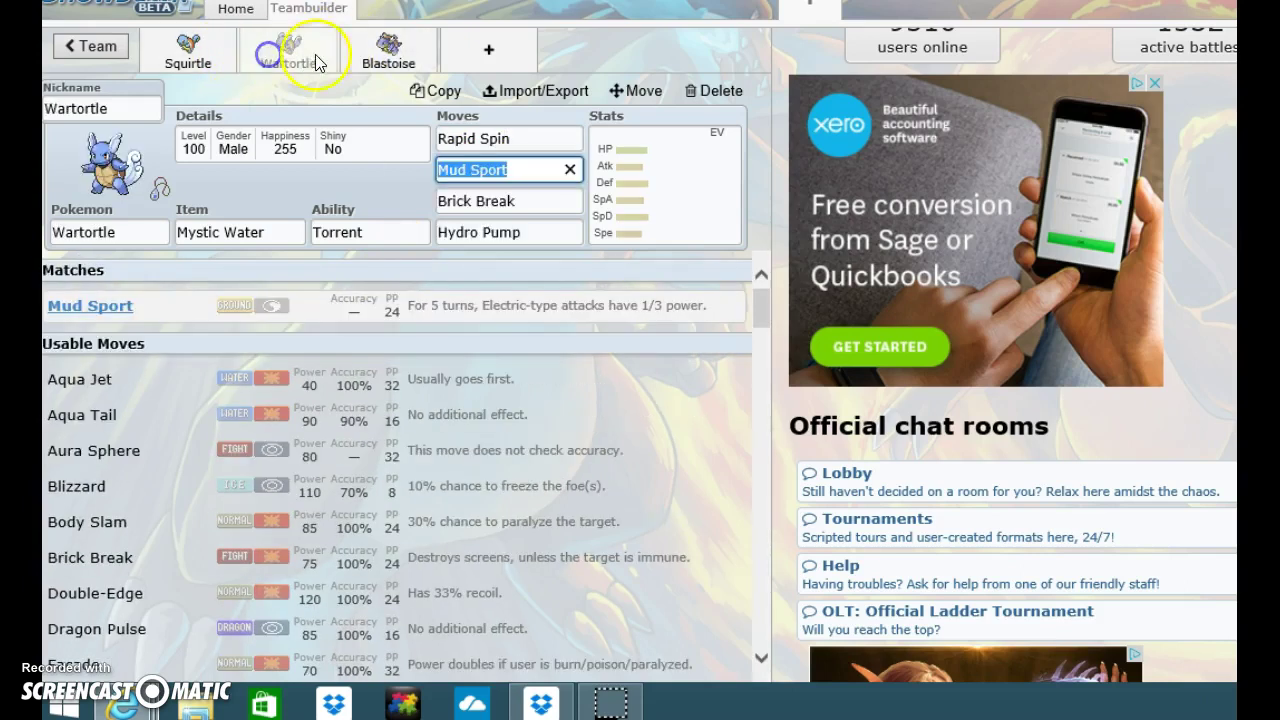
left_click(377, 54)
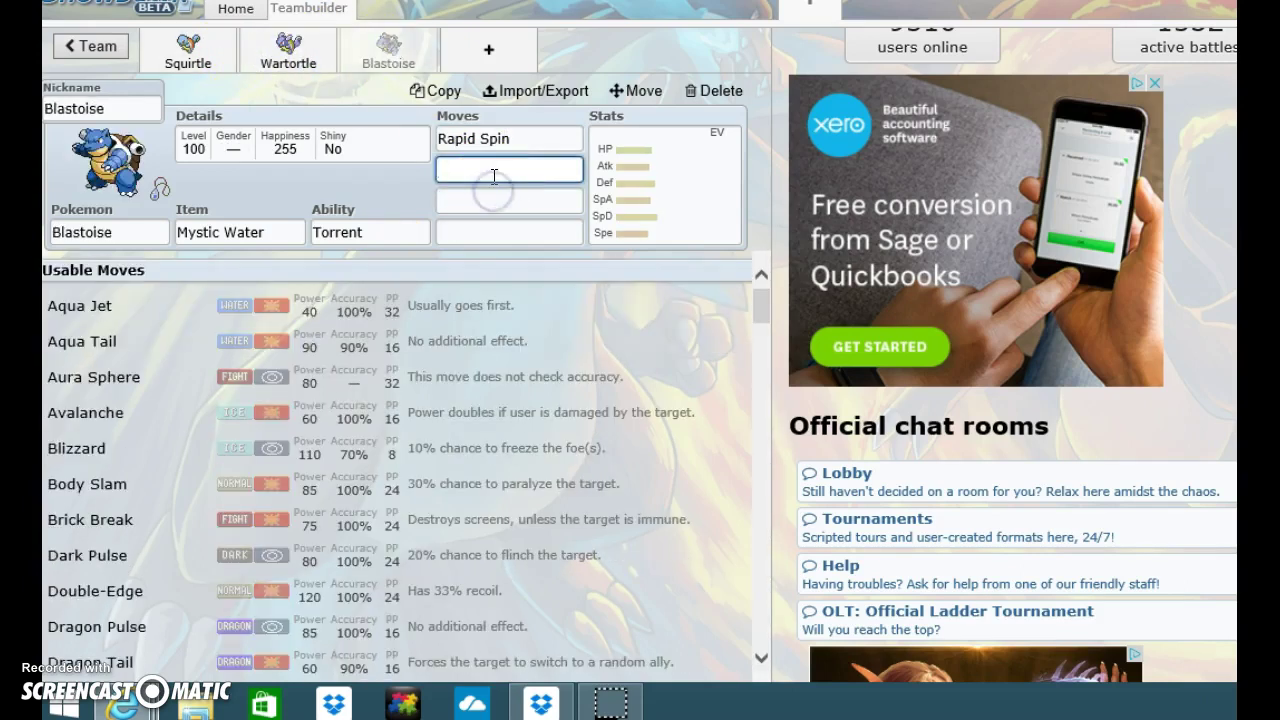
type("mud")
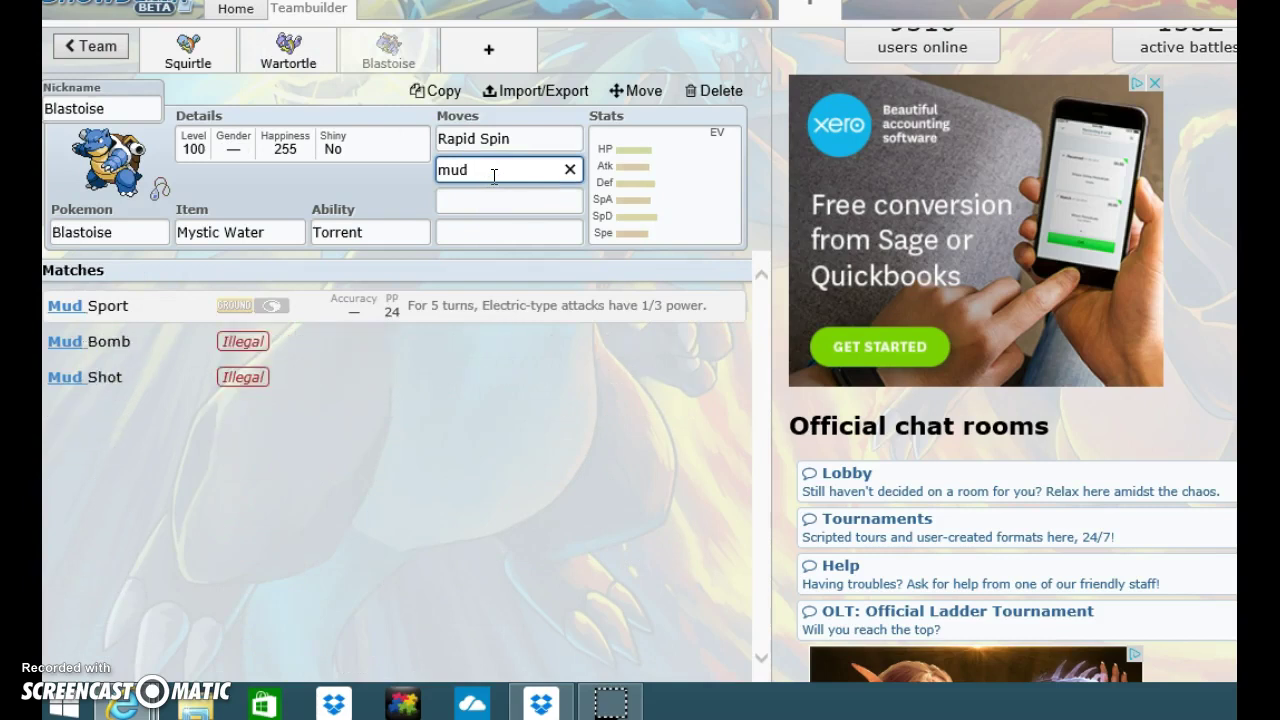
left_click(265, 310)
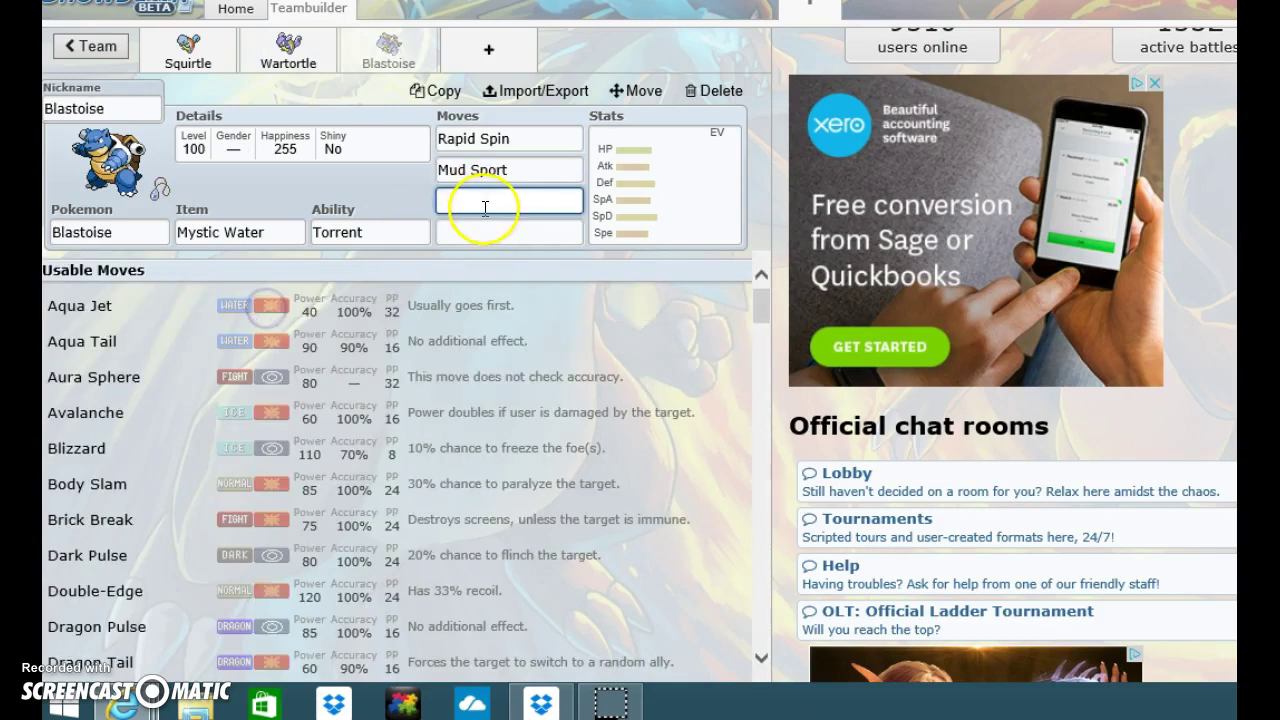
- Add Brick Break and Hydro Pump as Blastoise's last two moves
type("brick")
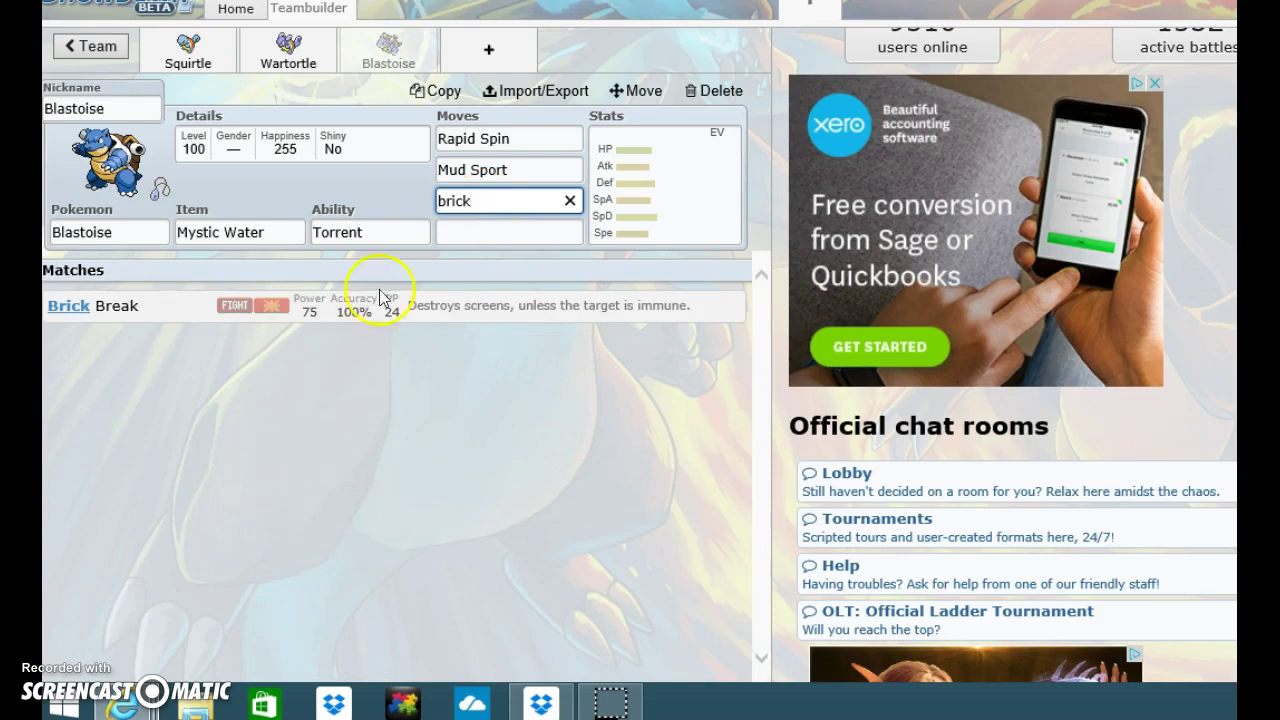
left_click(378, 302)
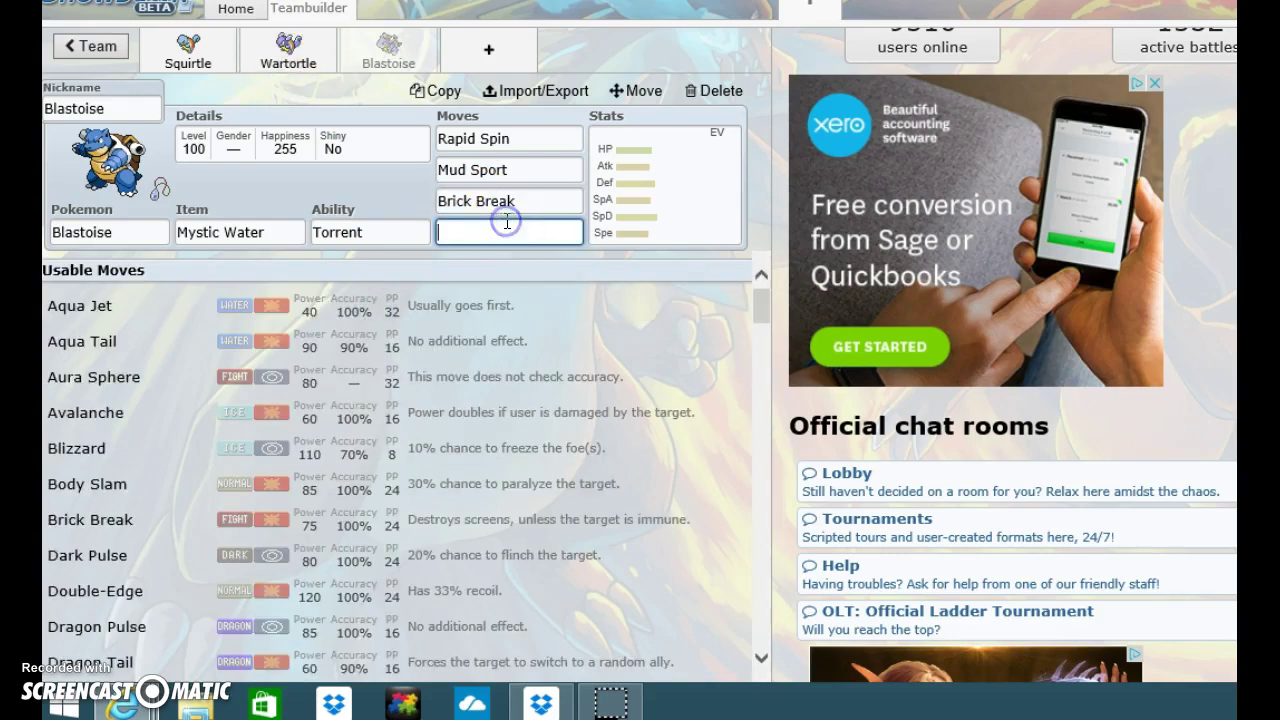
type("water")
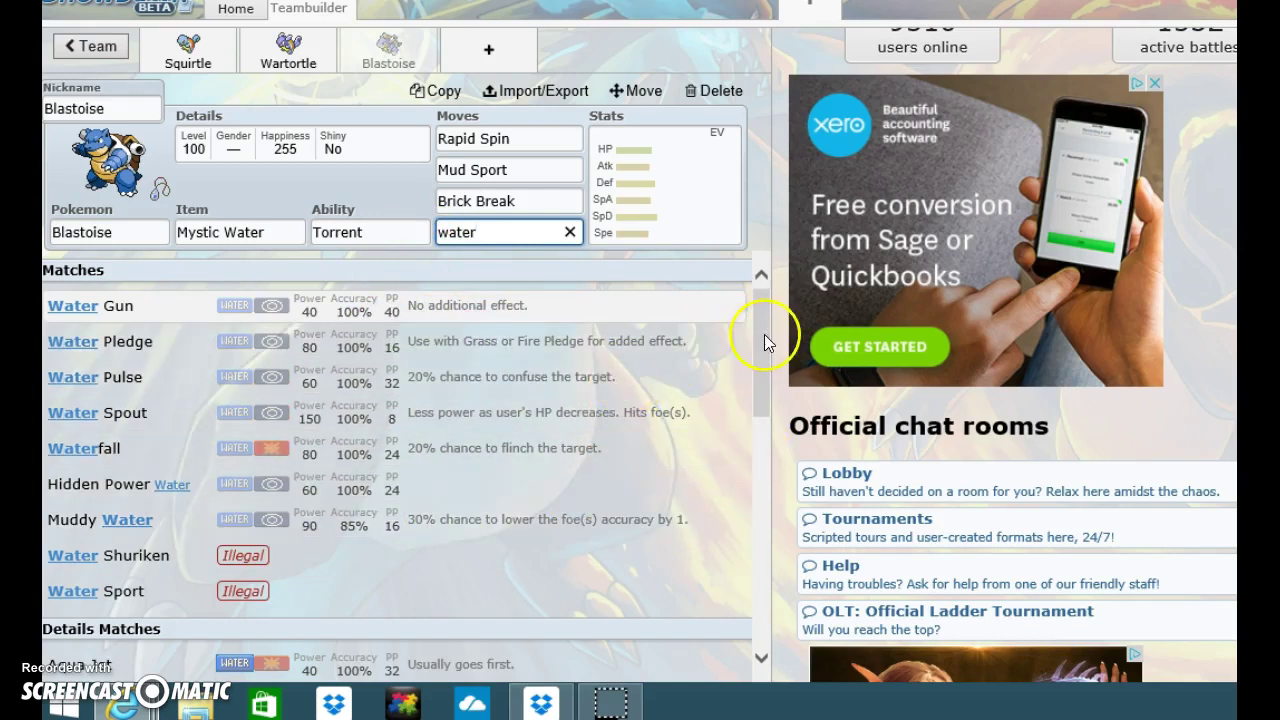
left_click_drag(764, 336, 767, 436)
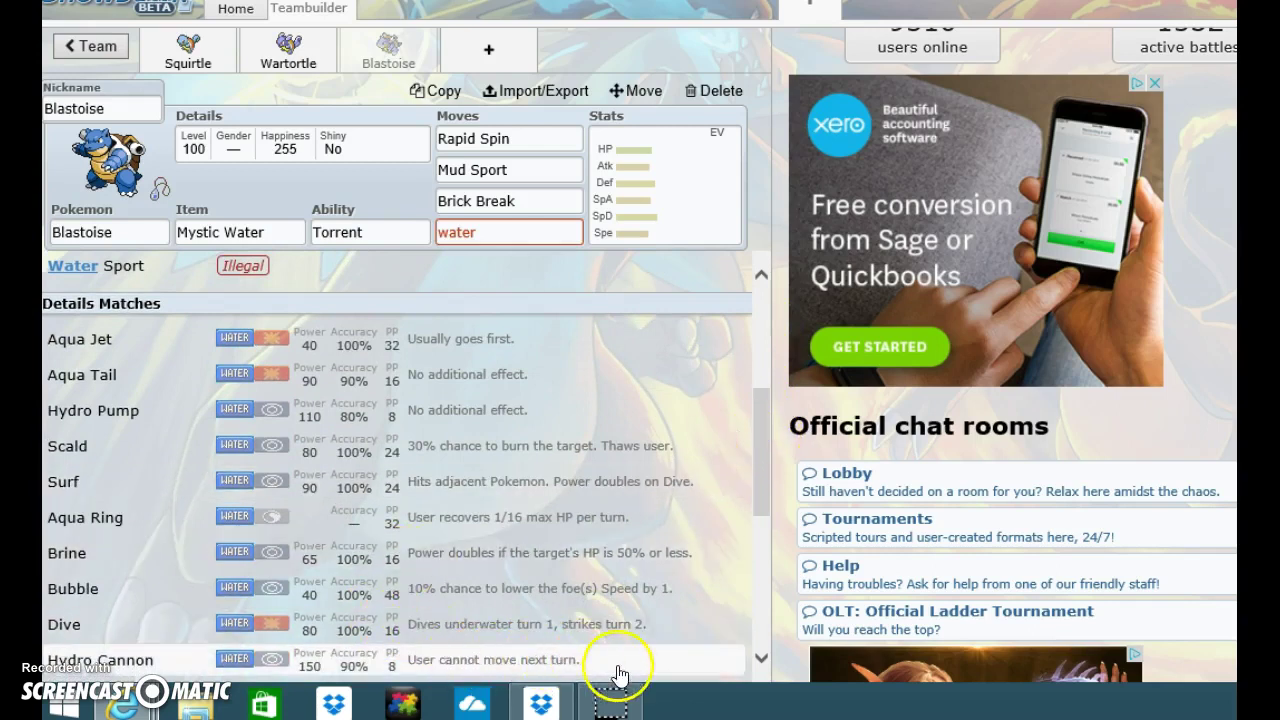
left_click(366, 411)
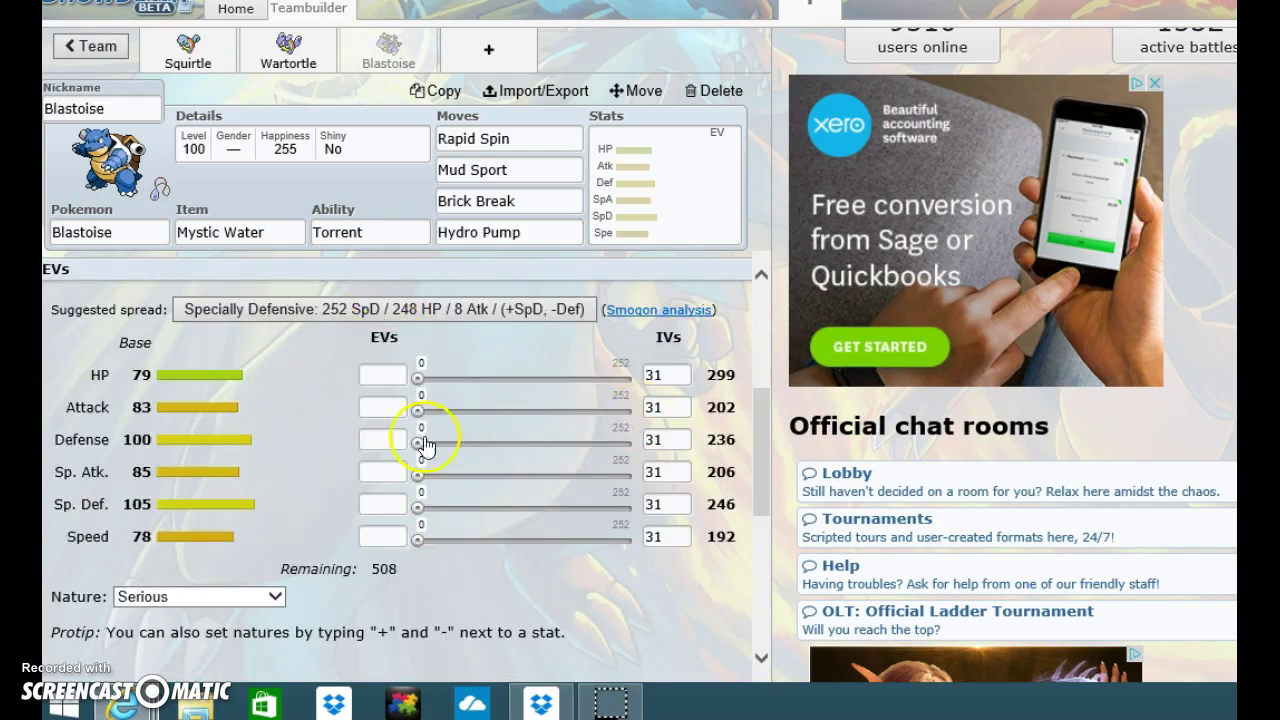
- Max Squirtle's HP and Attack EVs at 252 and put the last 4 into Sp. Atk
left_click(215, 38)
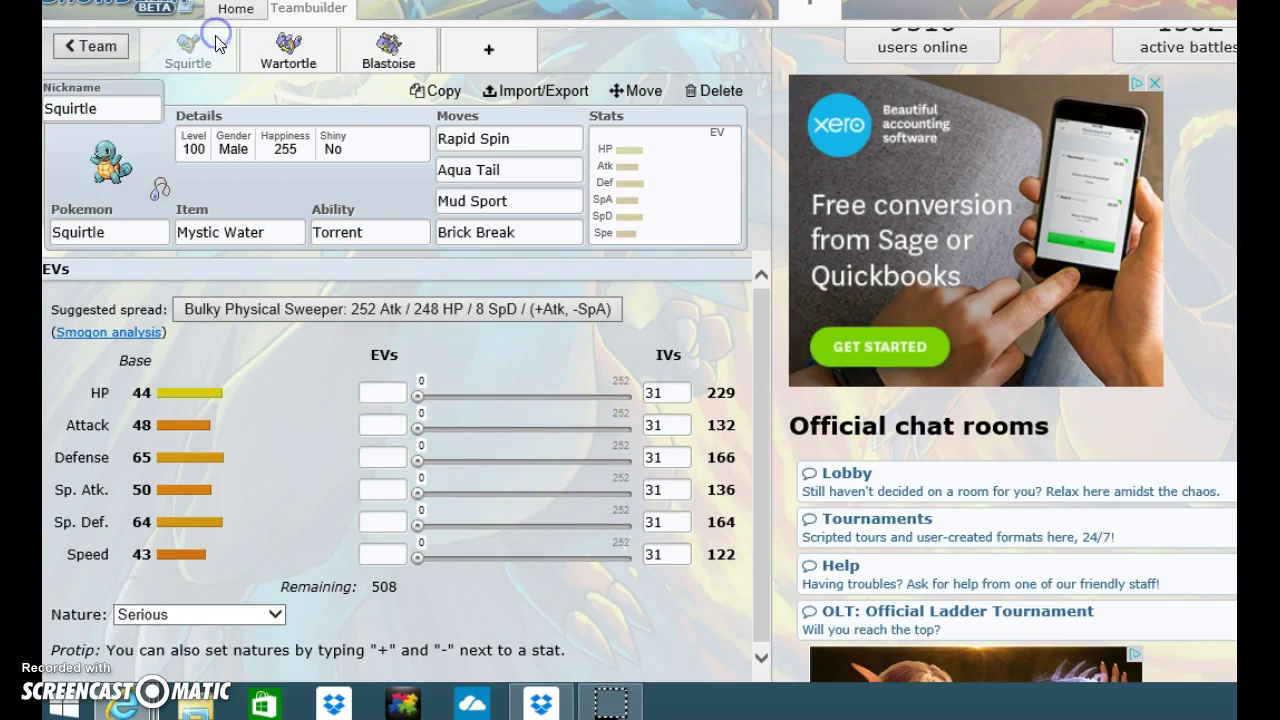
left_click_drag(418, 397, 635, 397)
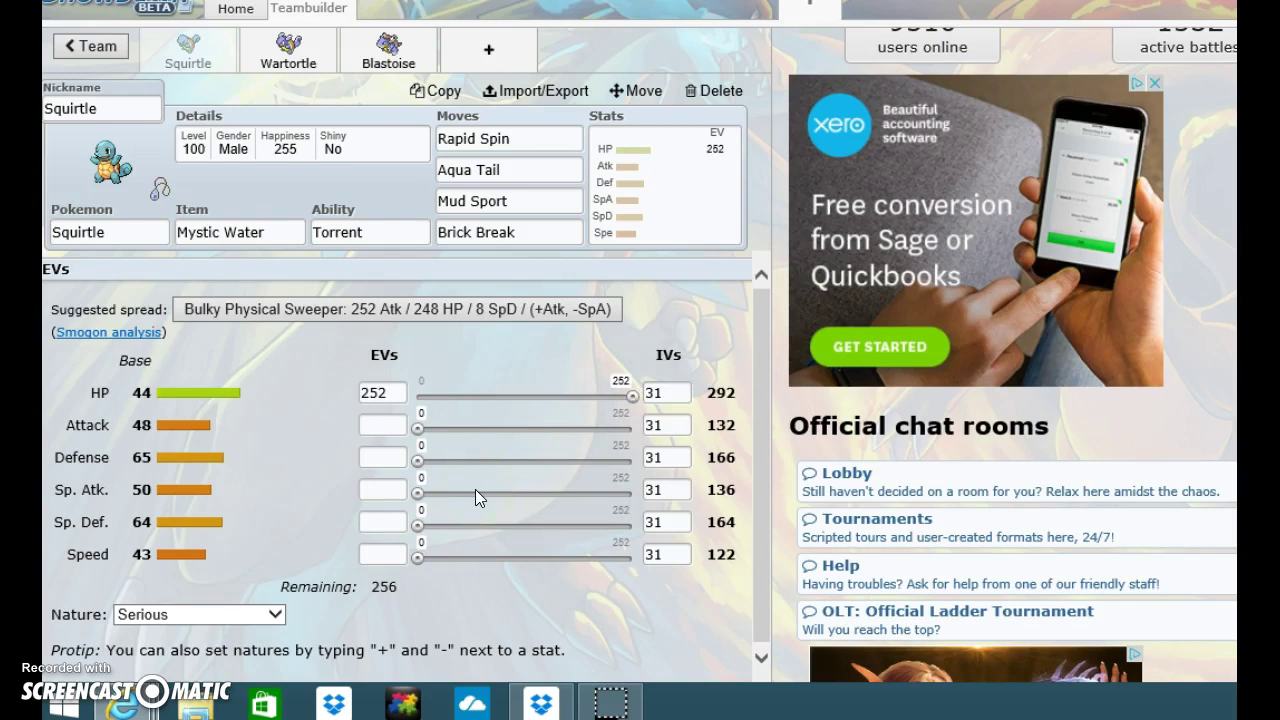
left_click_drag(418, 428, 641, 421)
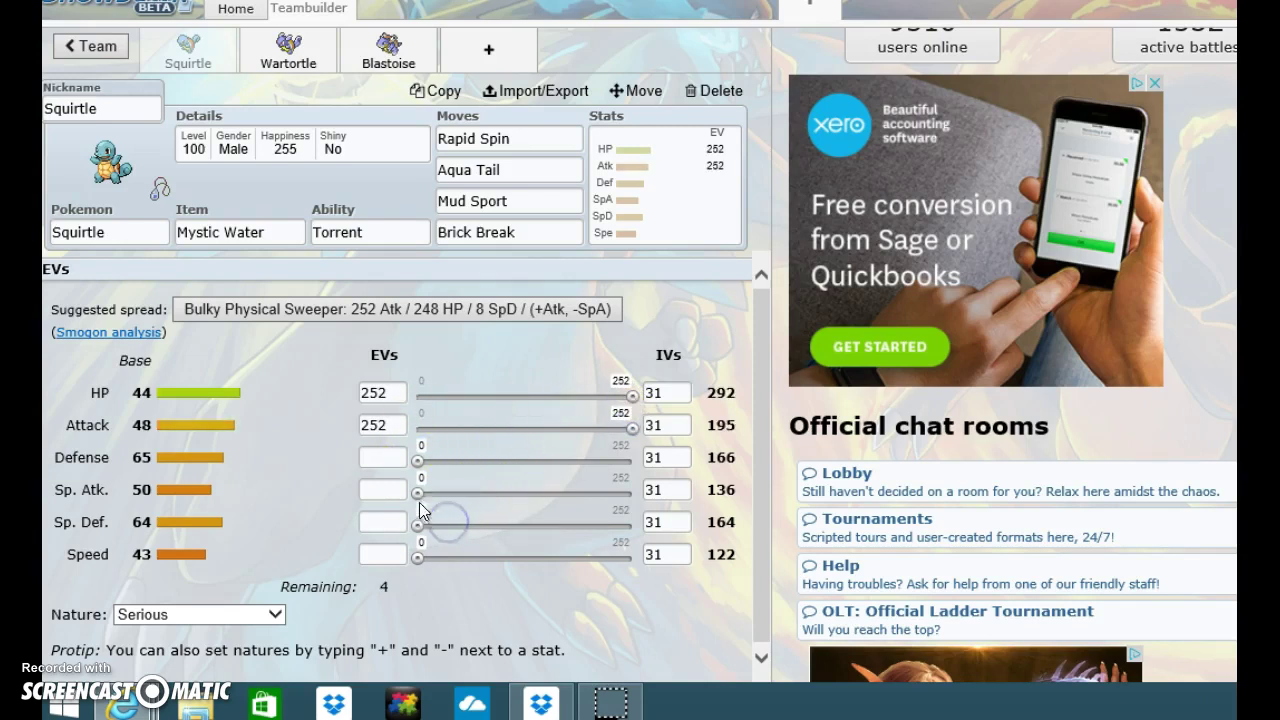
left_click(534, 503)
- Give Wartortle 112 HP, 252 Attack and 144 Speed EVs, then give Blastoise 112 HP
left_click(292, 62)
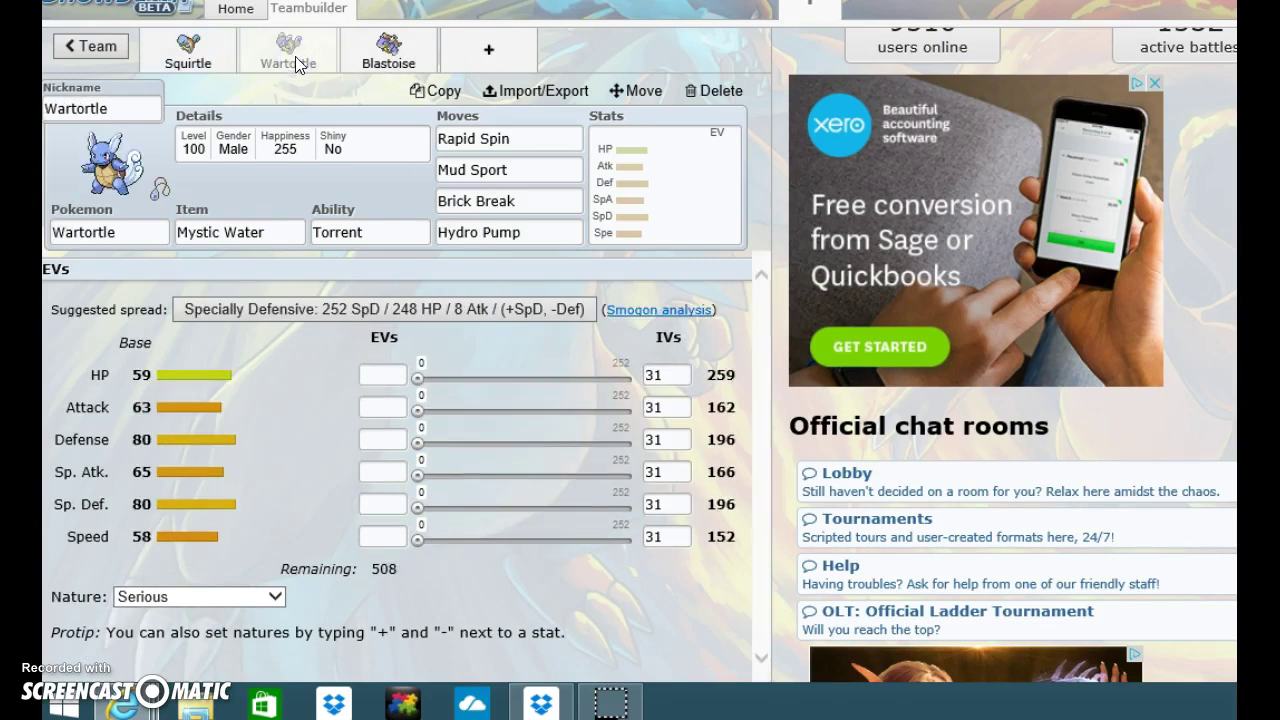
left_click_drag(419, 378, 513, 388)
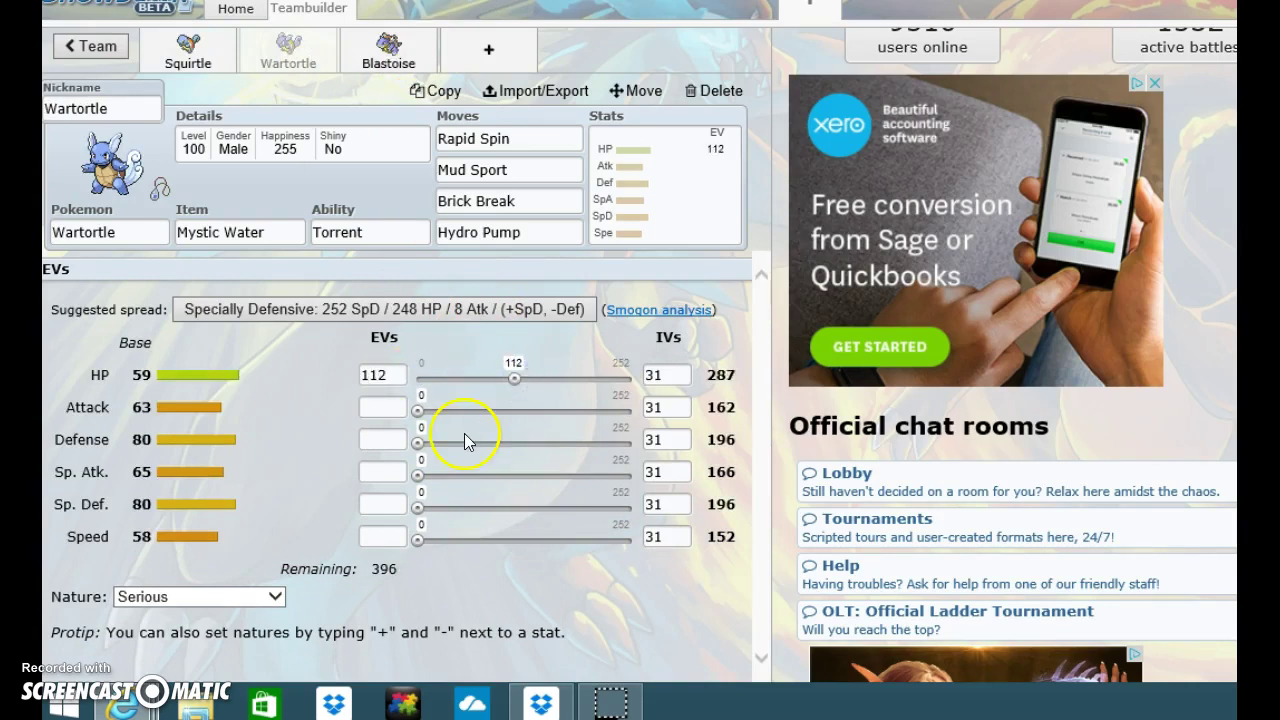
left_click_drag(420, 411, 645, 434)
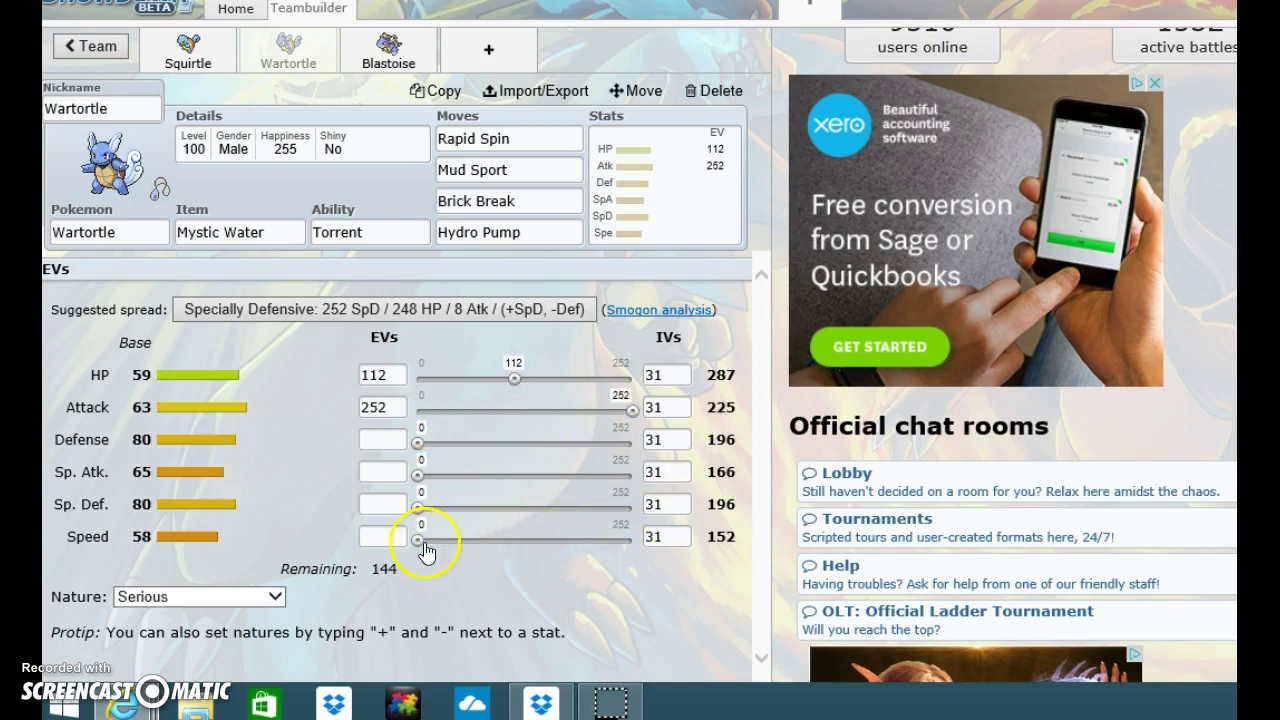
left_click_drag(424, 548, 643, 544)
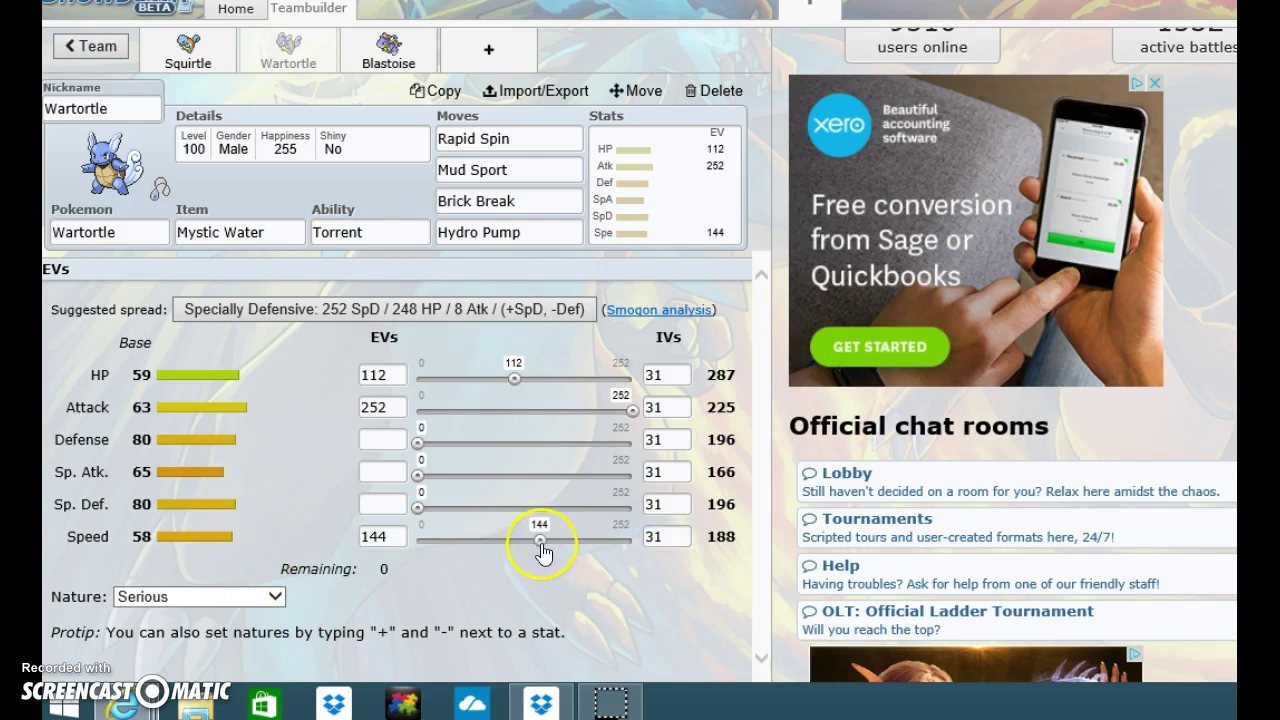
left_click(390, 56)
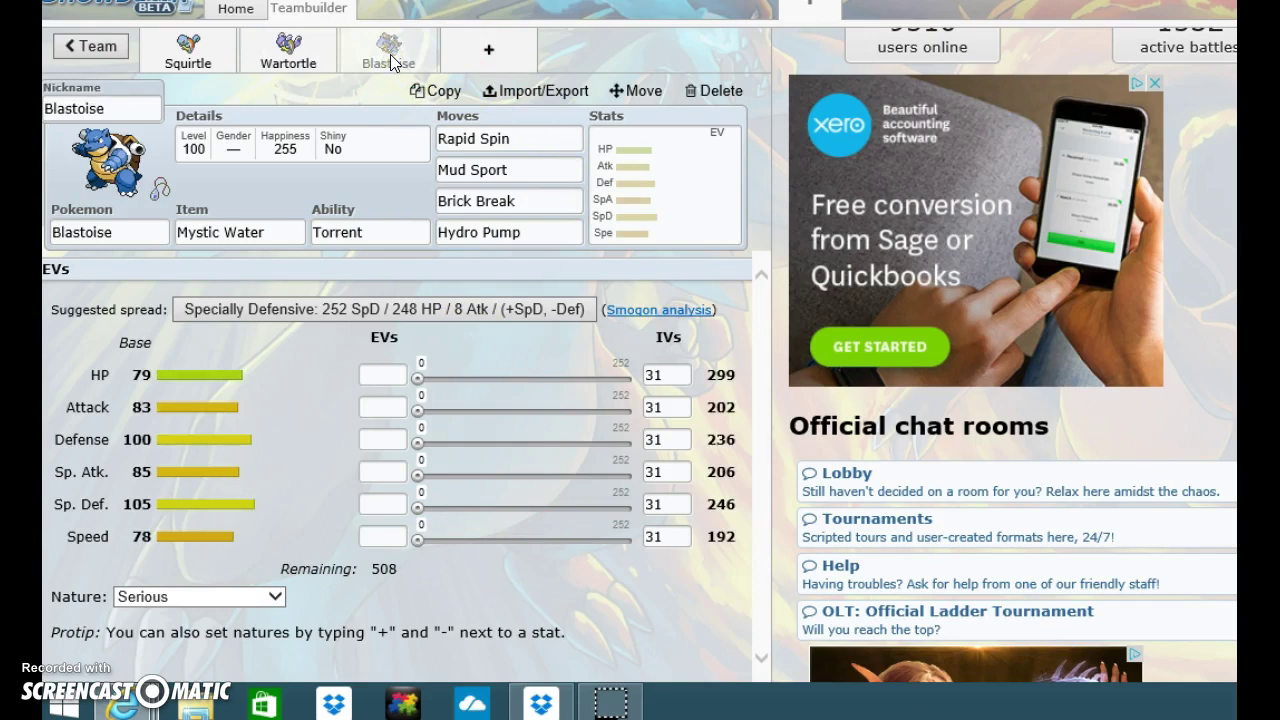
left_click_drag(419, 380, 513, 380)
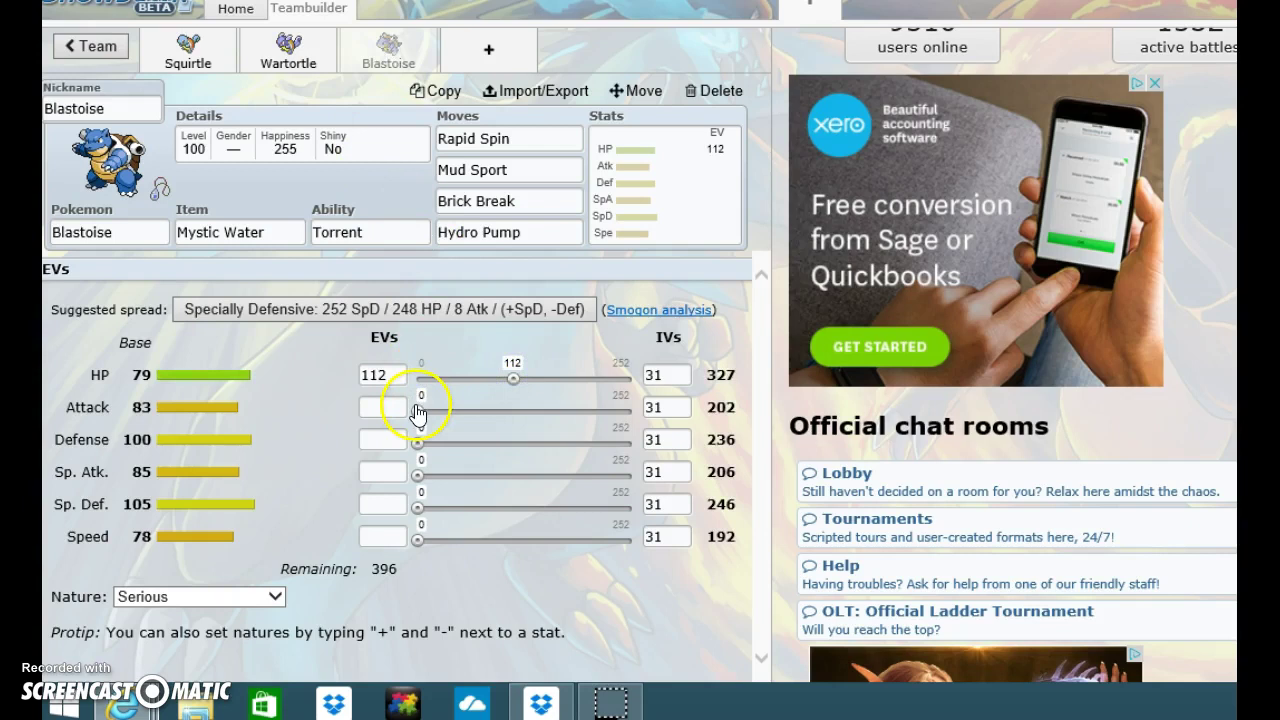
- Set Blastoise's Attack EVs to 112 and Speed to 252, then raise HP to 144
left_click_drag(418, 411, 512, 413)
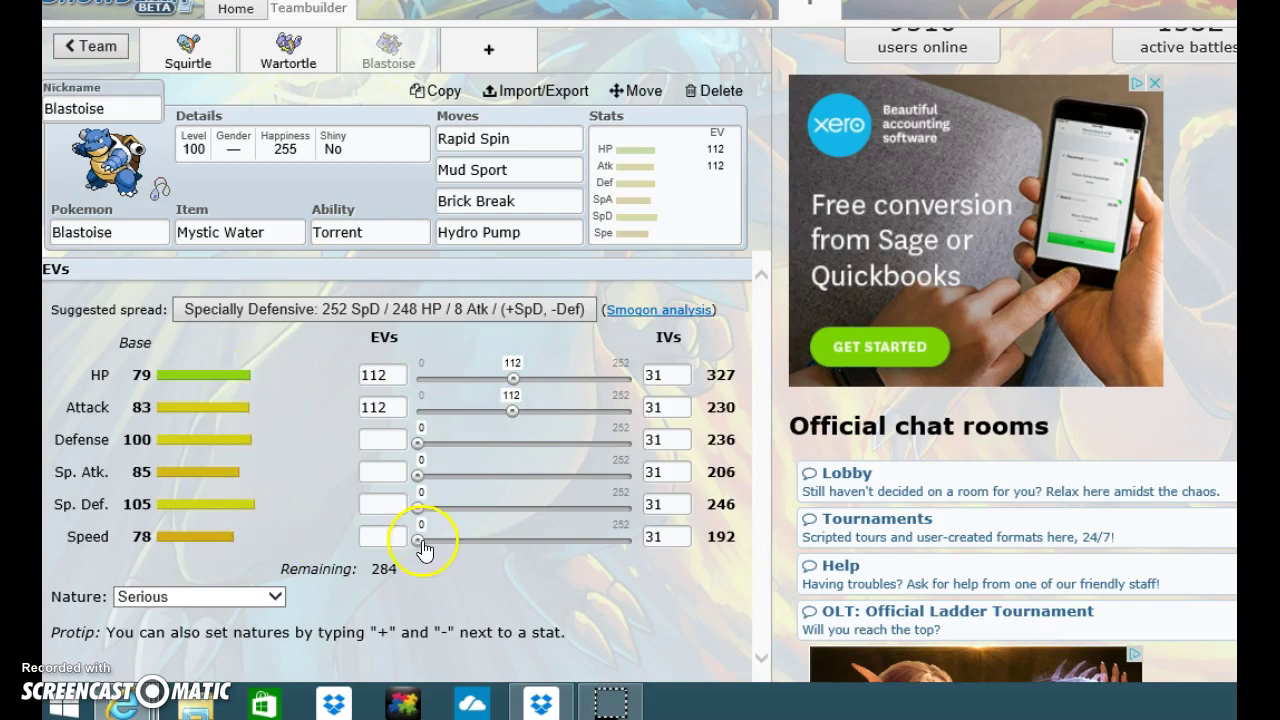
left_click(630, 540)
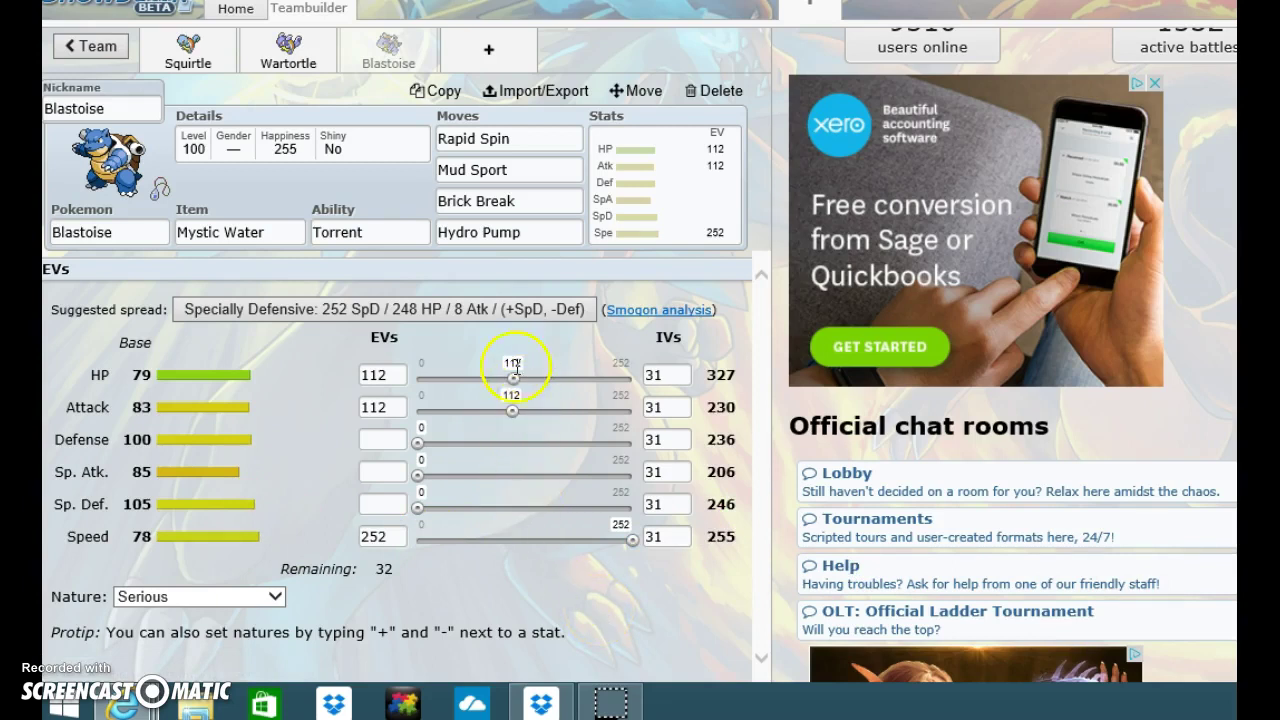
left_click_drag(514, 380, 555, 381)
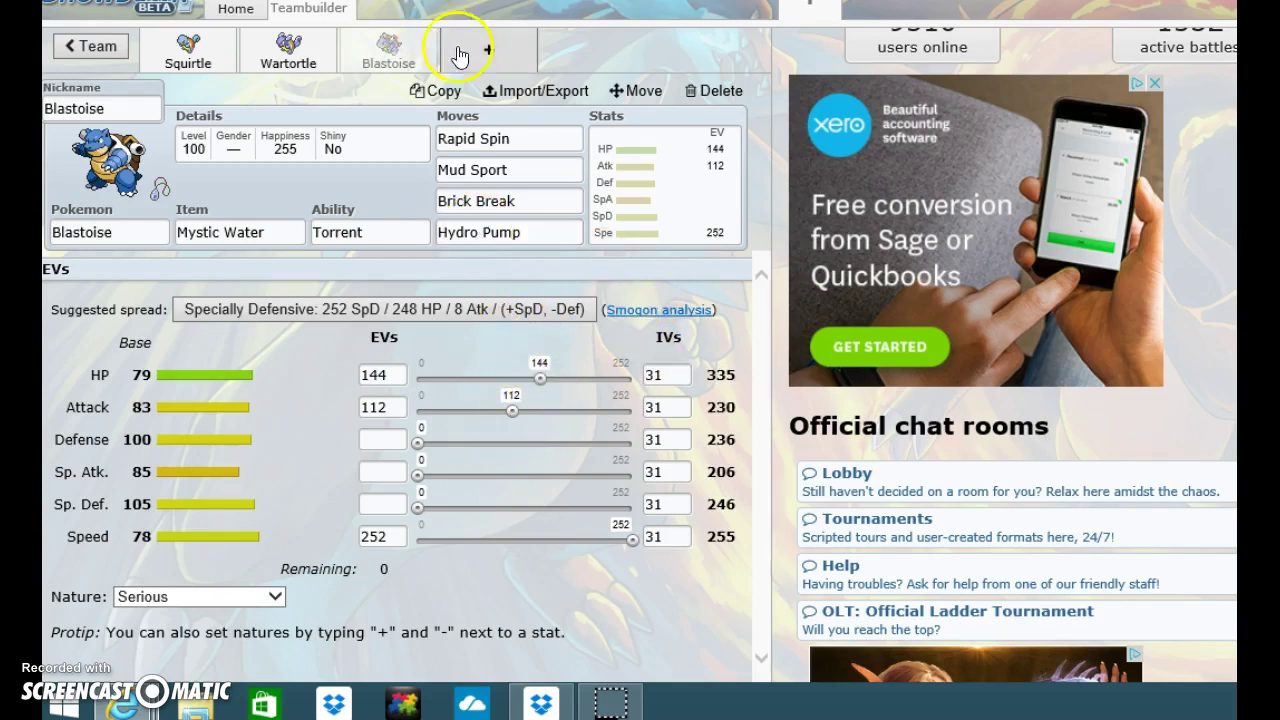
- Set Blastoise's gender to Male and add a new, empty fourth team slot
left_click(324, 146)
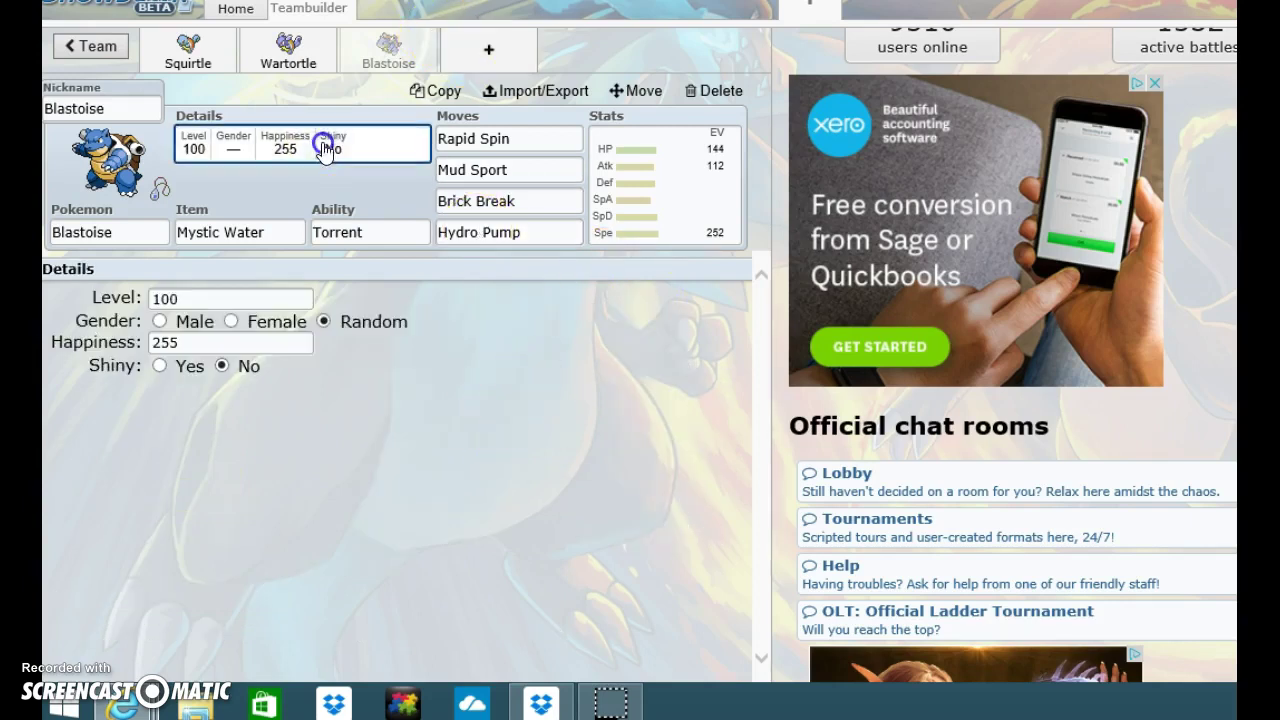
left_click(159, 320)
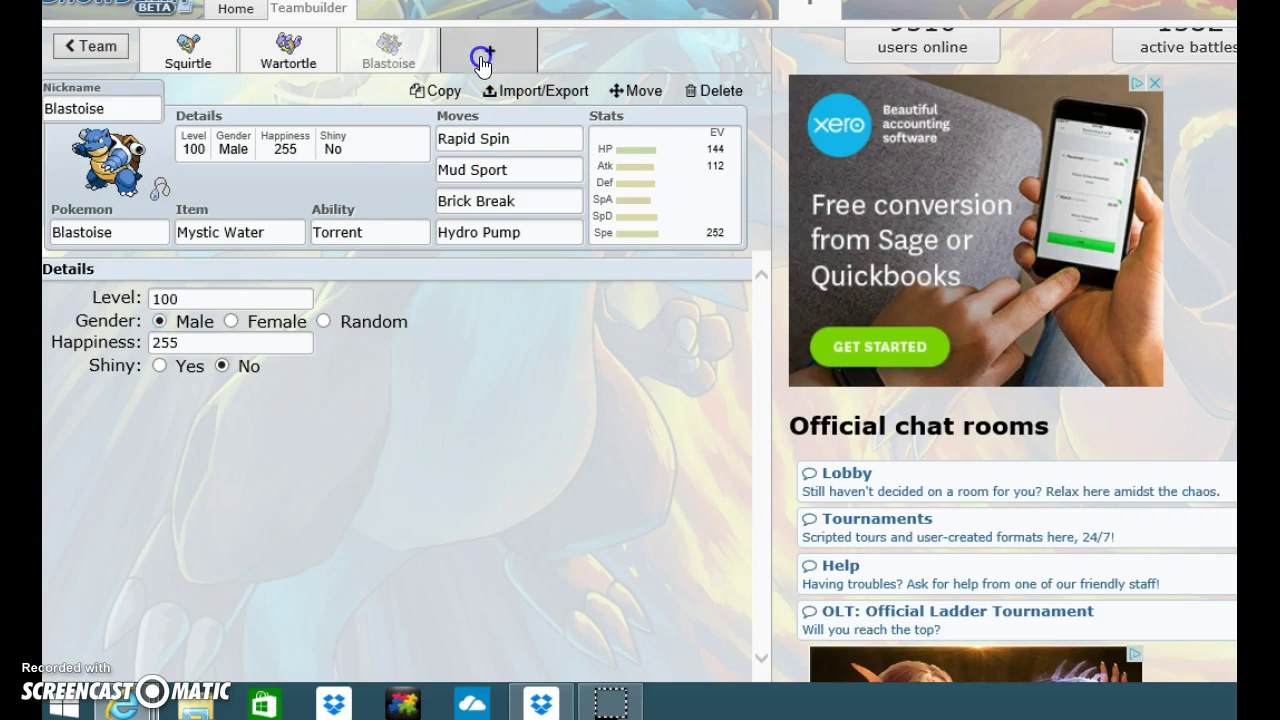
left_click(480, 56)
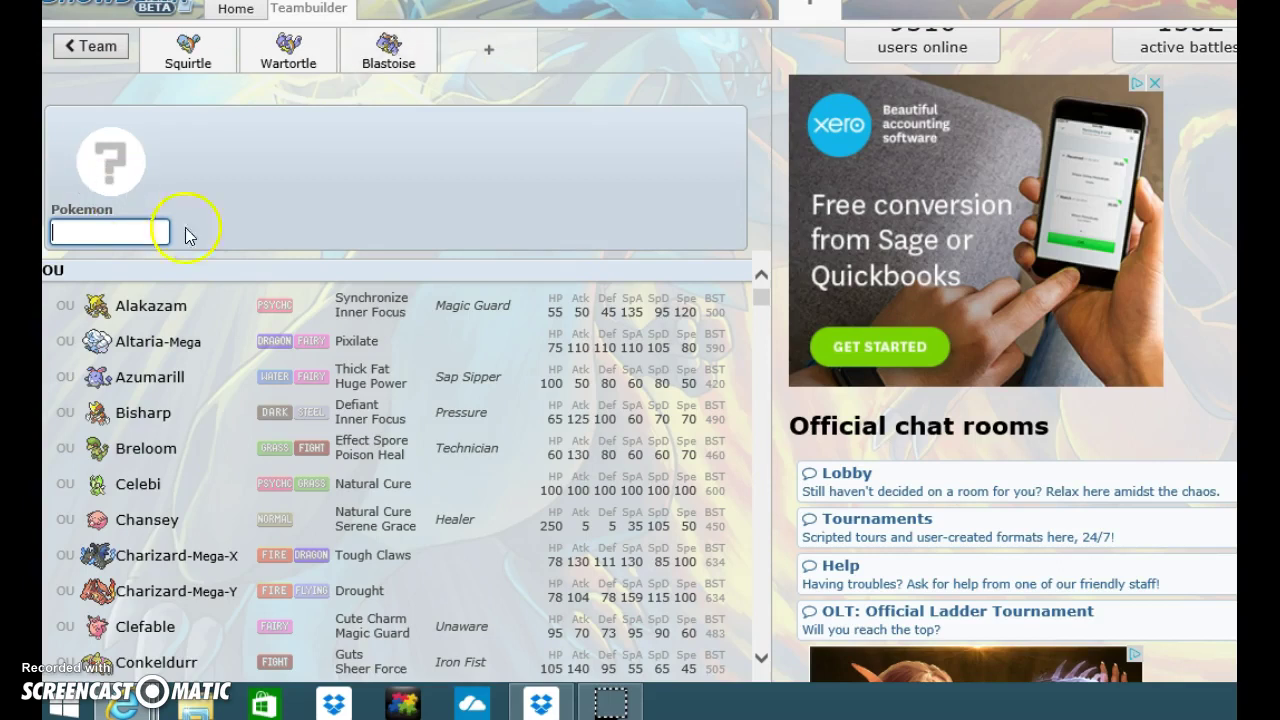
- Search 'megan' and choose Meganium as the fourth team member
left_click(126, 231)
type("megan")
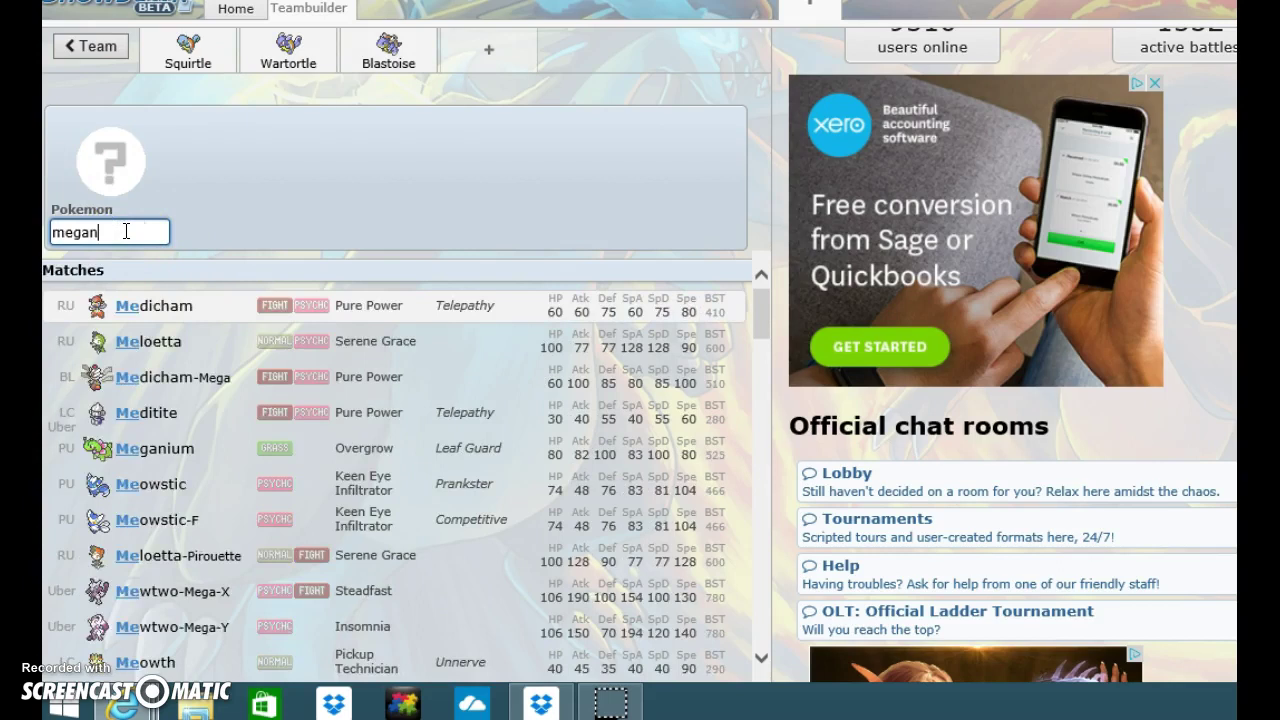
left_click(330, 319)
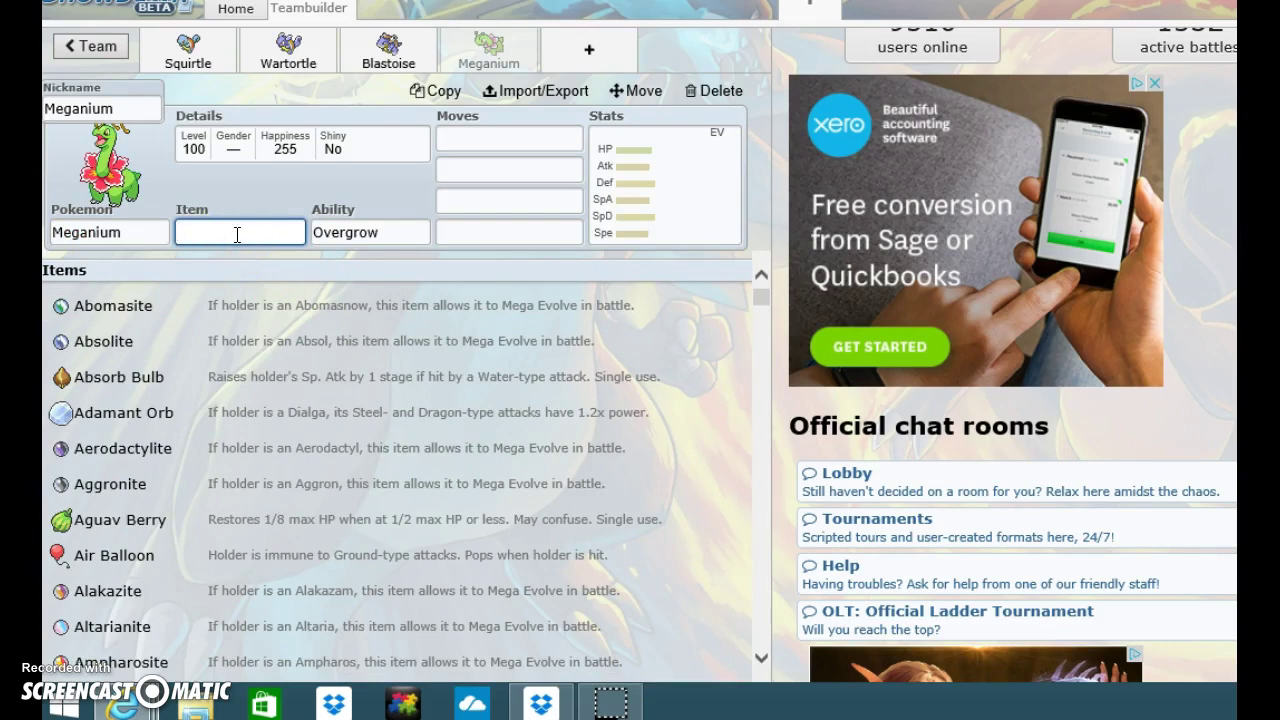
- Search 'berry' and give Meganium a Coba Berry to hold
type("berry")
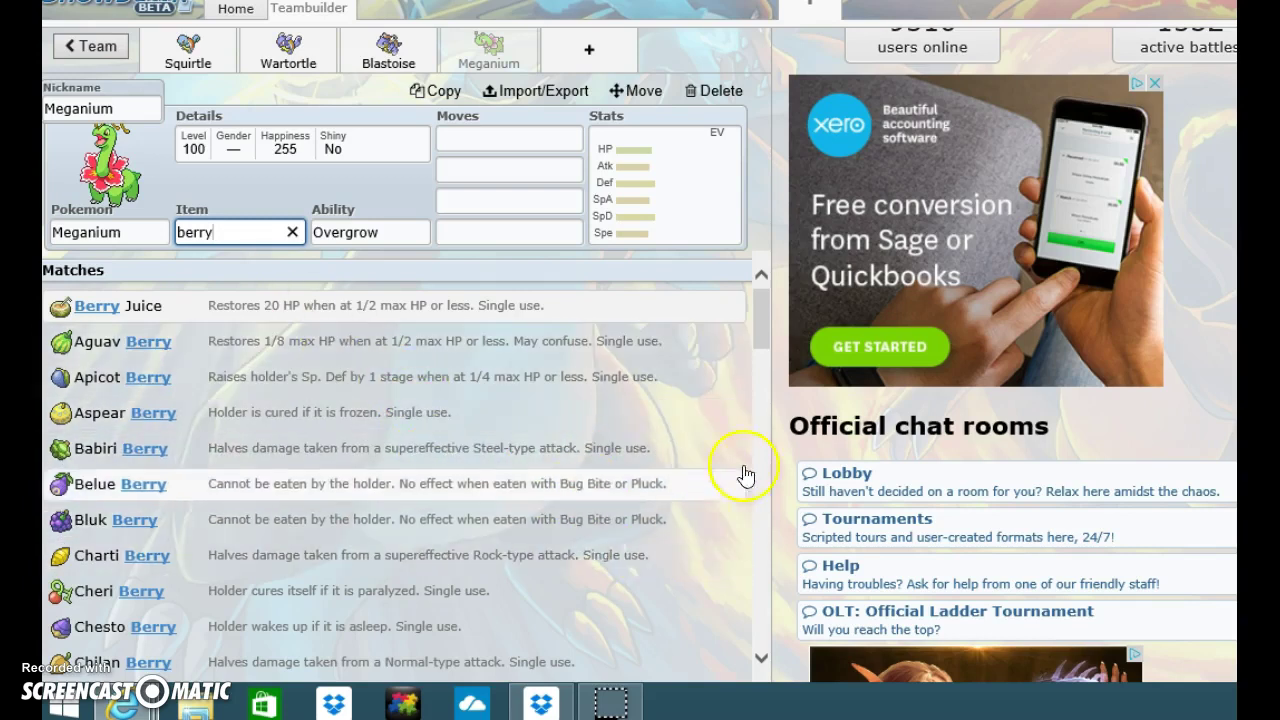
left_click_drag(762, 315, 764, 339)
left_click(672, 570)
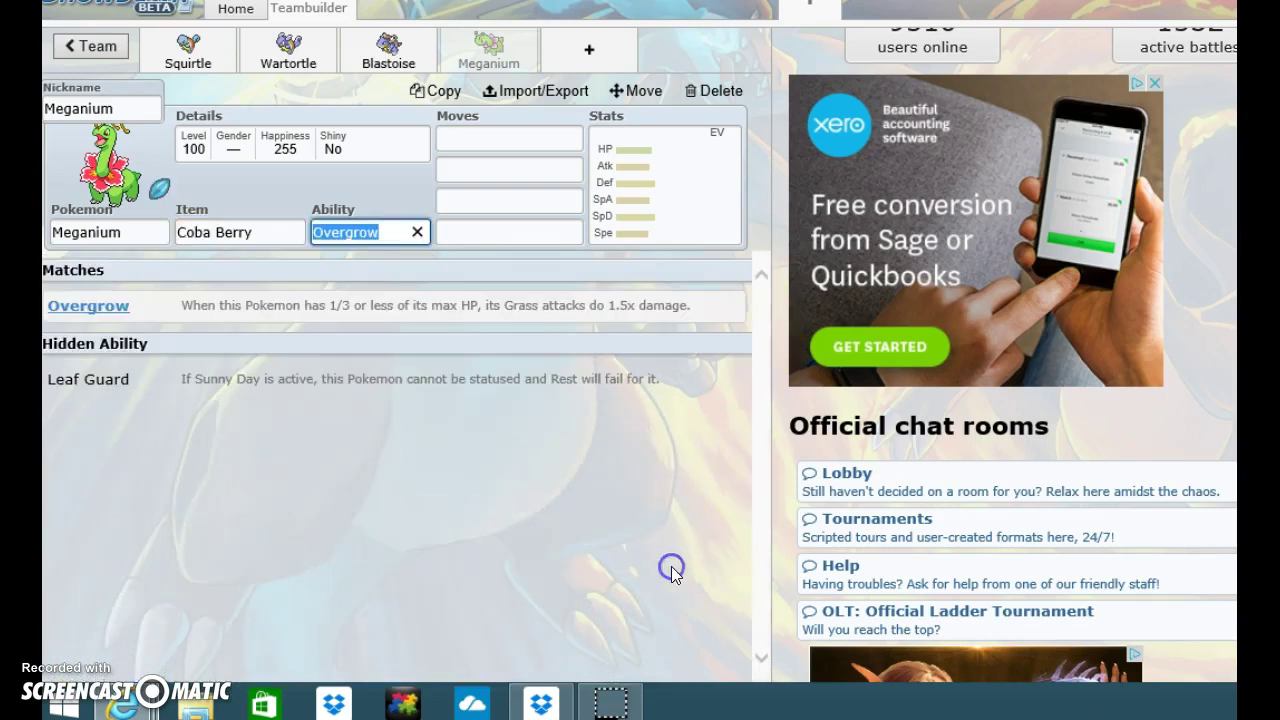
- Confirm the Overgrow ability and set Meganium to female and not shiny
left_click(445, 298)
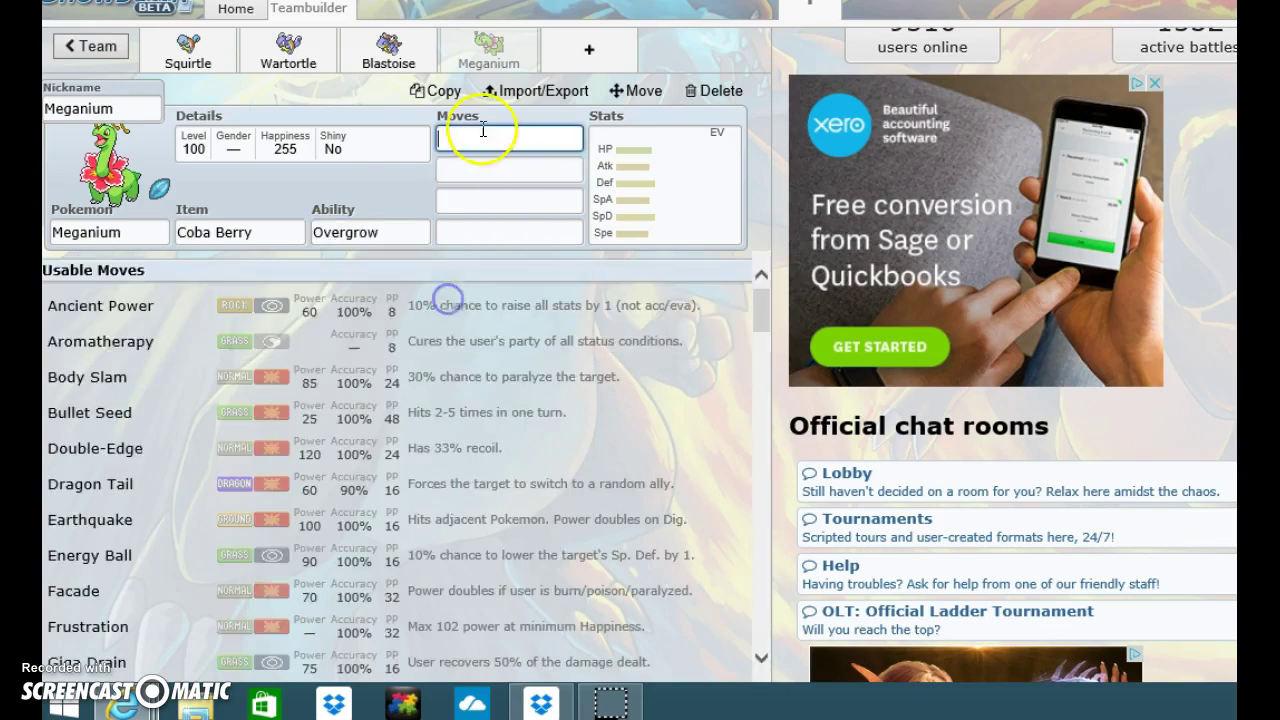
left_click(314, 157)
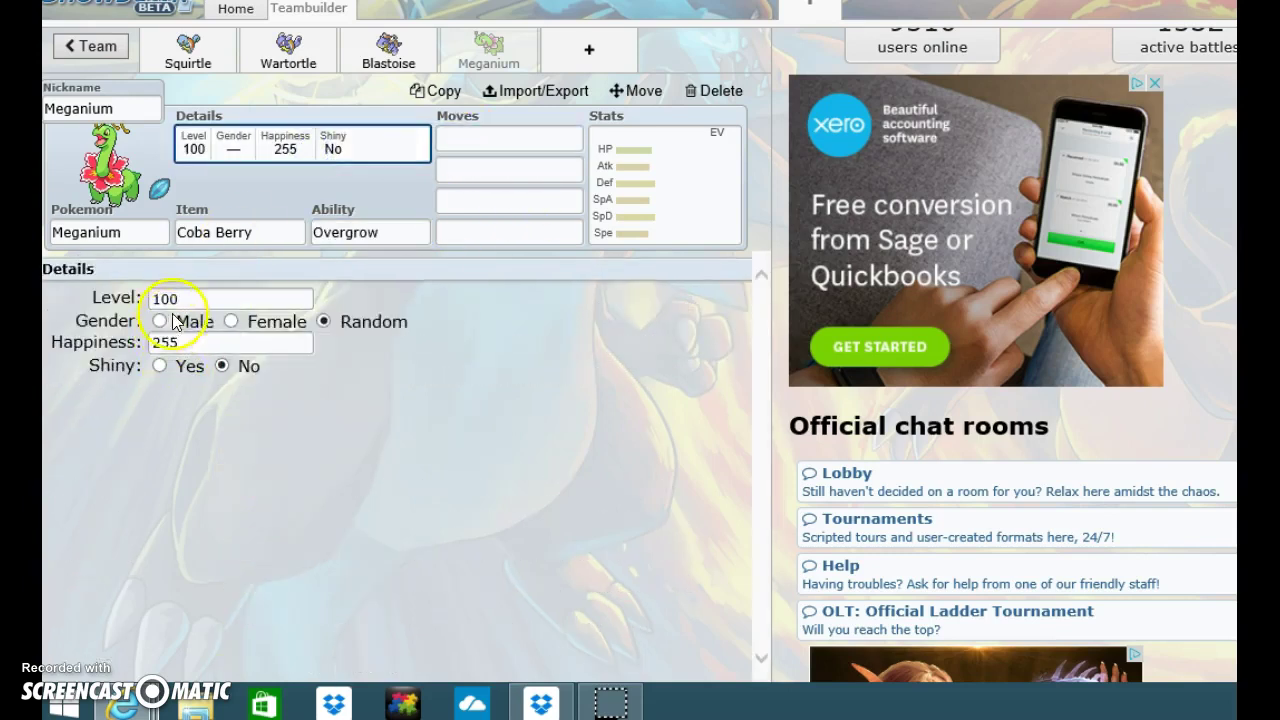
left_click(231, 322)
left_click(159, 366)
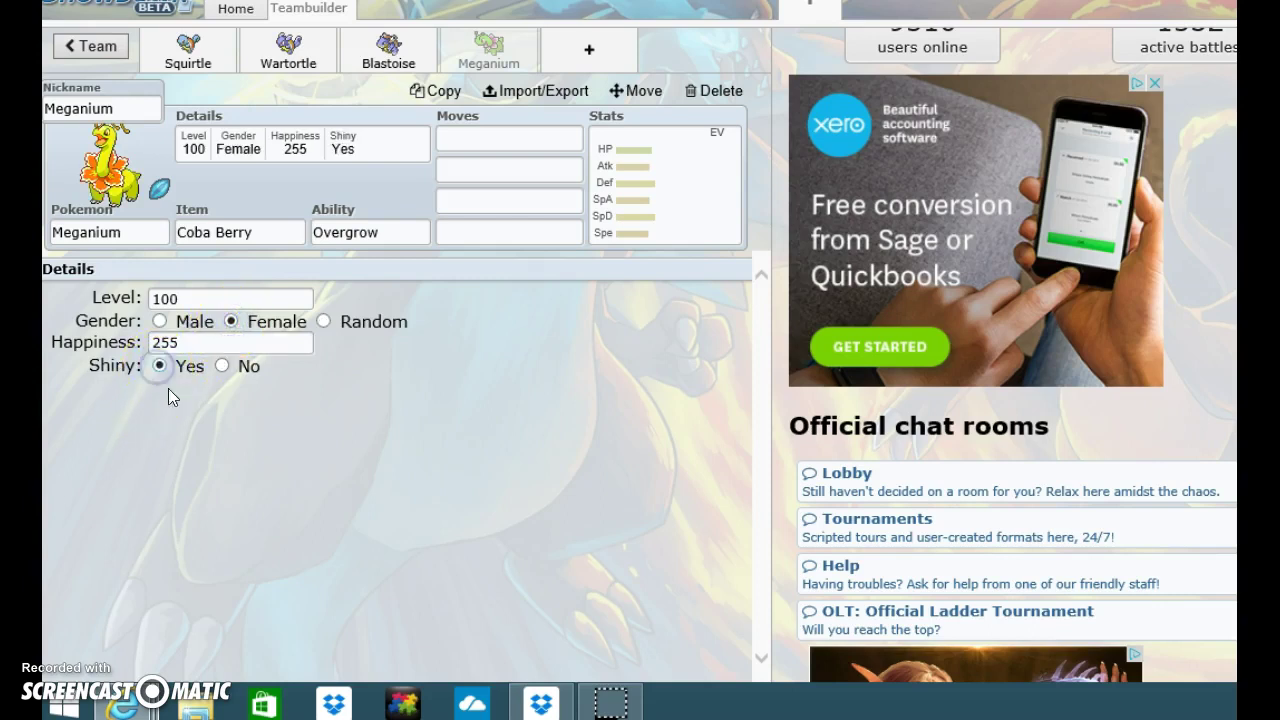
left_click(221, 365)
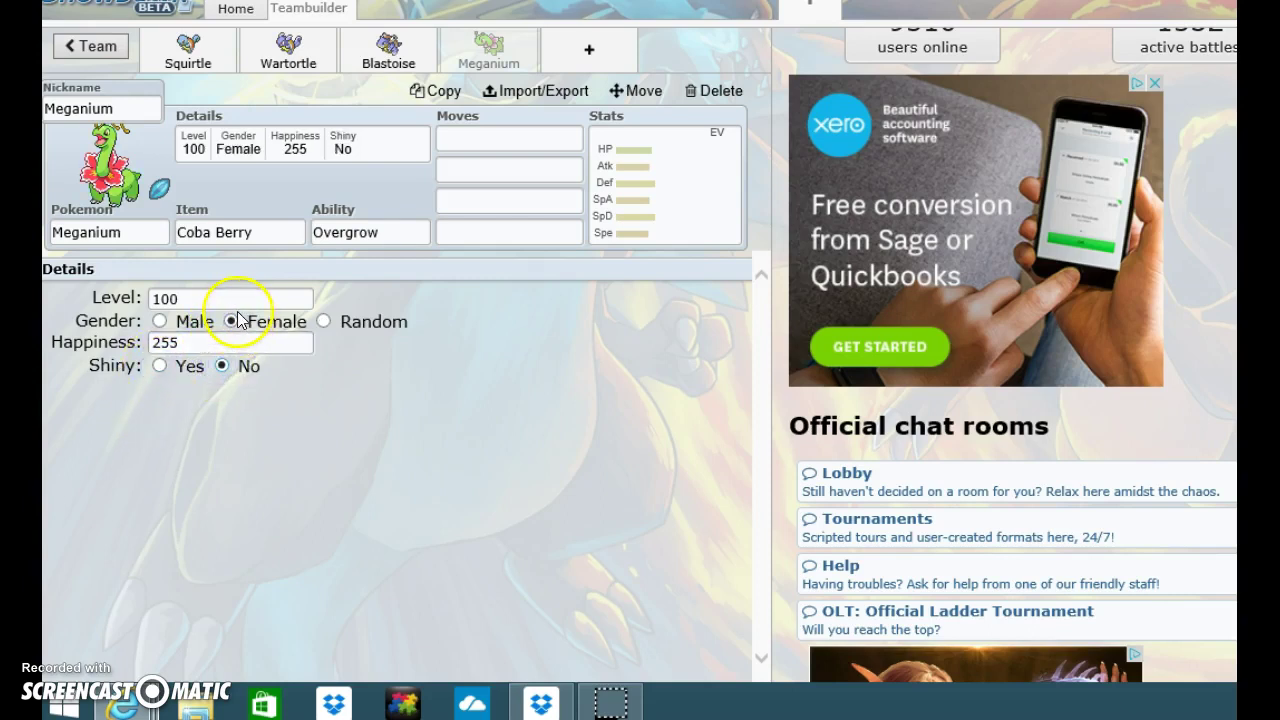
left_click(470, 136)
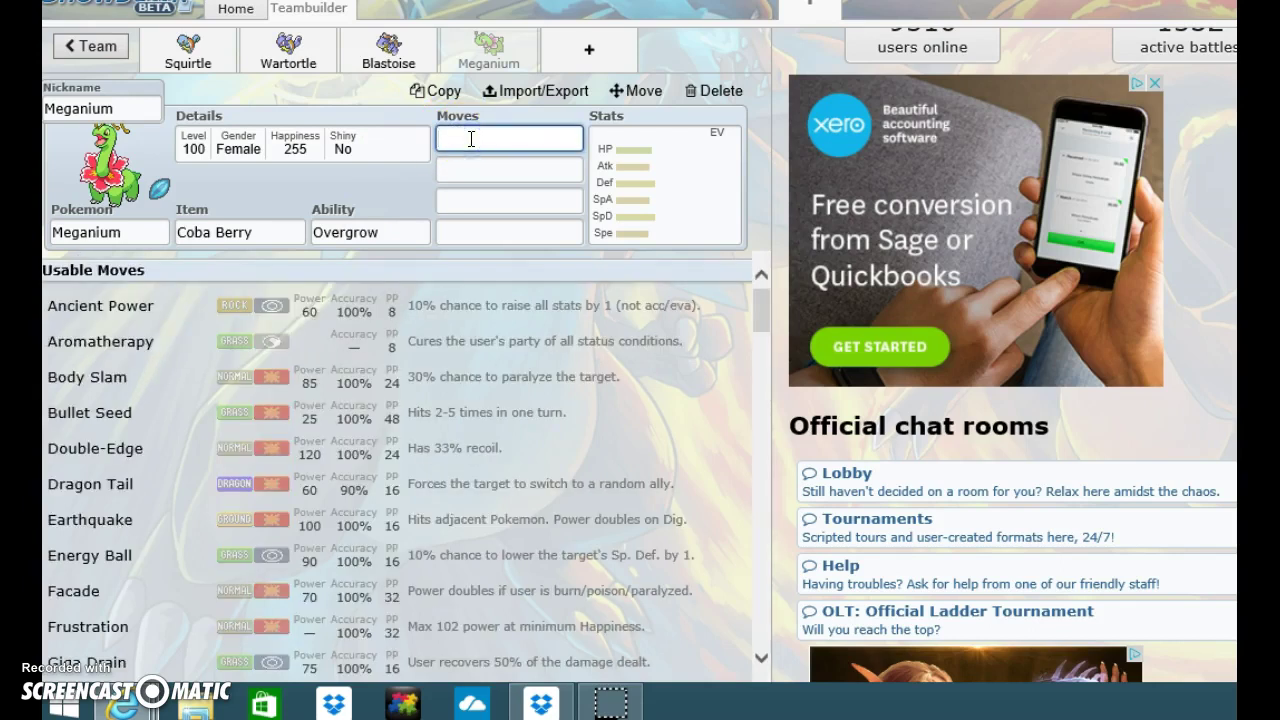
- Search 'grass' and give Meganium Energy Ball as its first move
type("grass")
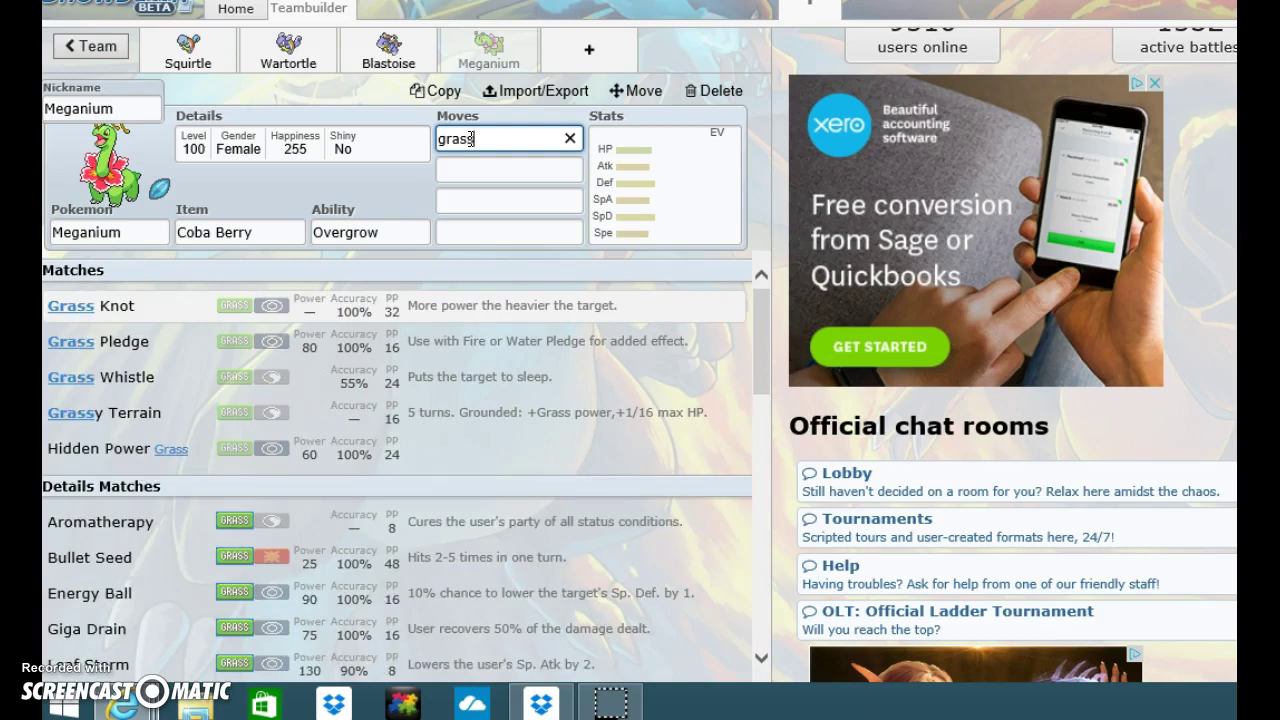
left_click(457, 139)
left_click_drag(763, 320, 764, 367)
left_click(413, 403)
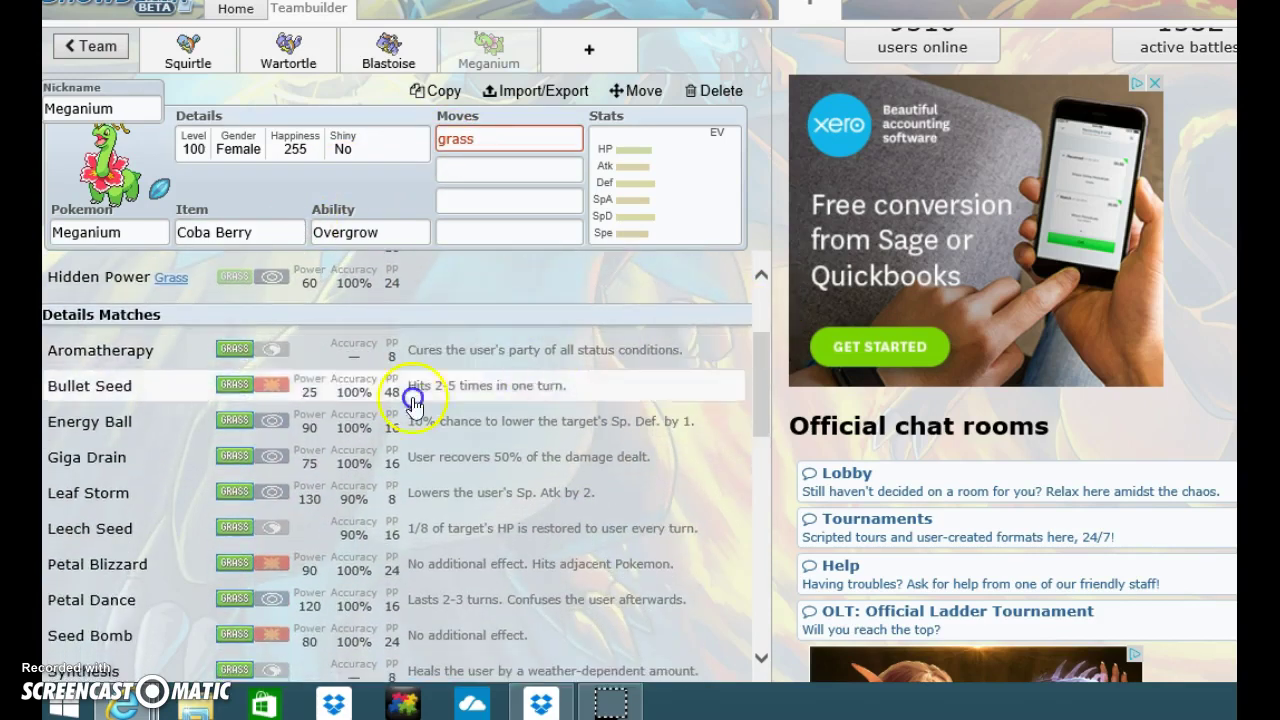
left_click(278, 430)
- Add Rock Smash and Hidden Power Electric as Meganium's second and third moves
type("fight")
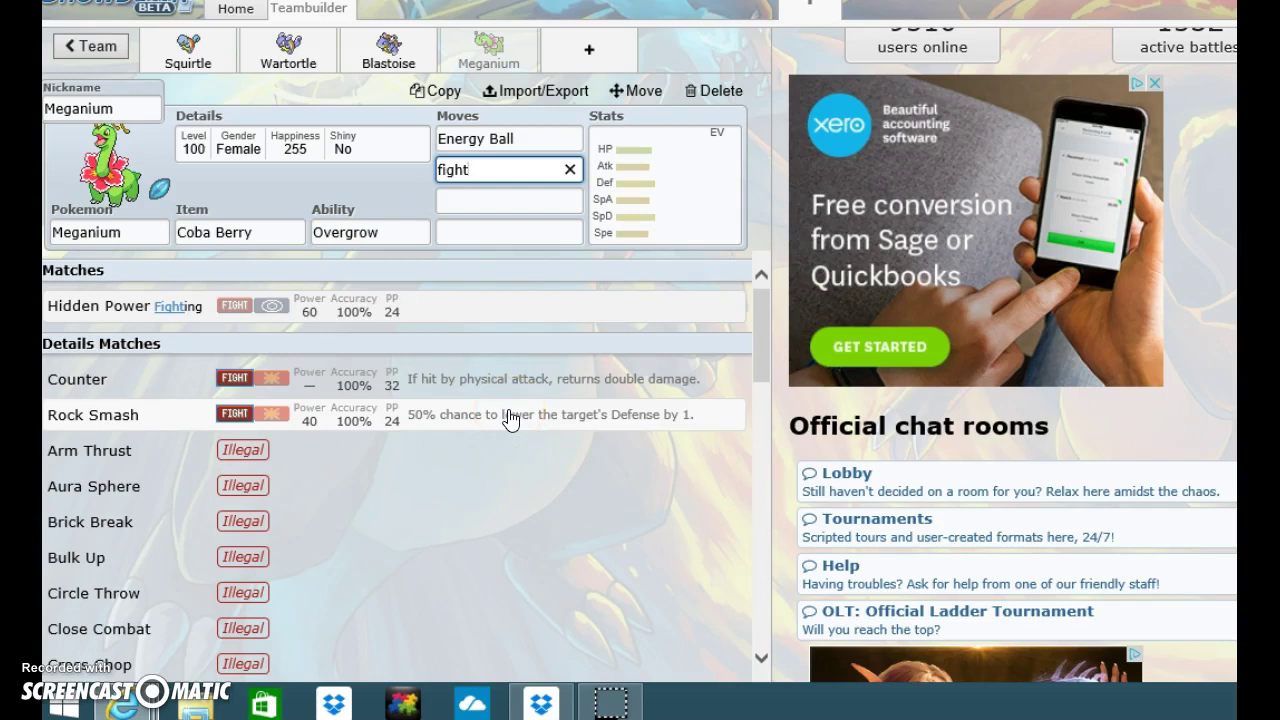
left_click(508, 418)
left_click(478, 207)
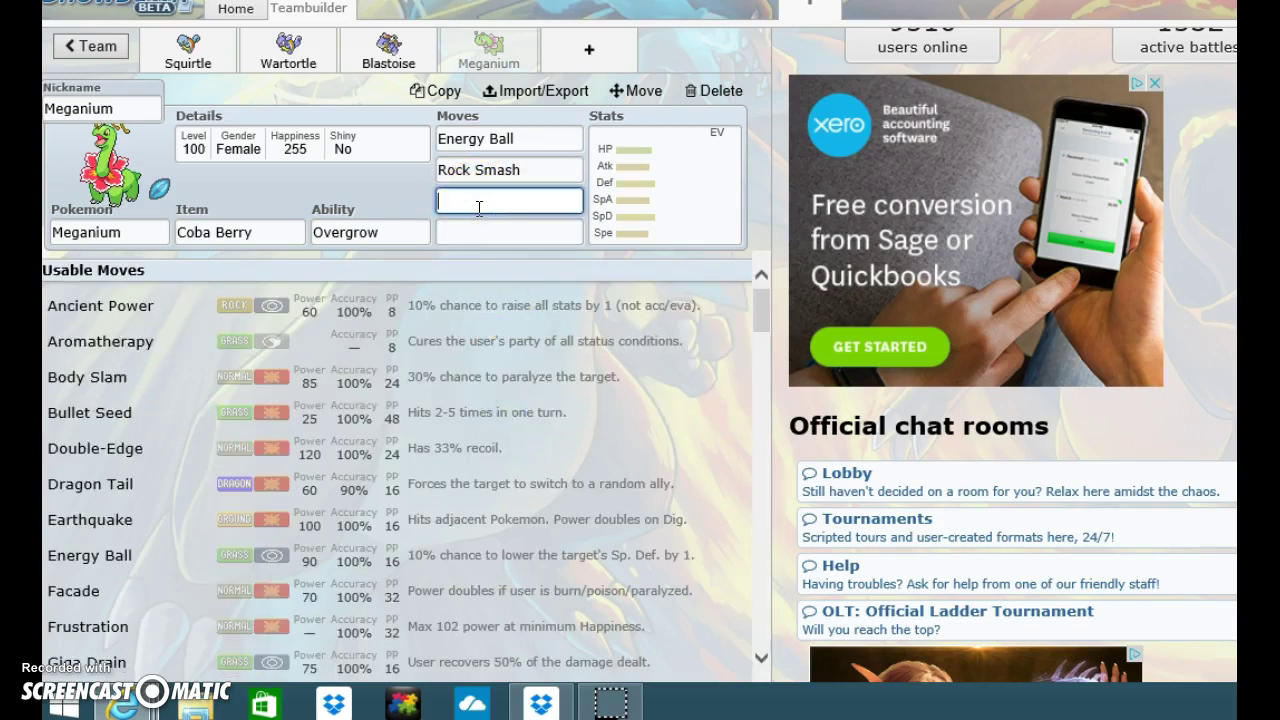
type("elec")
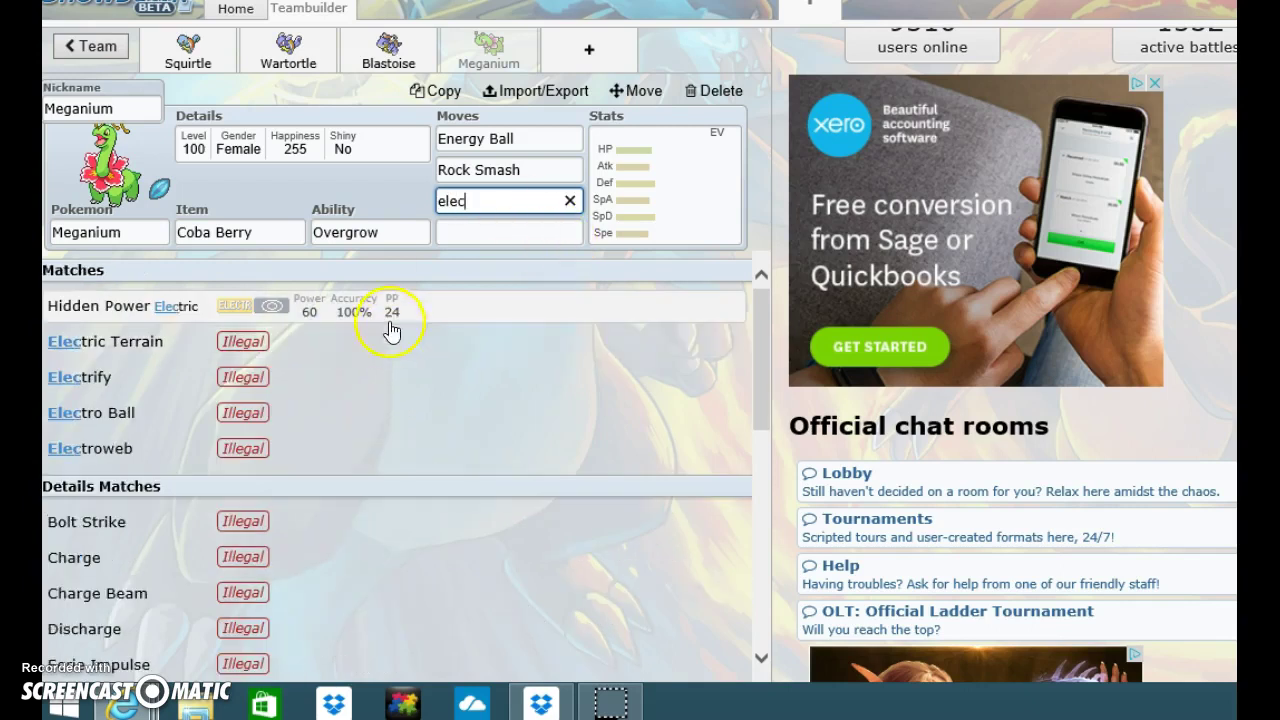
left_click(634, 318)
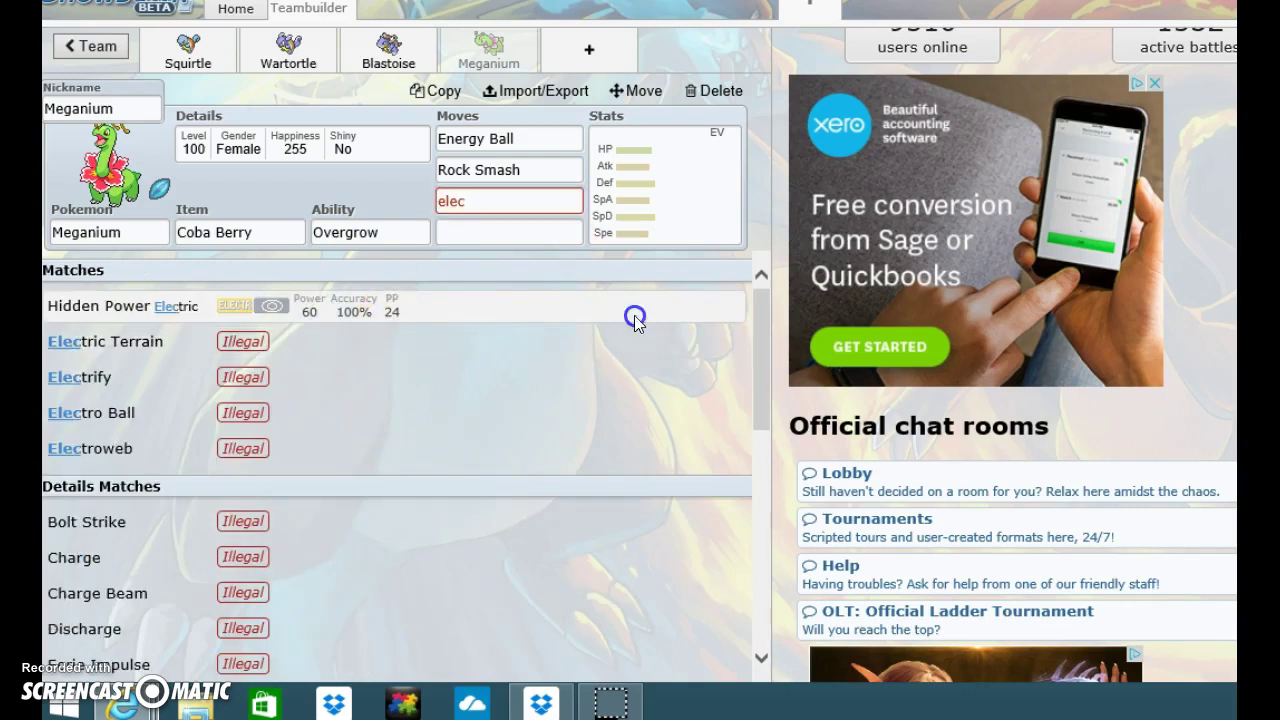
left_click(508, 234)
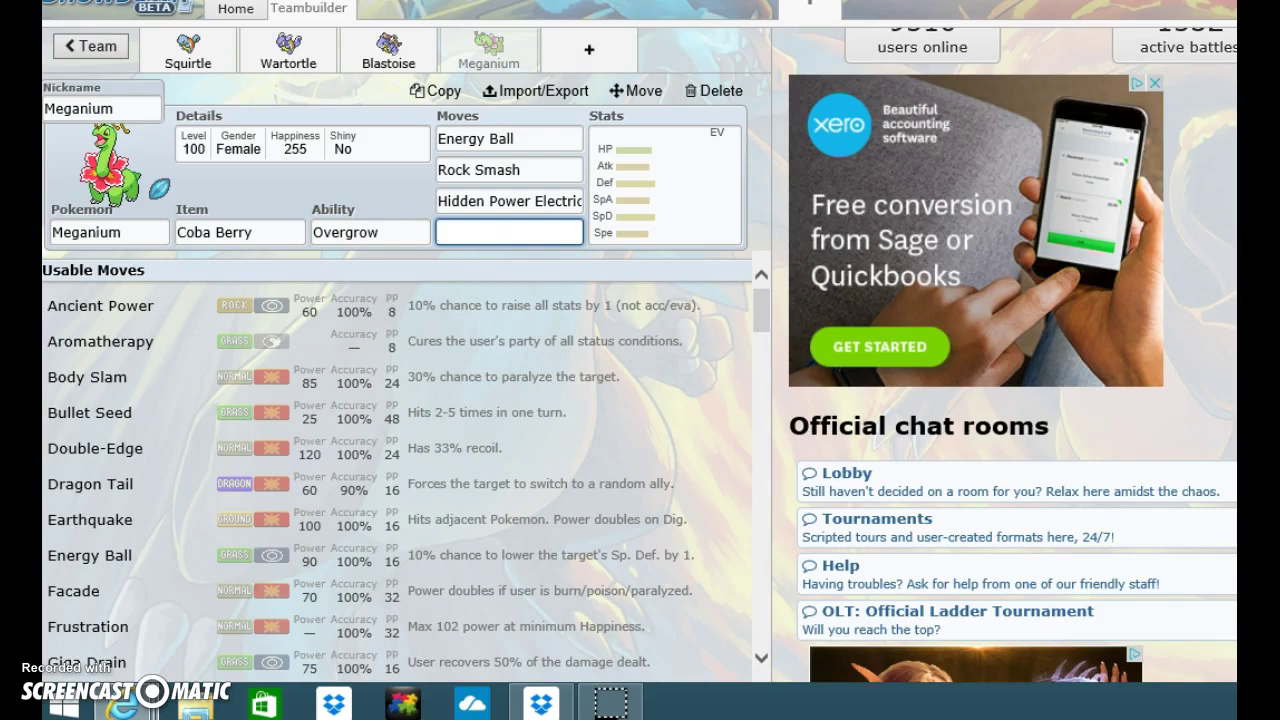
- In a new tab, search Bing for 'pokemon types chart' and open Pokémon Database's result
key("ctrl+t")
left_click(596, 156)
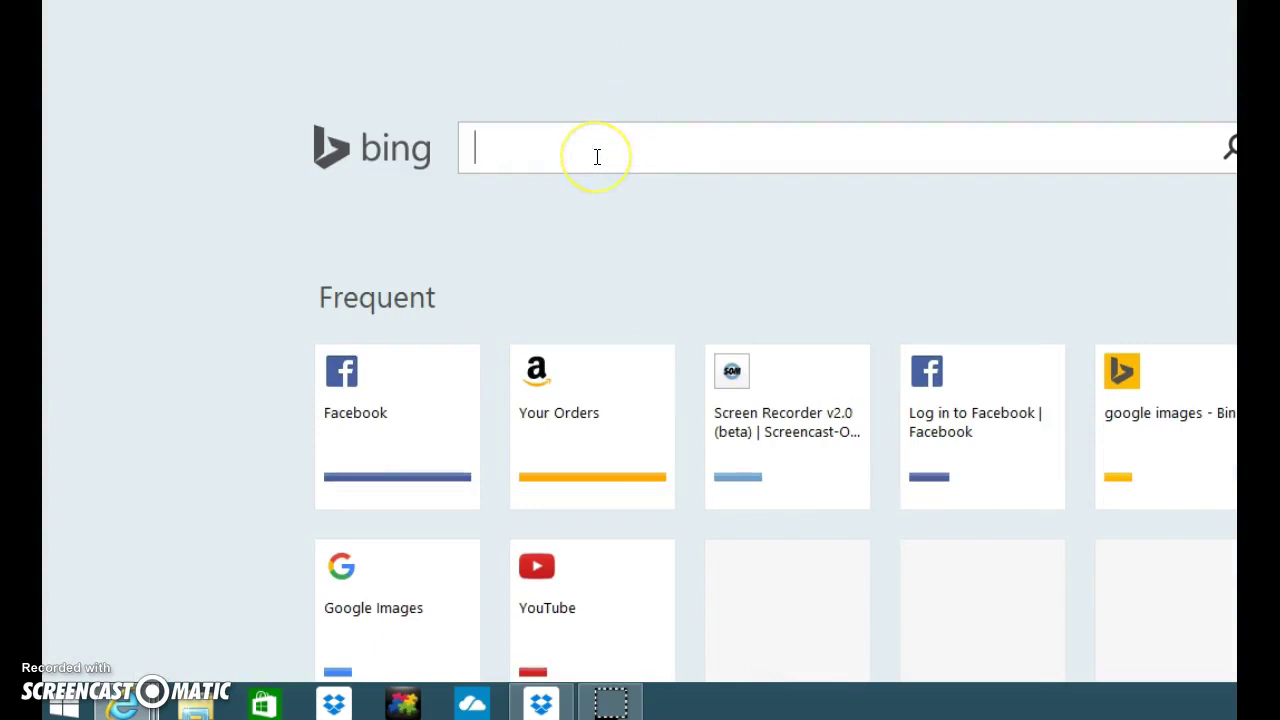
type("pokemon")
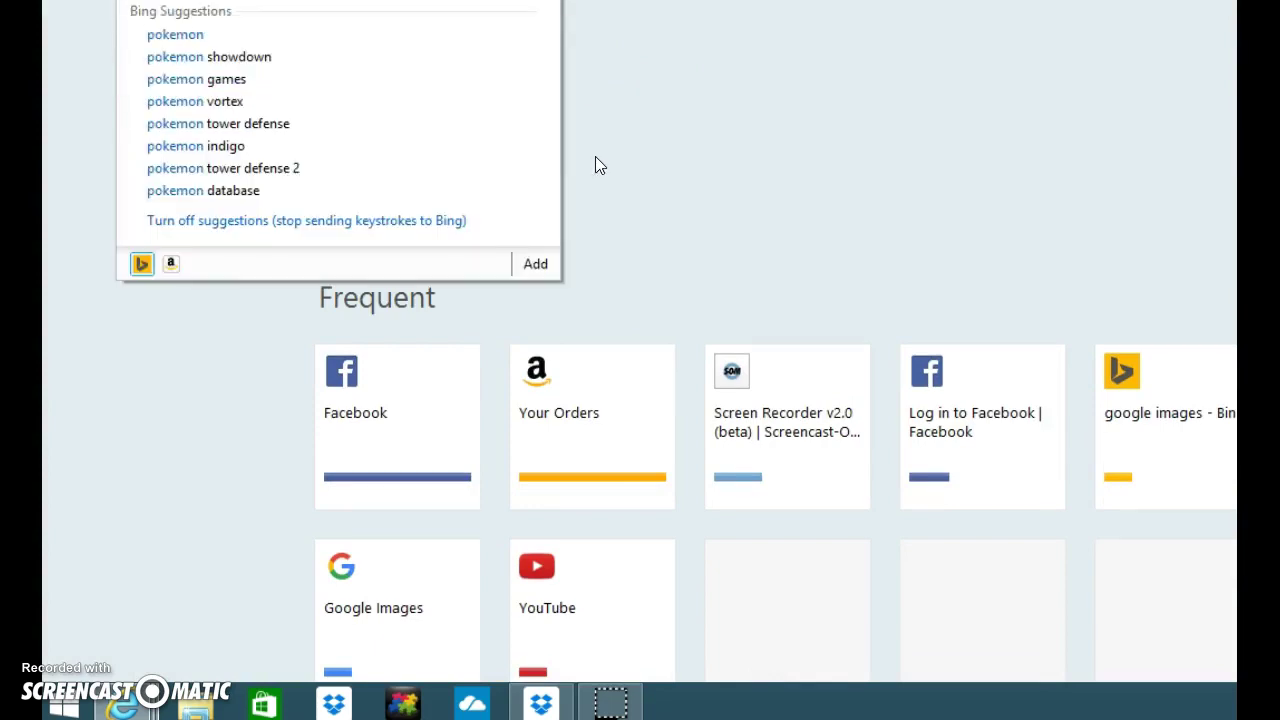
type(" types")
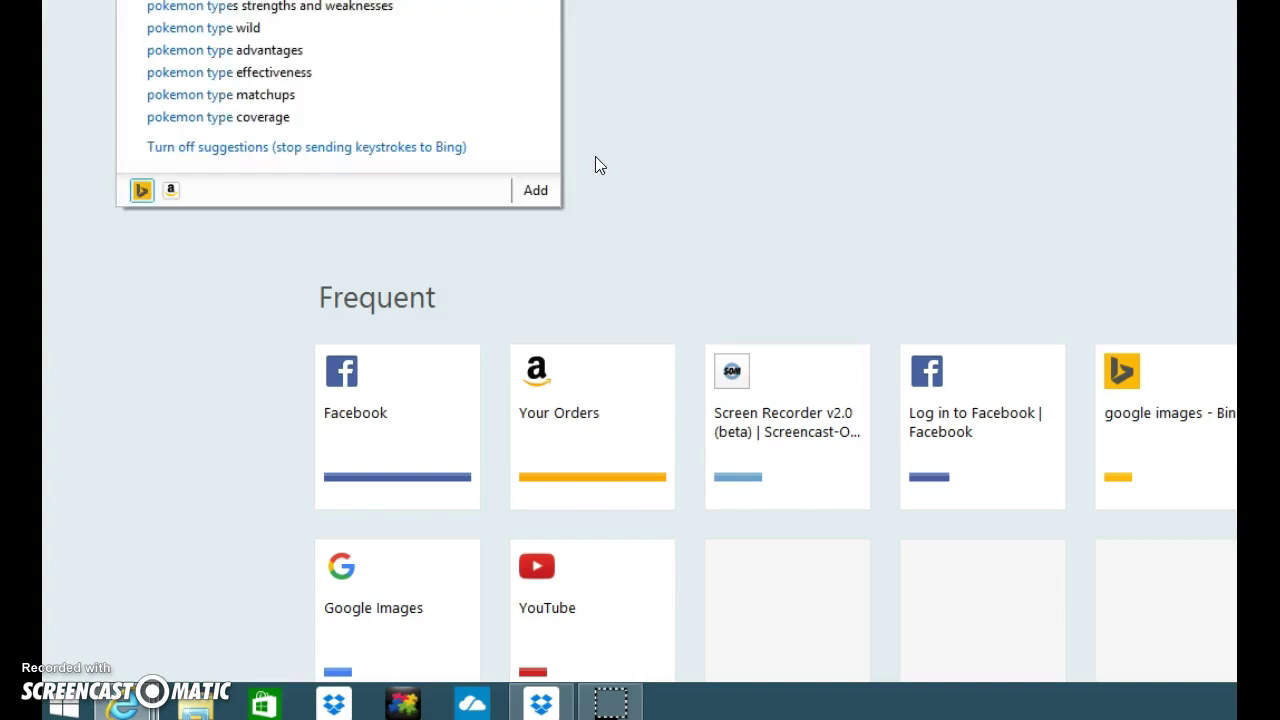
type(" chart")
key("Return")
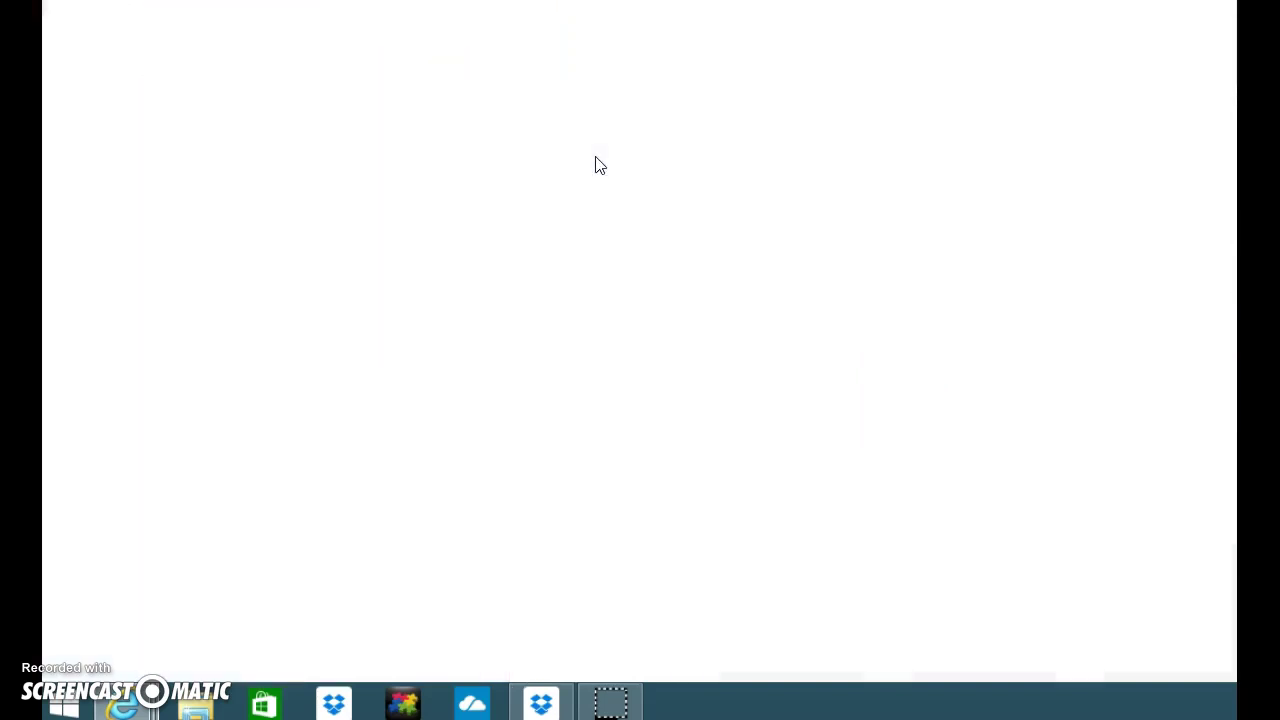
left_click(526, 176)
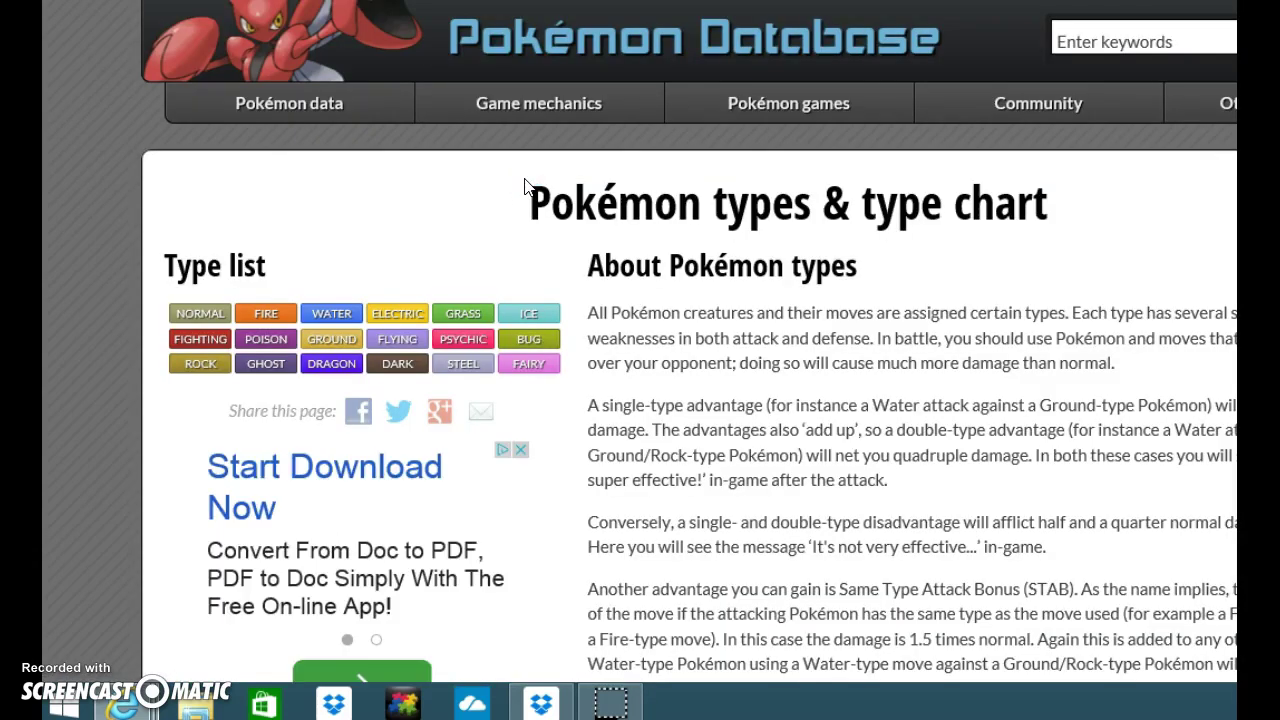
- Read the type chart's Grass column to find which attack types are super-effective against Grass
scroll(527, 185, "down", 3)
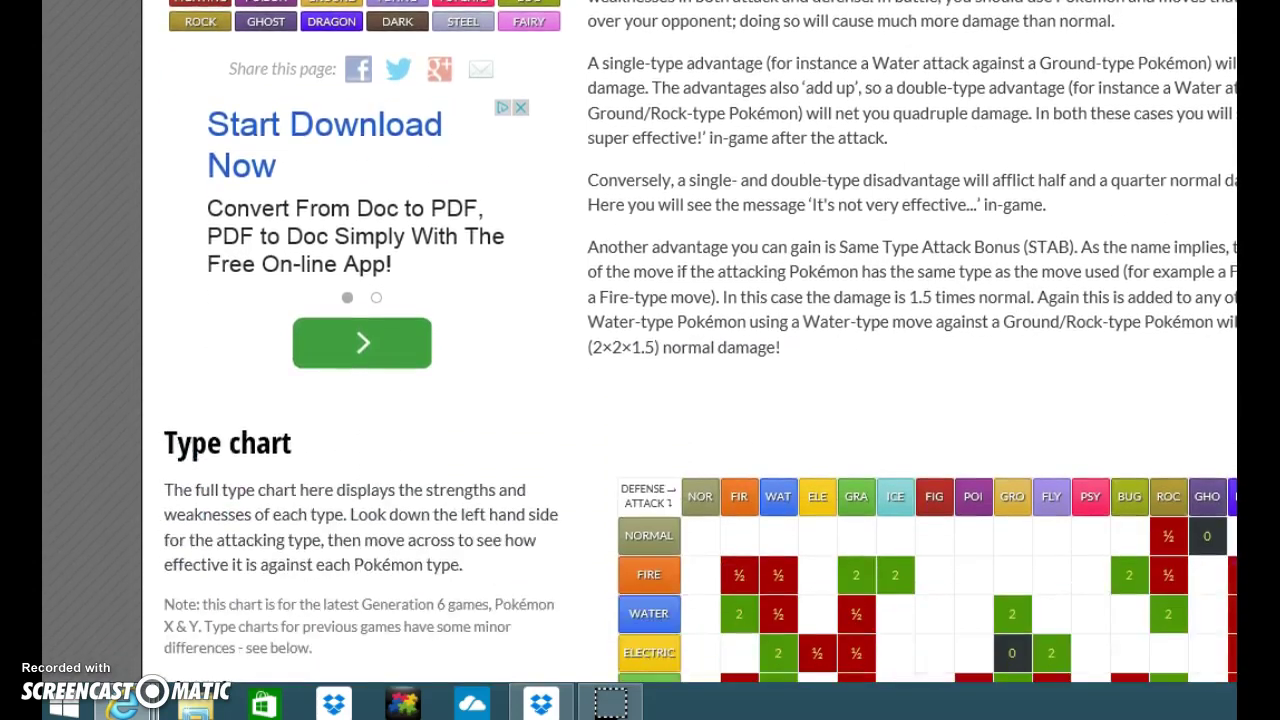
scroll(640, 380, "down", 4)
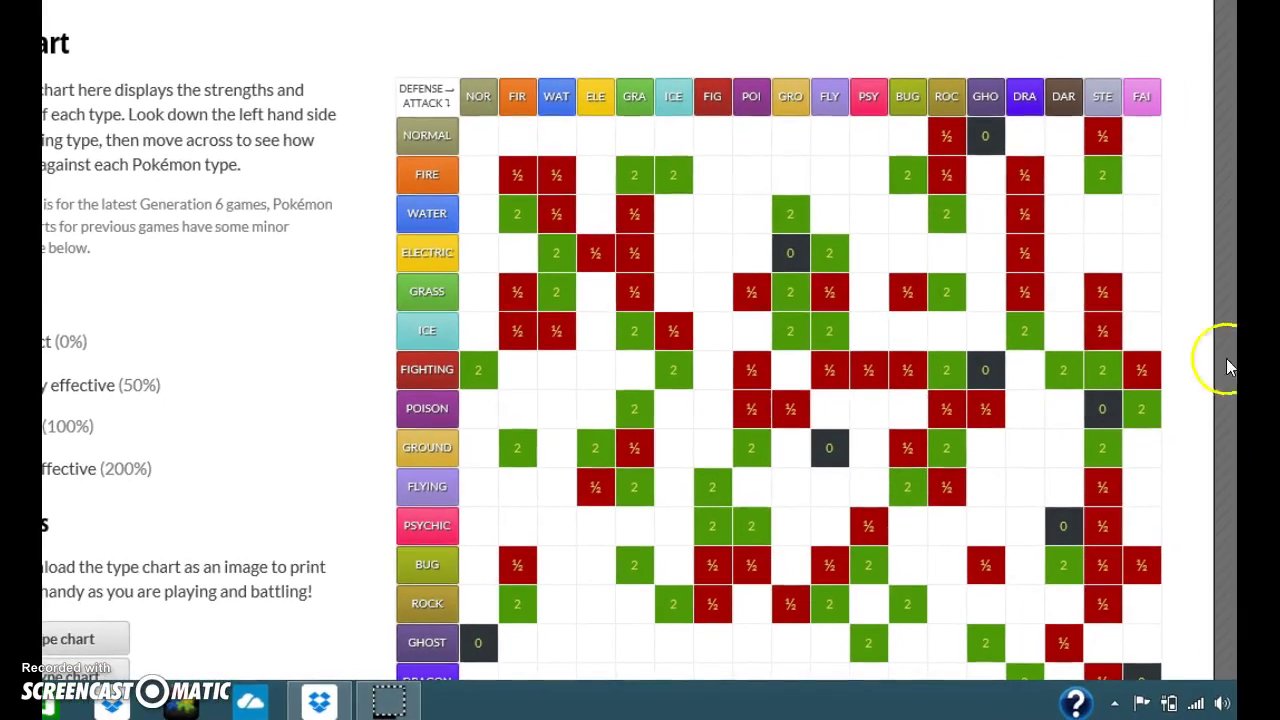
left_click(1054, 370)
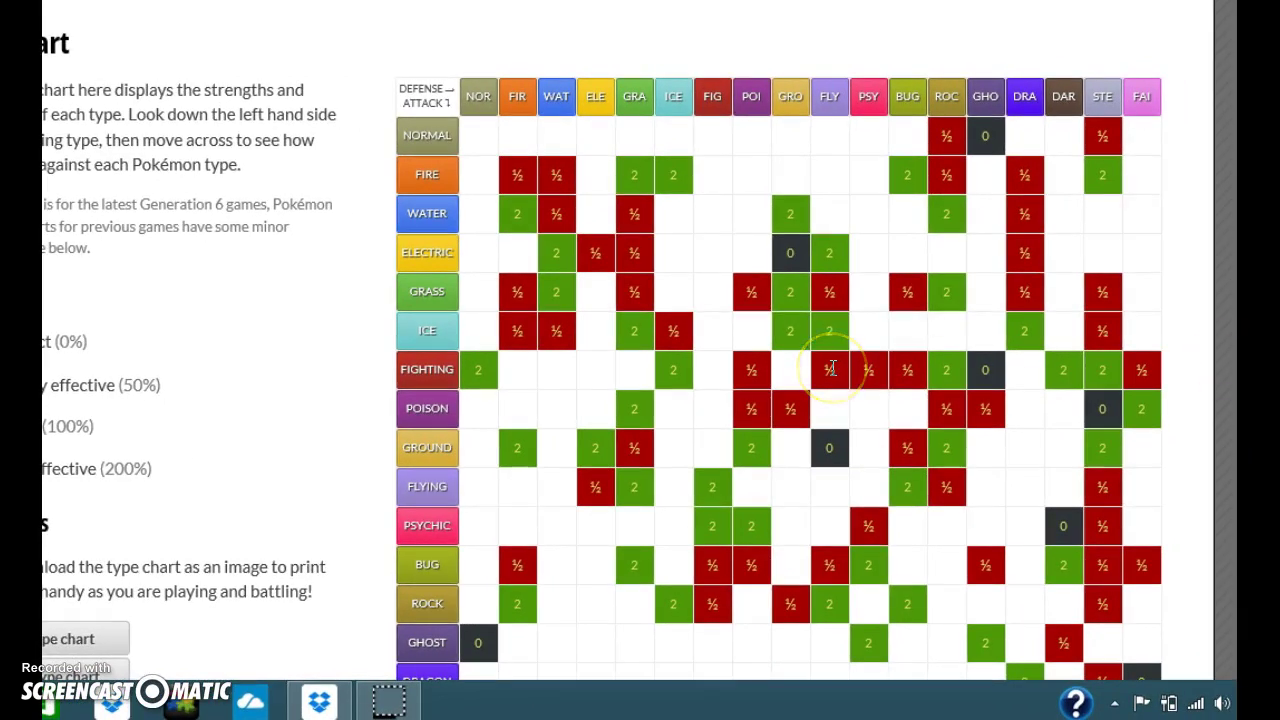
mouse_move(832, 369)
mouse_move(635, 174)
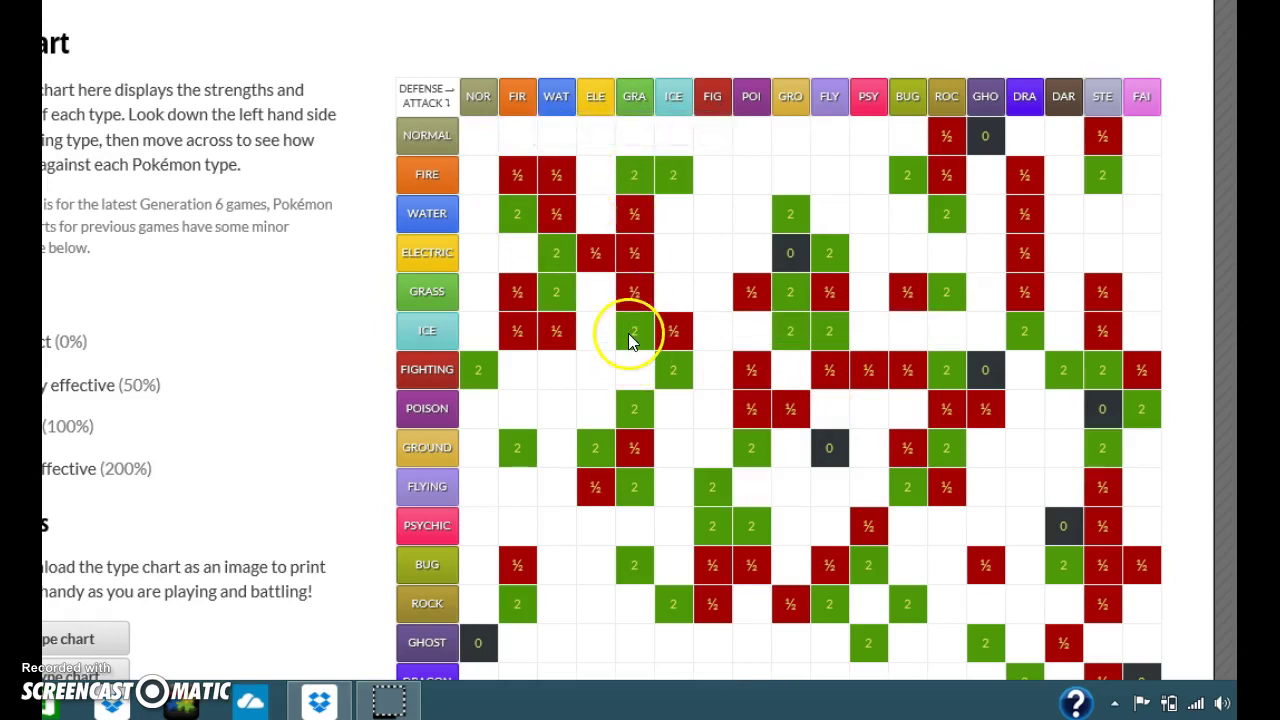
mouse_move(629, 334)
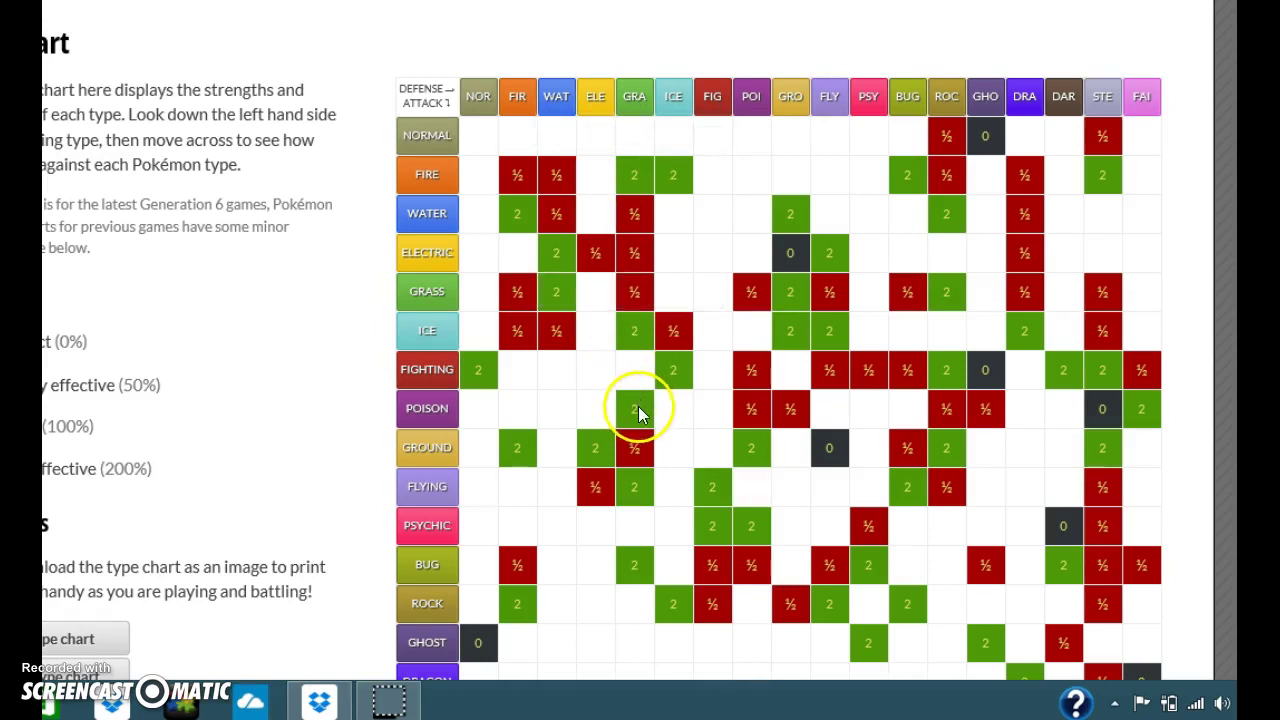
mouse_move(638, 405)
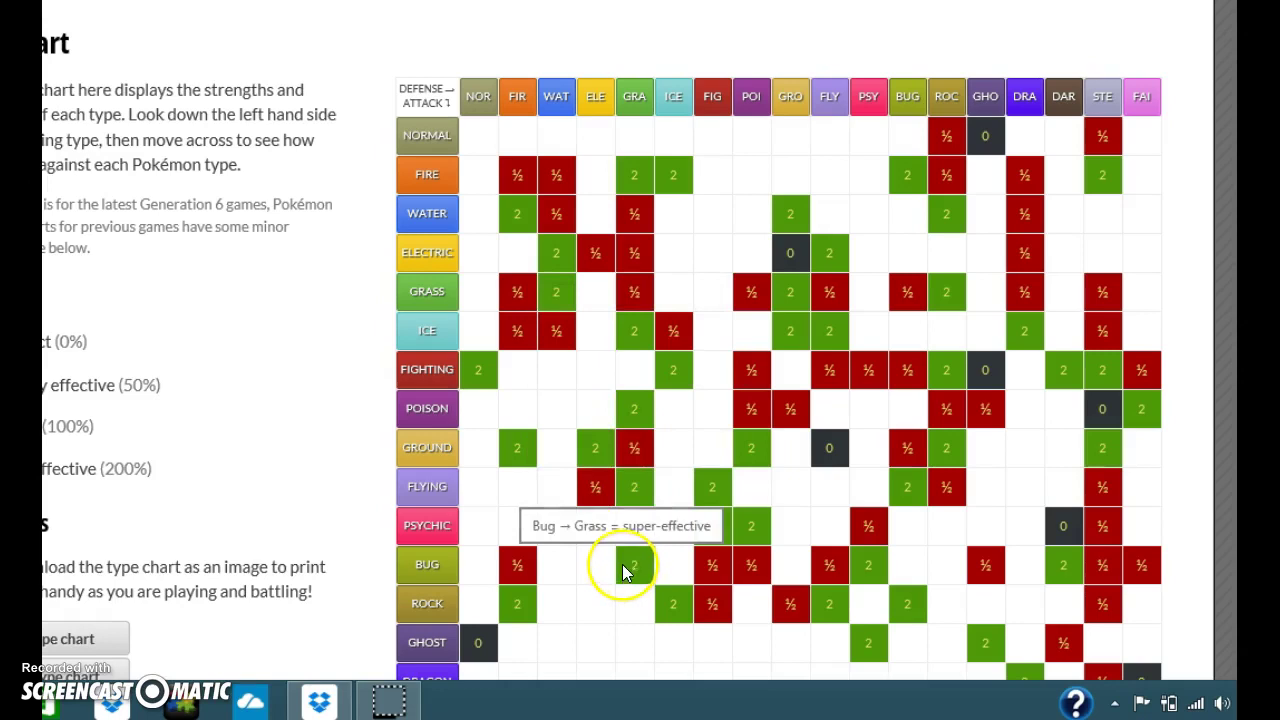
mouse_move(634, 487)
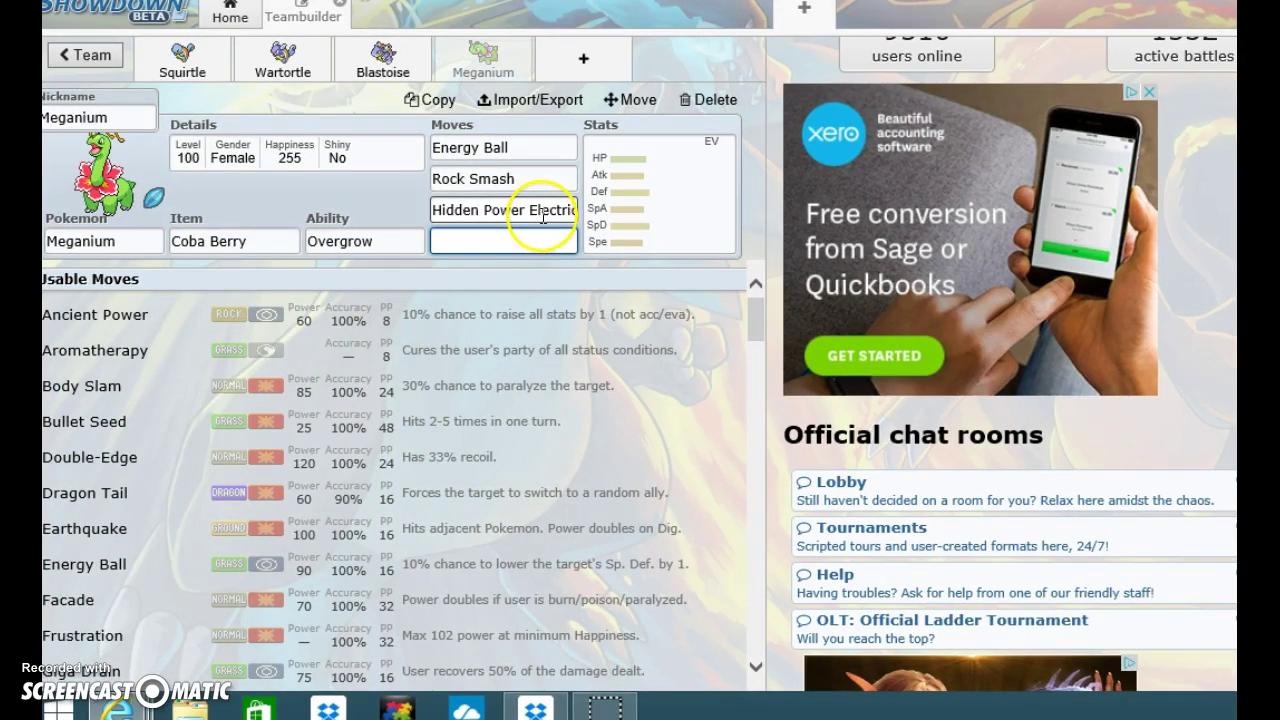
- Try Hidden Power Water and Brick Break as move 2, then restore Rock Smash
double_click(530, 186)
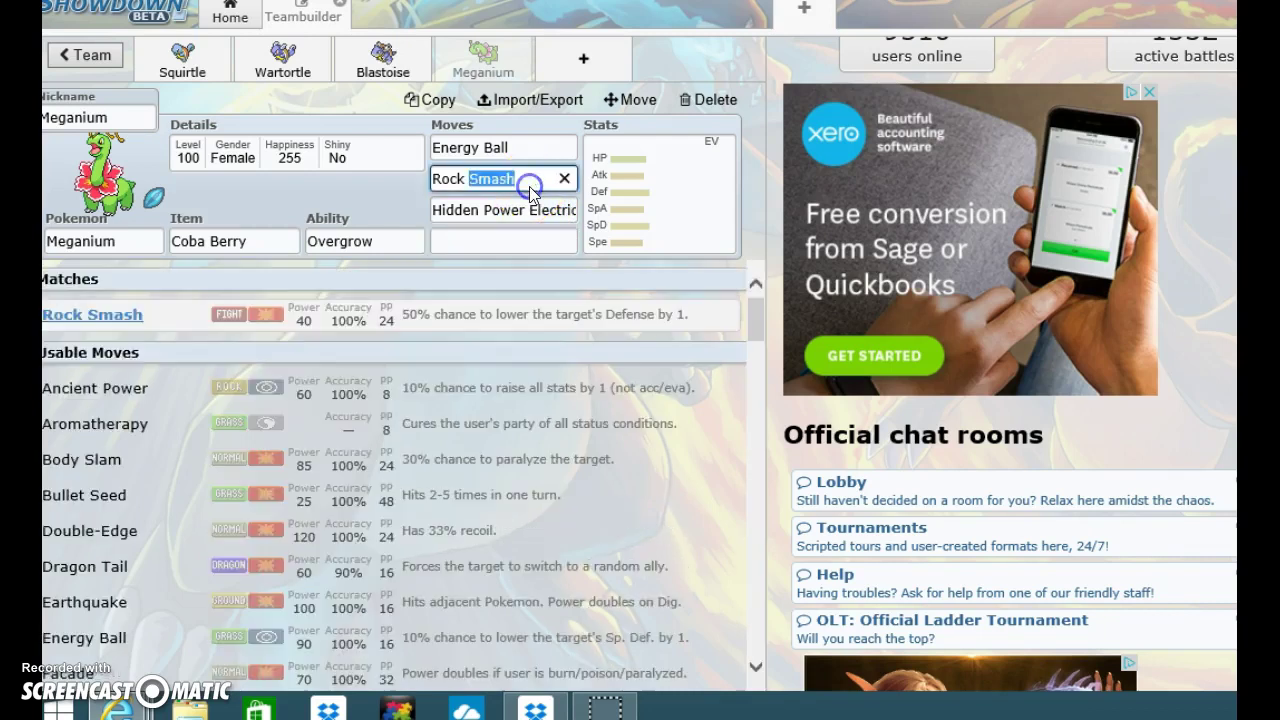
key("BackSpace")
key("BackSpace")
key("BackSpace")
key("BackSpace")
key("BackSpace")
key("BackSpace")
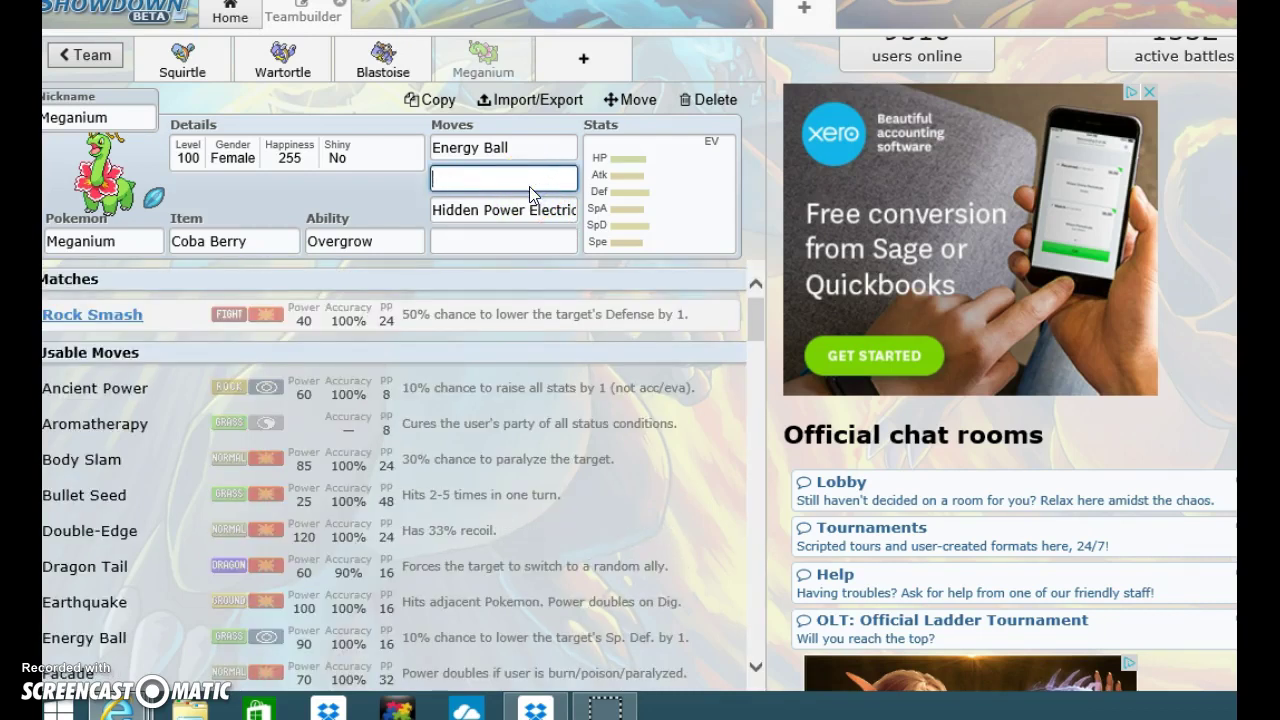
type("water")
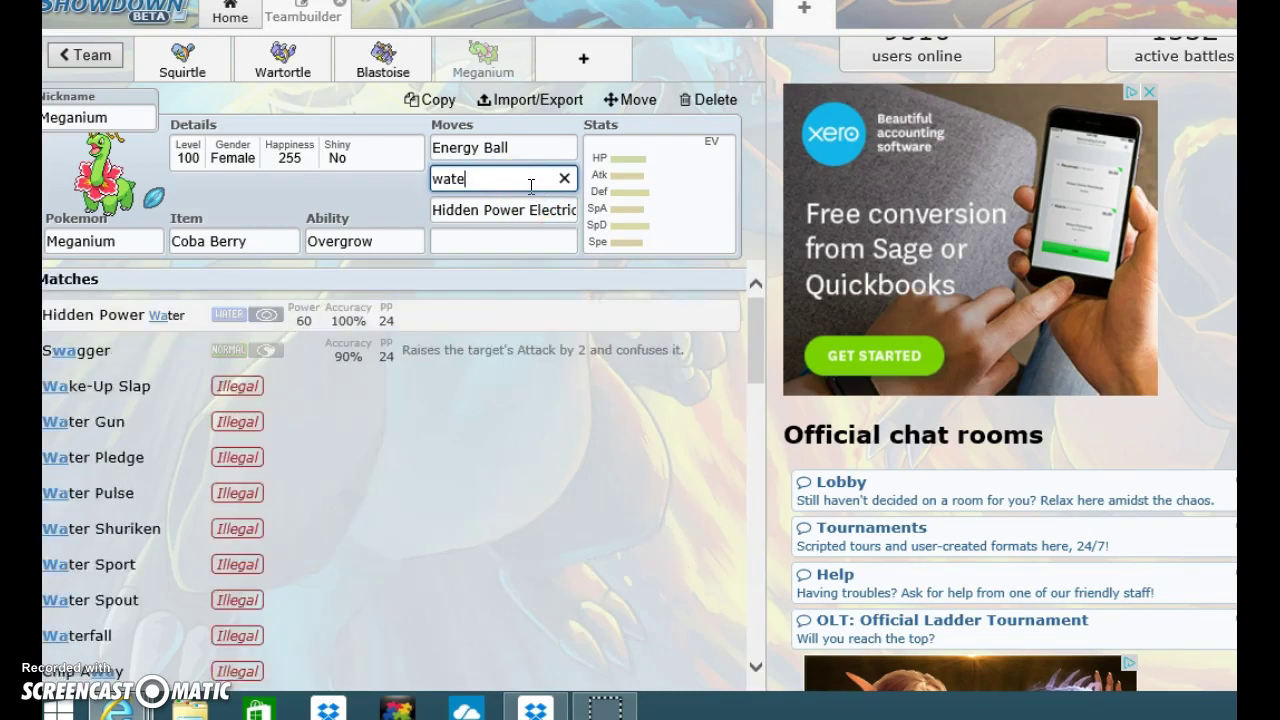
left_click(298, 318)
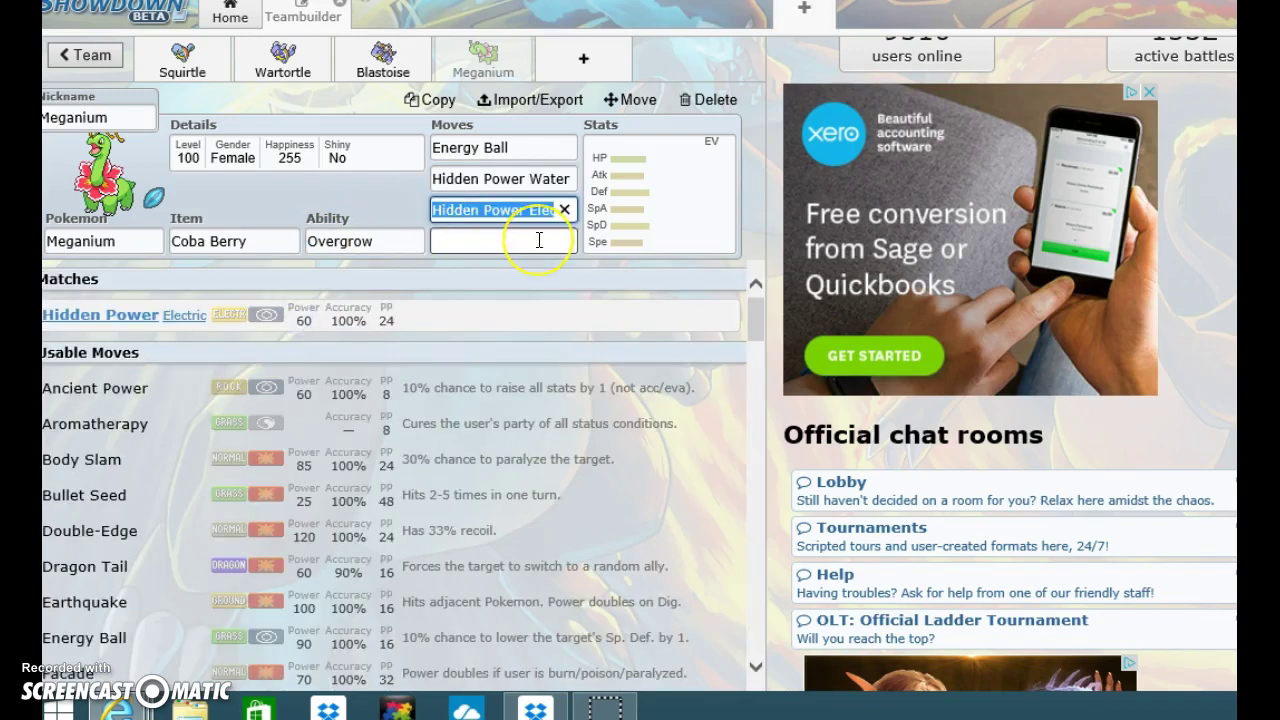
left_click(562, 178)
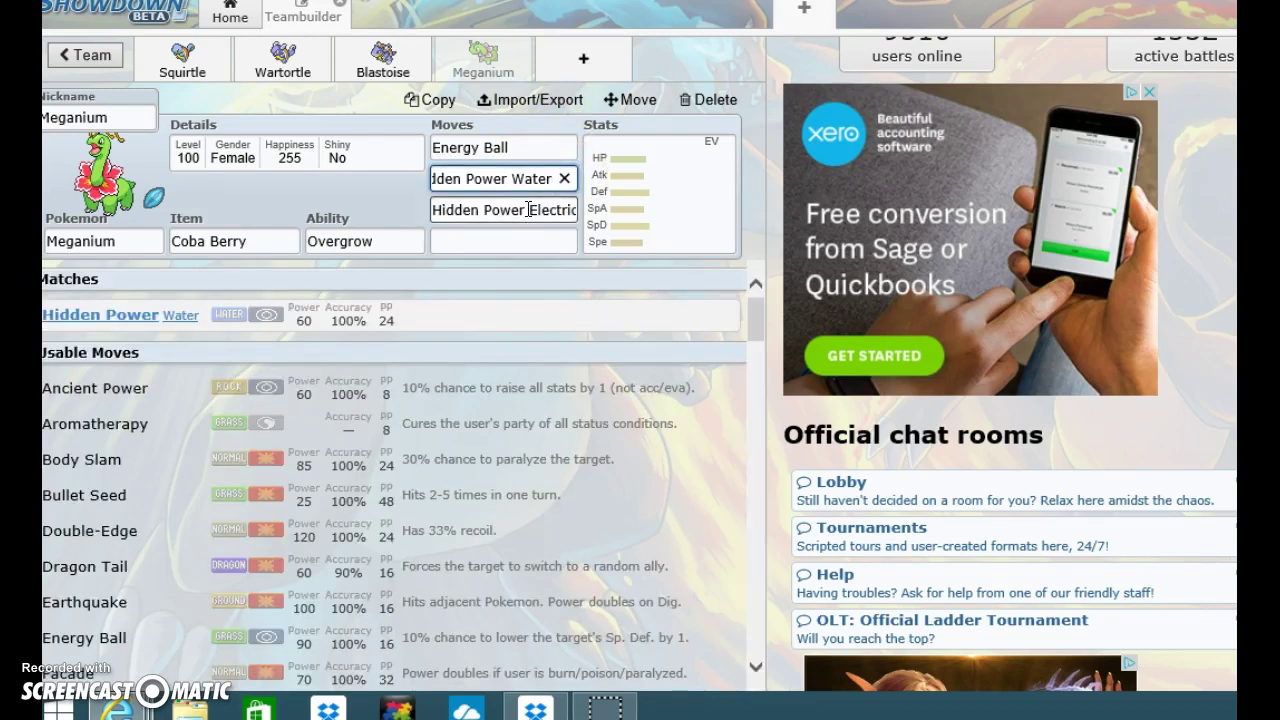
key("BackSpace")
key("BackSpace")
key("BackSpace")
key("BackSpace")
key("BackSpace")
key("BackSpace")
key("BackSpace")
key("BackSpace")
key("BackSpace")
key("BackSpace")
key("BackSpace")
key("BackSpace")
key("BackSpace")
key("BackSpace")
key("BackSpace")
key("BackSpace")
key("BackSpace")
key("BackSpace")
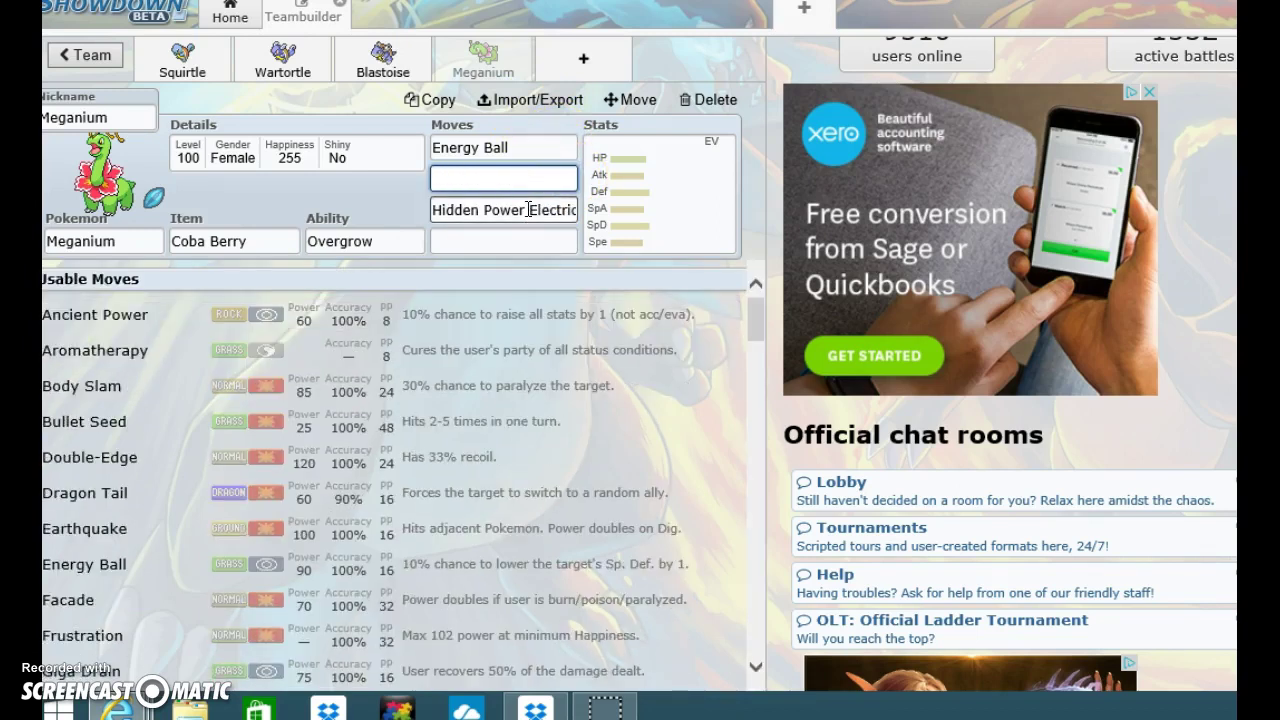
type("brick")
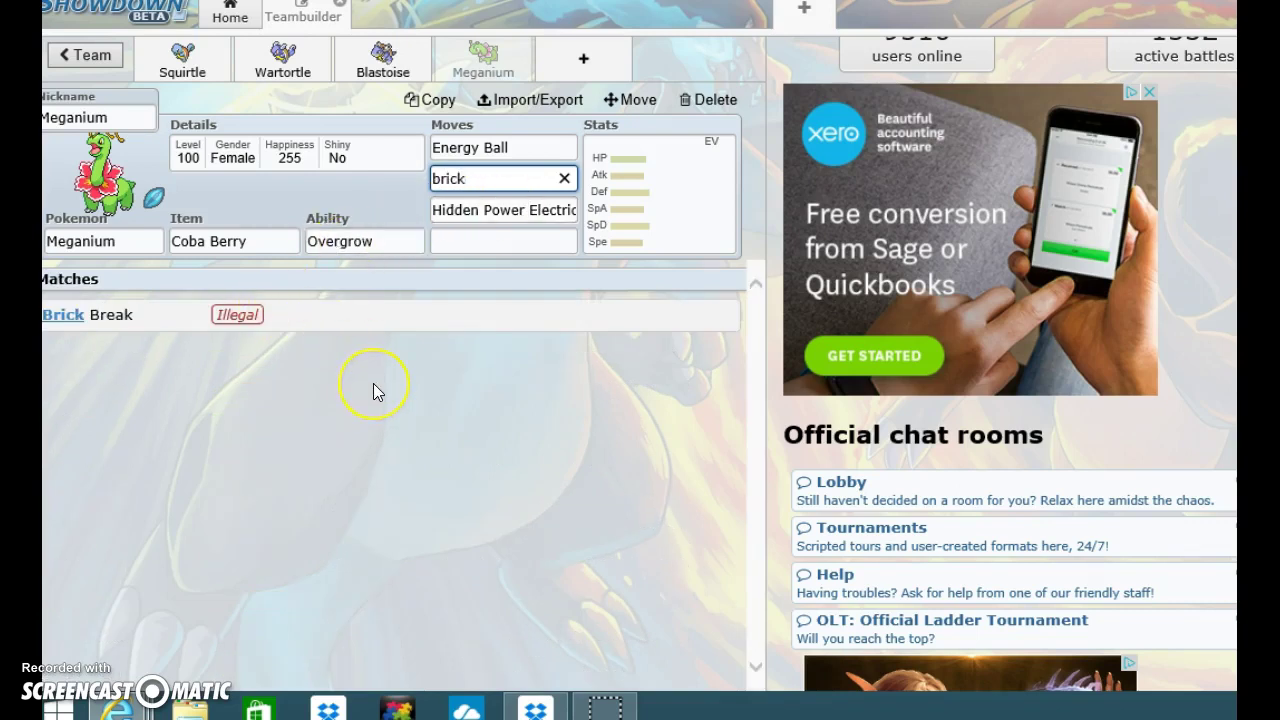
key("BackSpace")
key("BackSpace")
key("BackSpace")
key("BackSpace")
key("BackSpace")
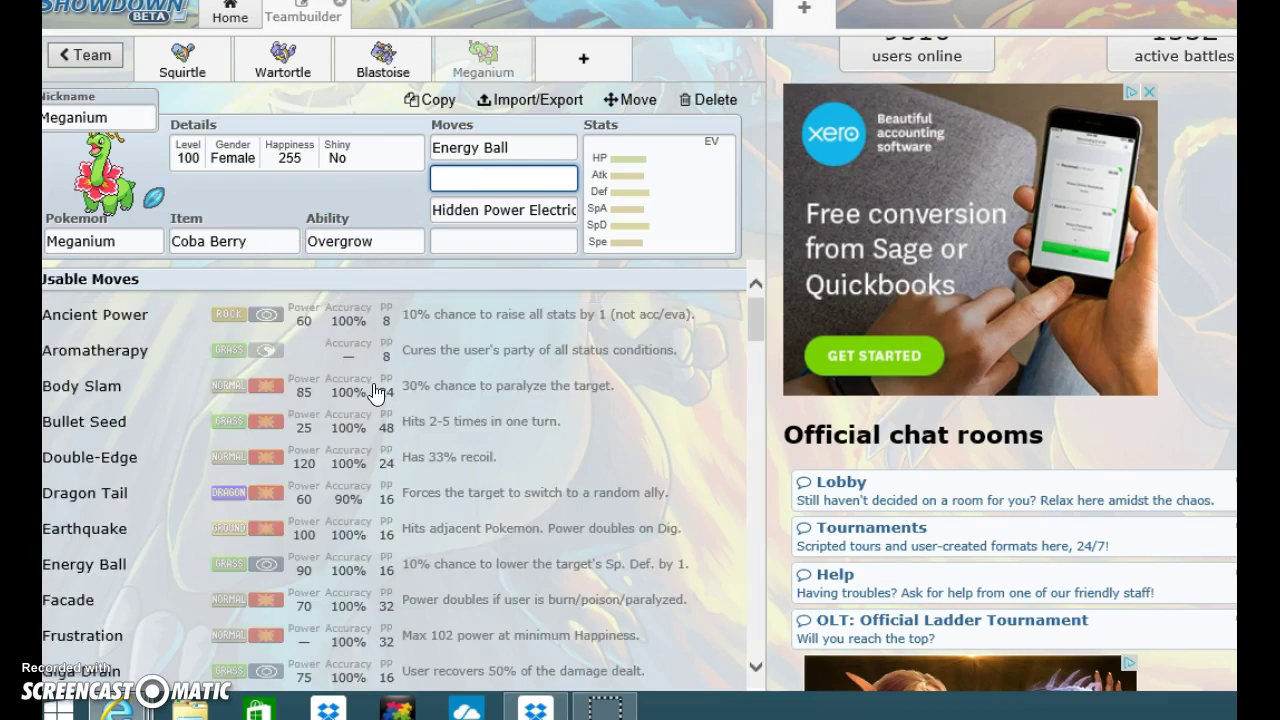
type("ro")
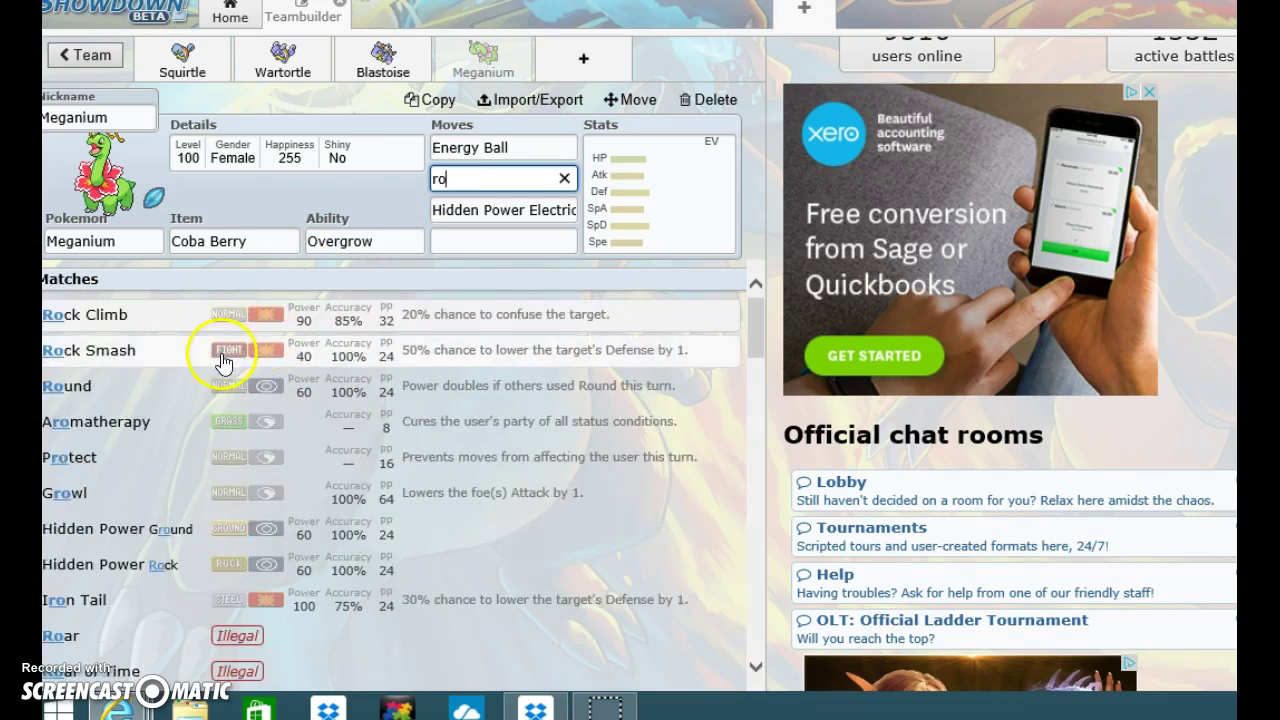
left_click(224, 353)
- Search 'grass' and set Leaf Storm as Meganium's fourth move
left_click(478, 240)
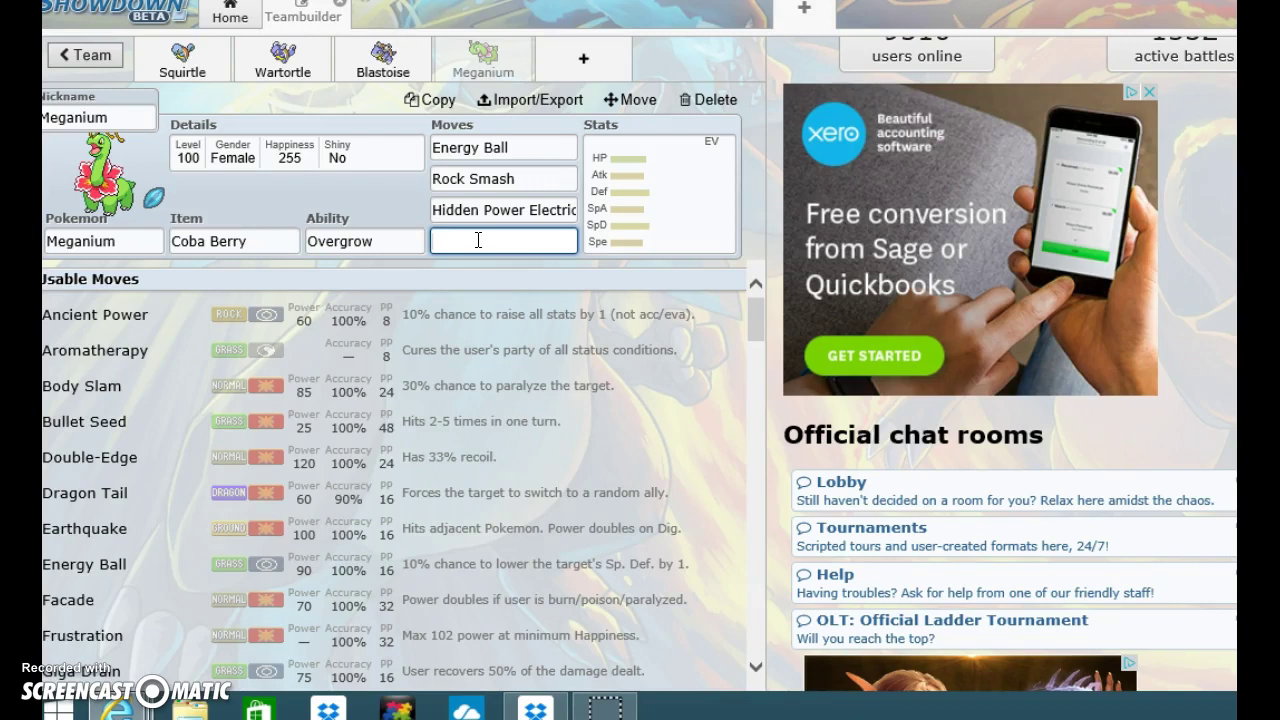
type("grass")
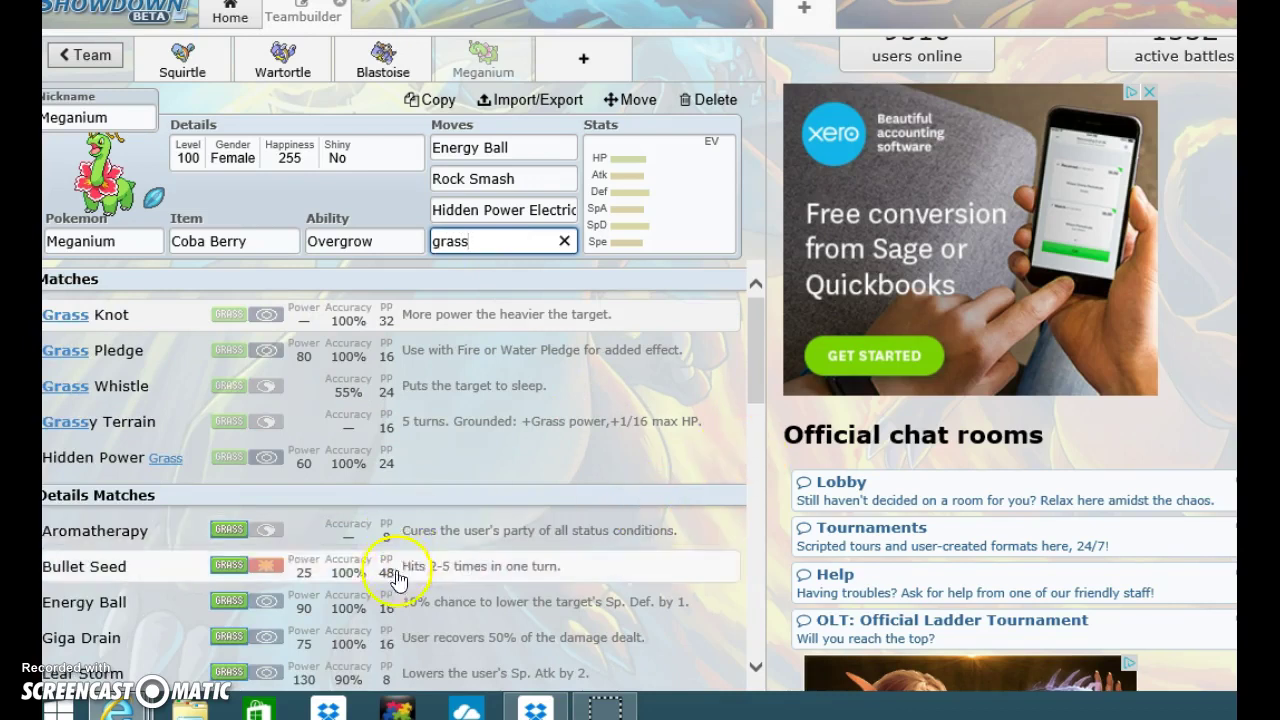
left_click(507, 680)
left_click(366, 393)
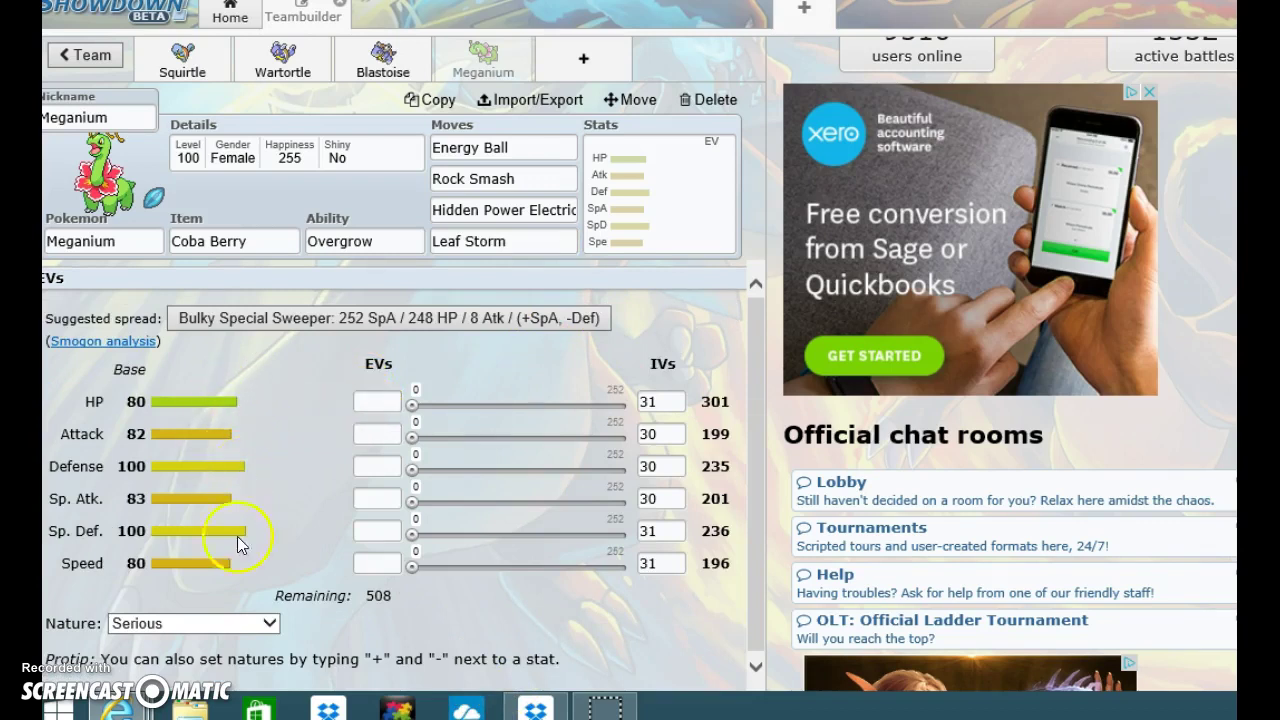
- Spread Meganium's EVs as 252 Speed, 112 HP, 112 Attack and 32 Sp. Atk
left_click_drag(411, 567, 773, 578)
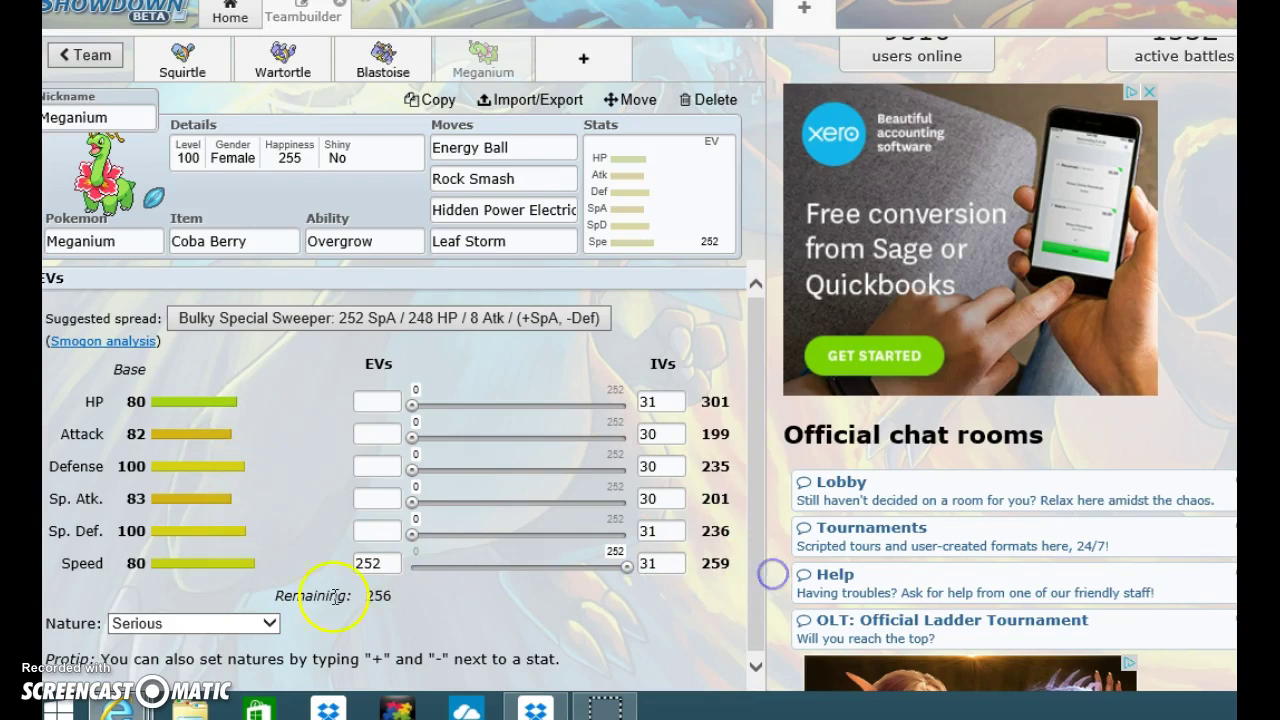
left_click_drag(413, 405, 509, 414)
left_click_drag(412, 437, 510, 440)
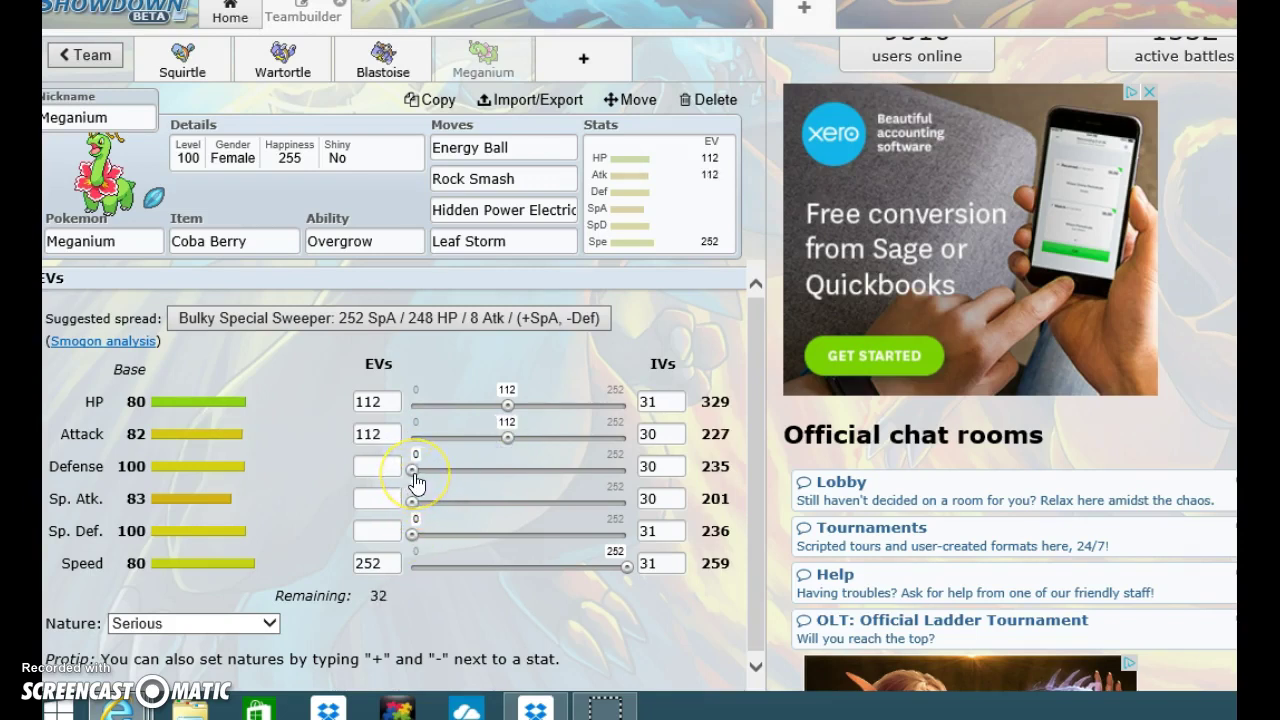
left_click_drag(413, 503, 618, 515)
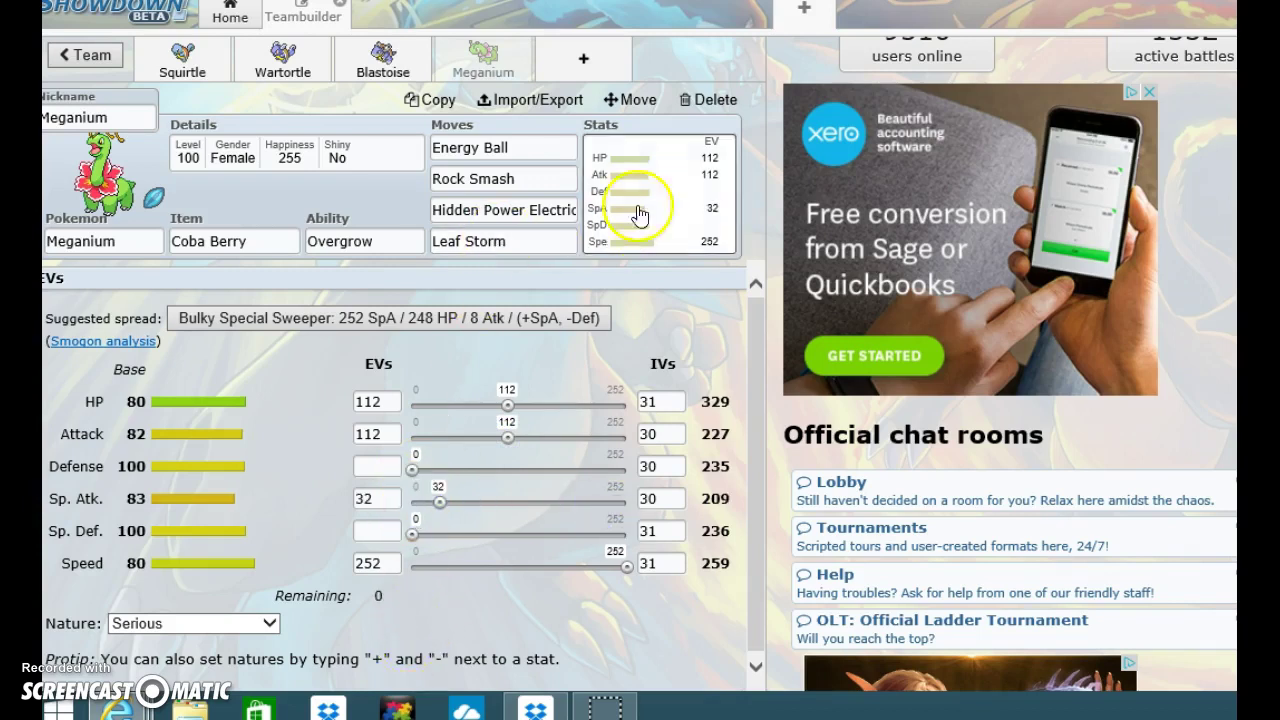
- Add a fifth team slot, search 'mis' and choose Mismagius
left_click(586, 60)
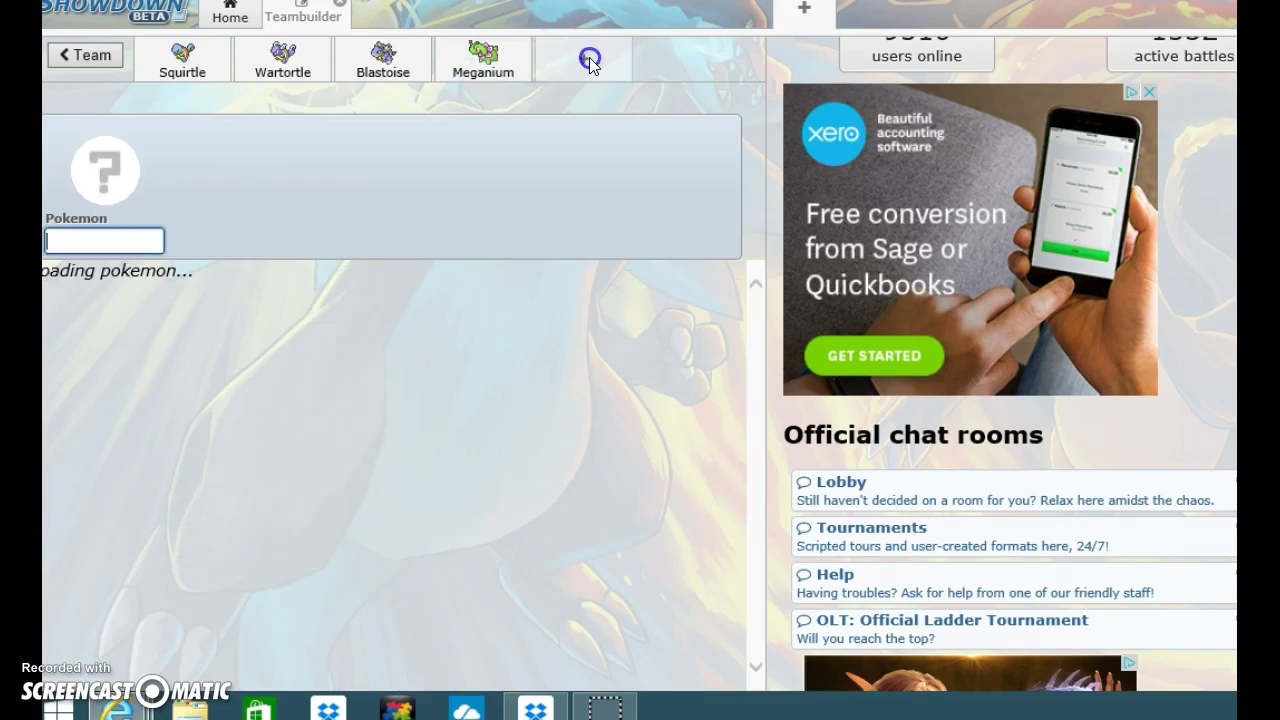
left_click(133, 236)
type("mis")
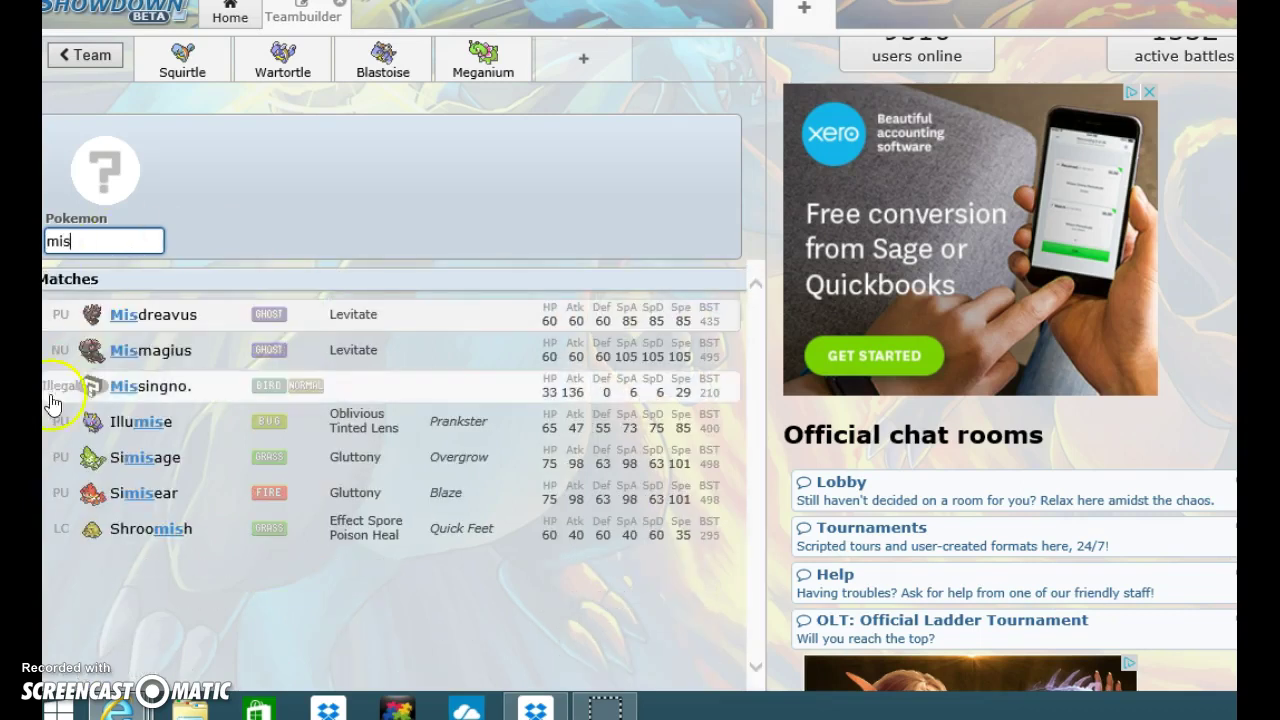
left_click(200, 352)
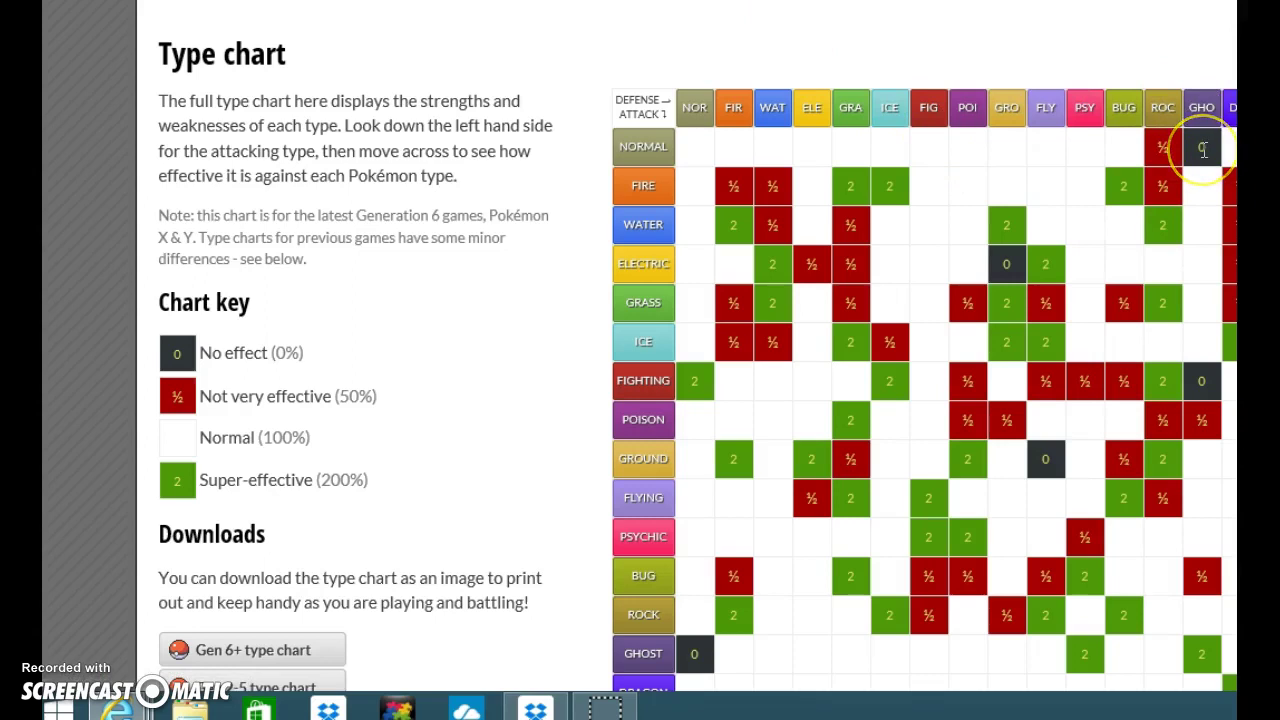
- Read the type chart's Ghost column to see how each attacking type fares against Ghost
mouse_move(1203, 148)
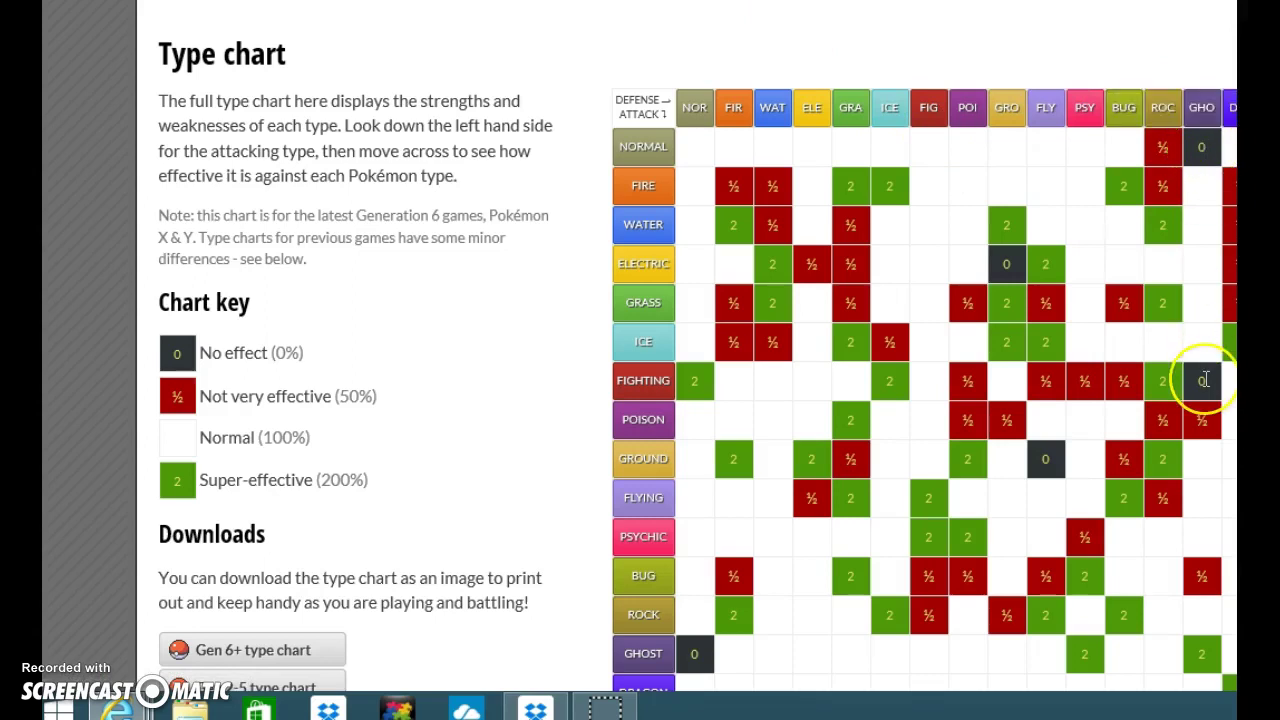
mouse_move(1205, 380)
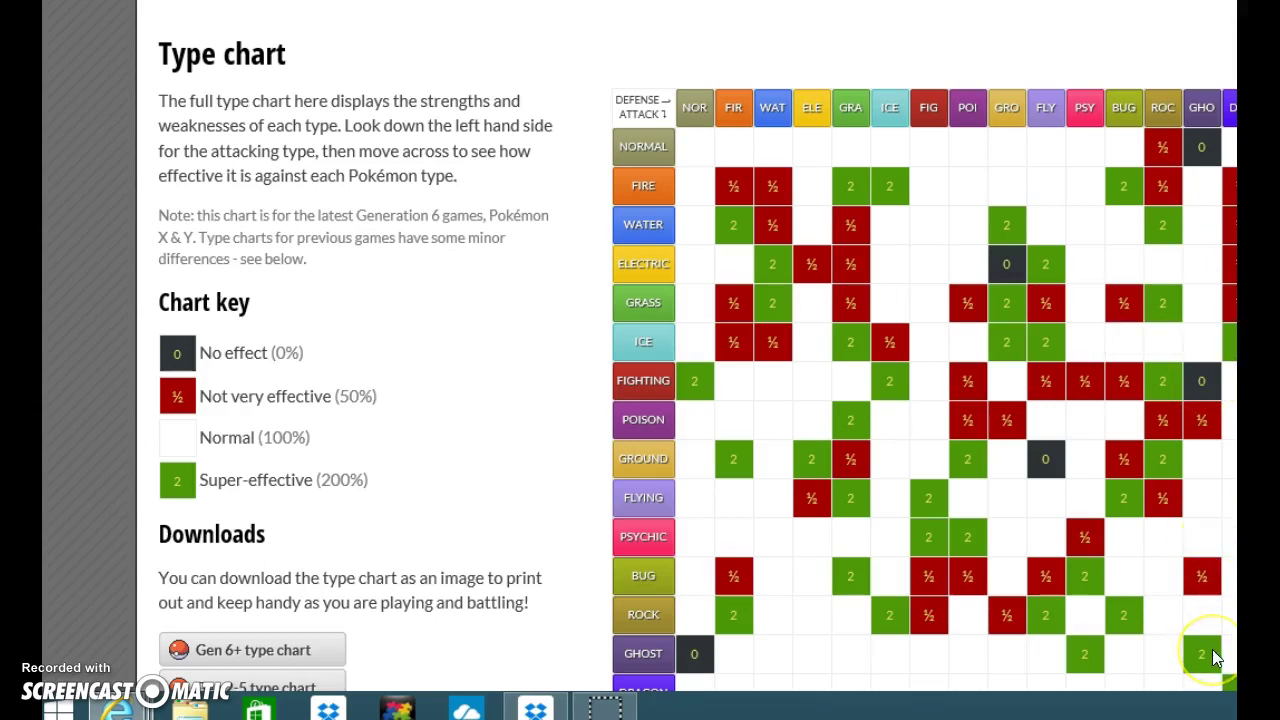
mouse_move(1213, 652)
scroll(1212, 649, "down", 2)
scroll(1212, 649, "down", 1)
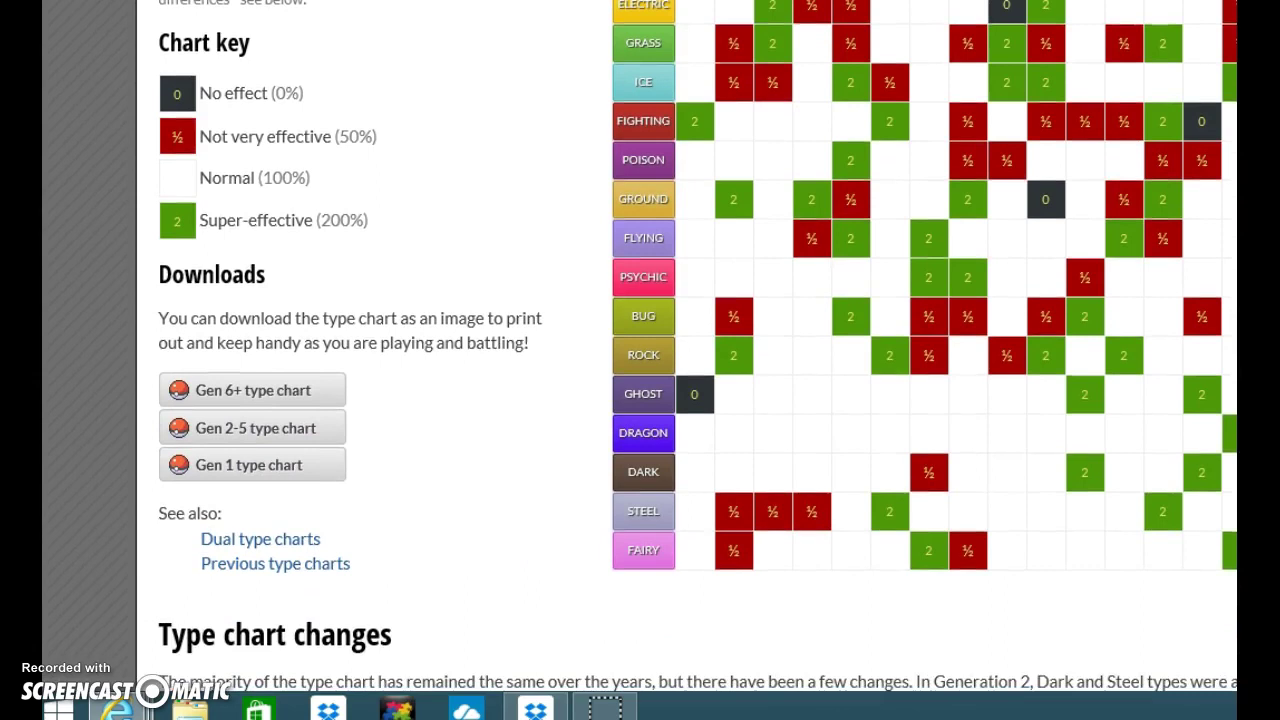
mouse_move(1210, 470)
scroll(1128, 129, "up", 2)
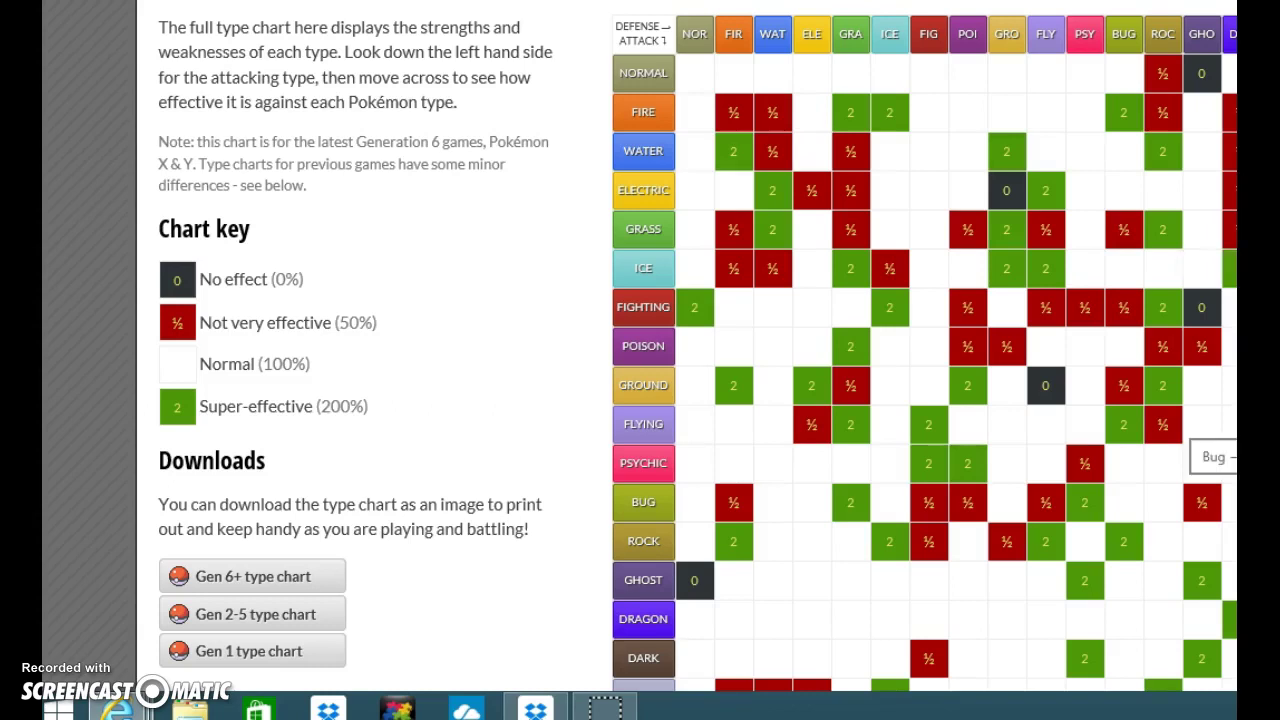
scroll(700, 350, "down", 5)
scroll(700, 350, "up", 2)
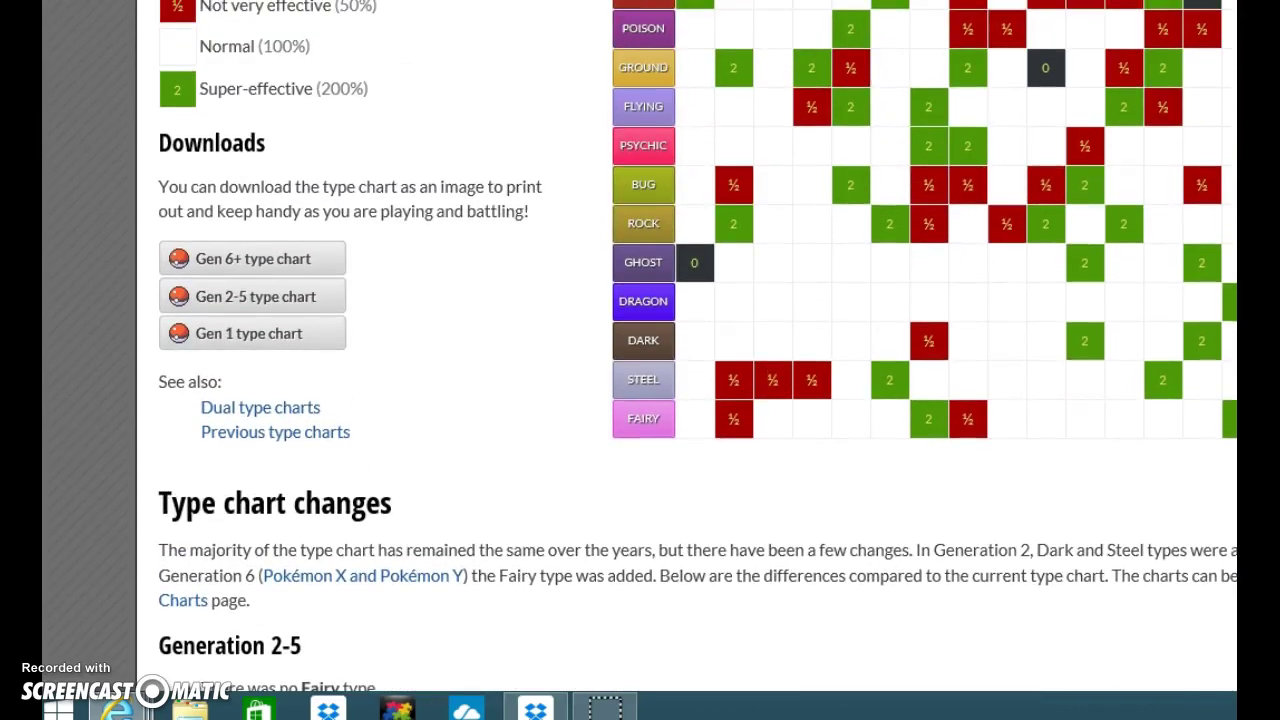
scroll(700, 350, "up", 1)
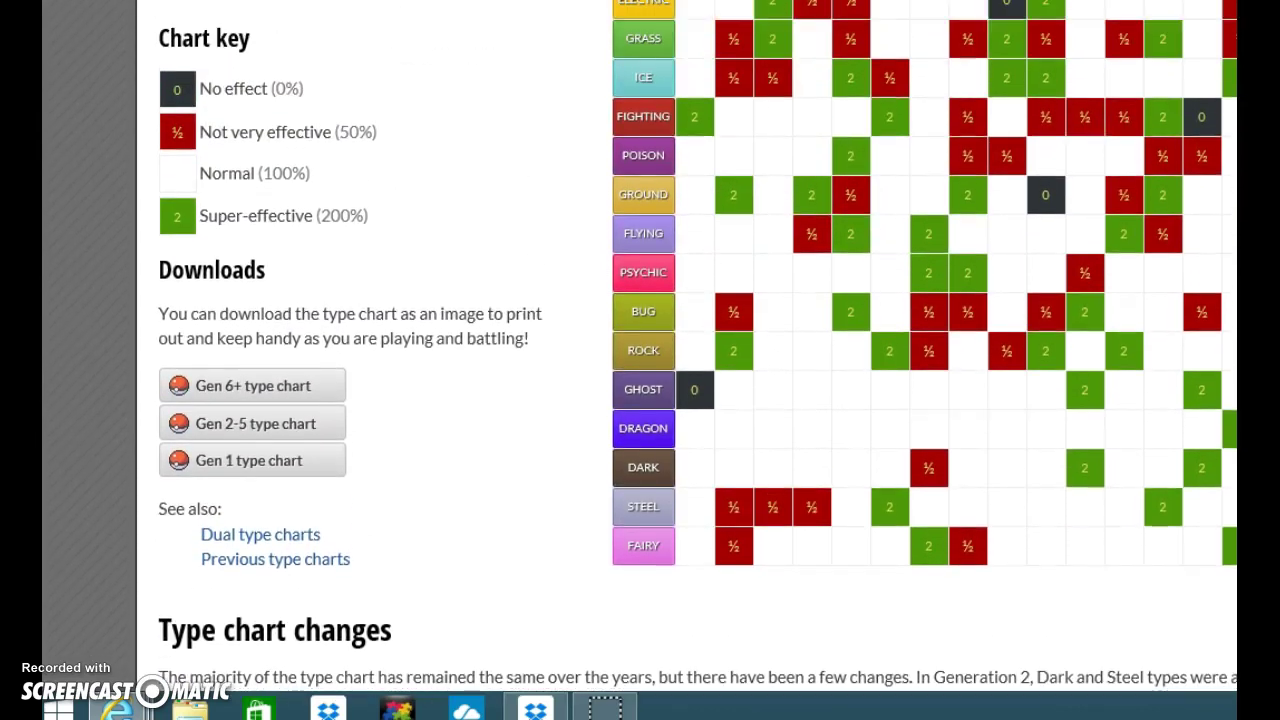
left_click(725, 245)
mouse_move(725, 245)
left_click(887, 56)
- Give Mismagius a Colbur Berry as its held item and keep Levitate as its ability
key("ctrl+Tab")
left_click(285, 241)
type("ghost")
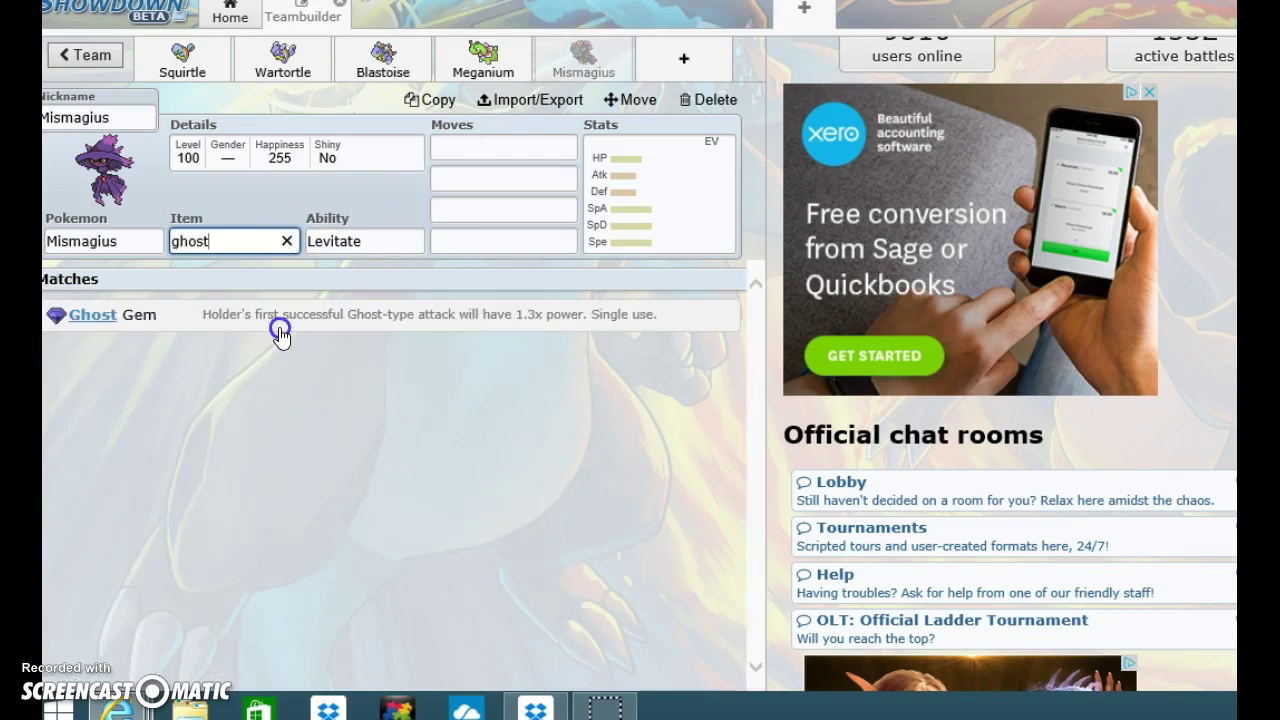
key("BackSpace")
key("BackSpace")
key("BackSpace")
key("BackSpace")
key("BackSpace")
type("berry")
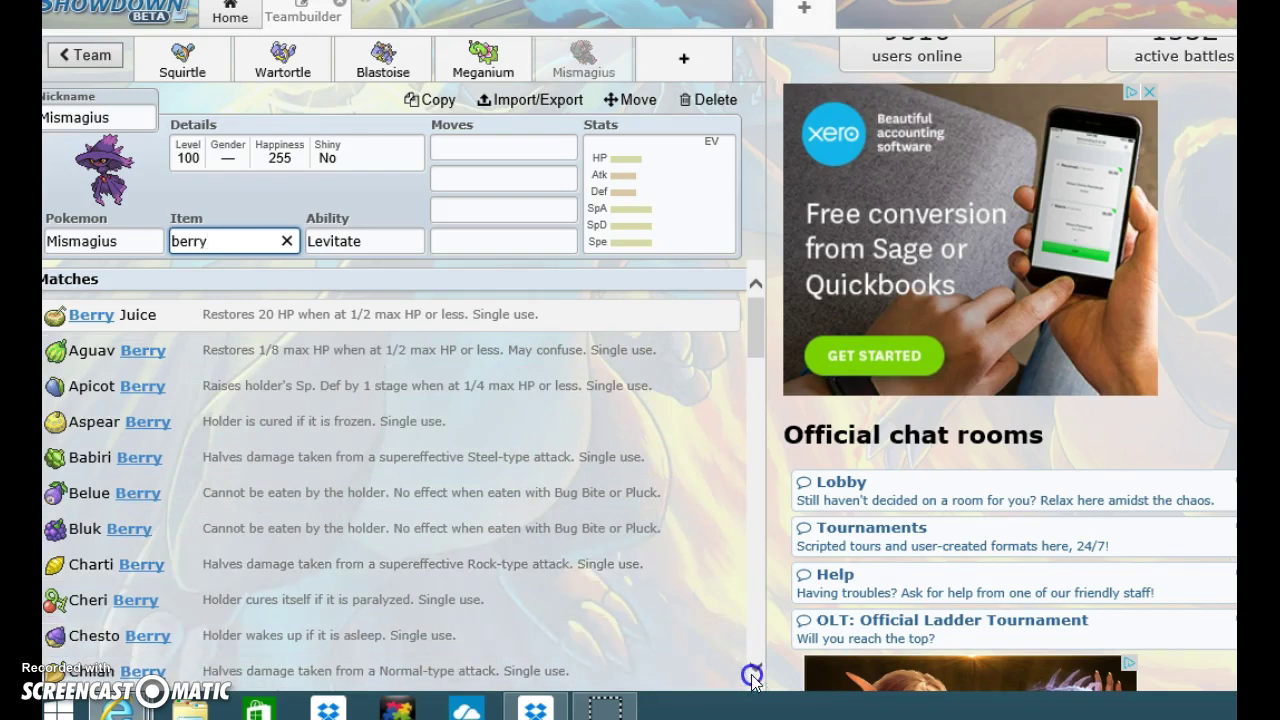
scroll(752, 672, "down", 2)
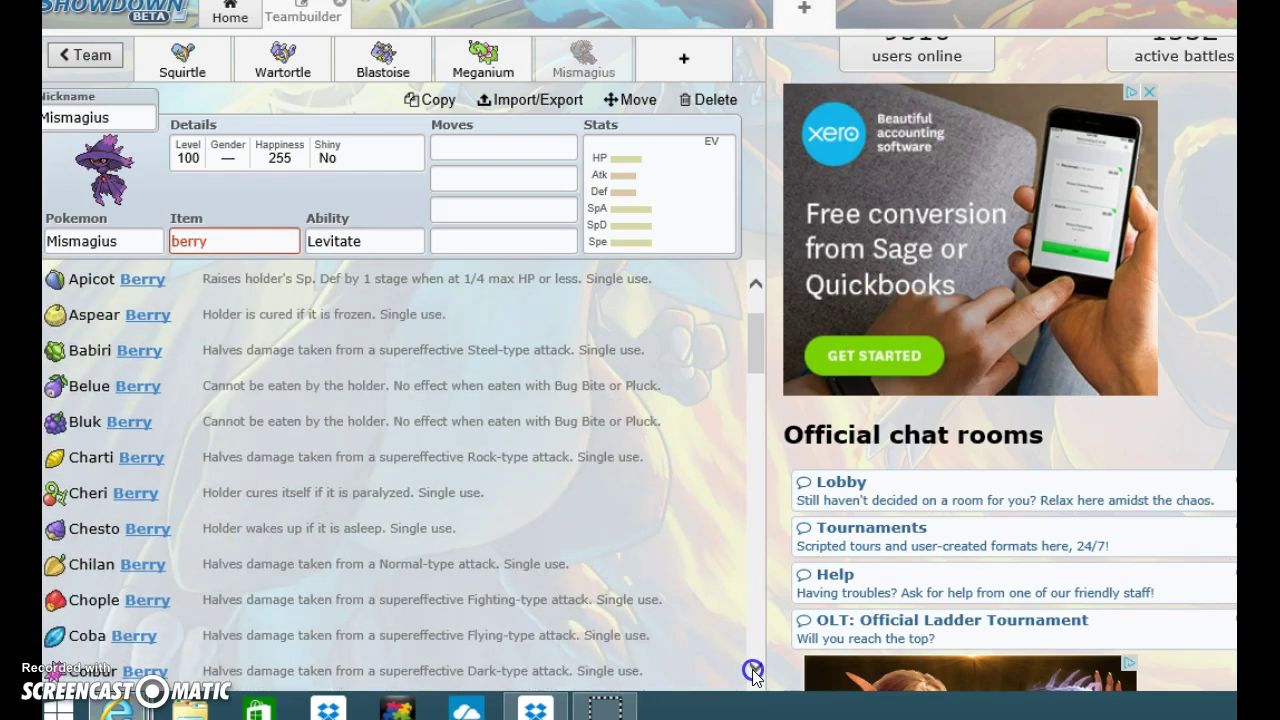
left_click(654, 672)
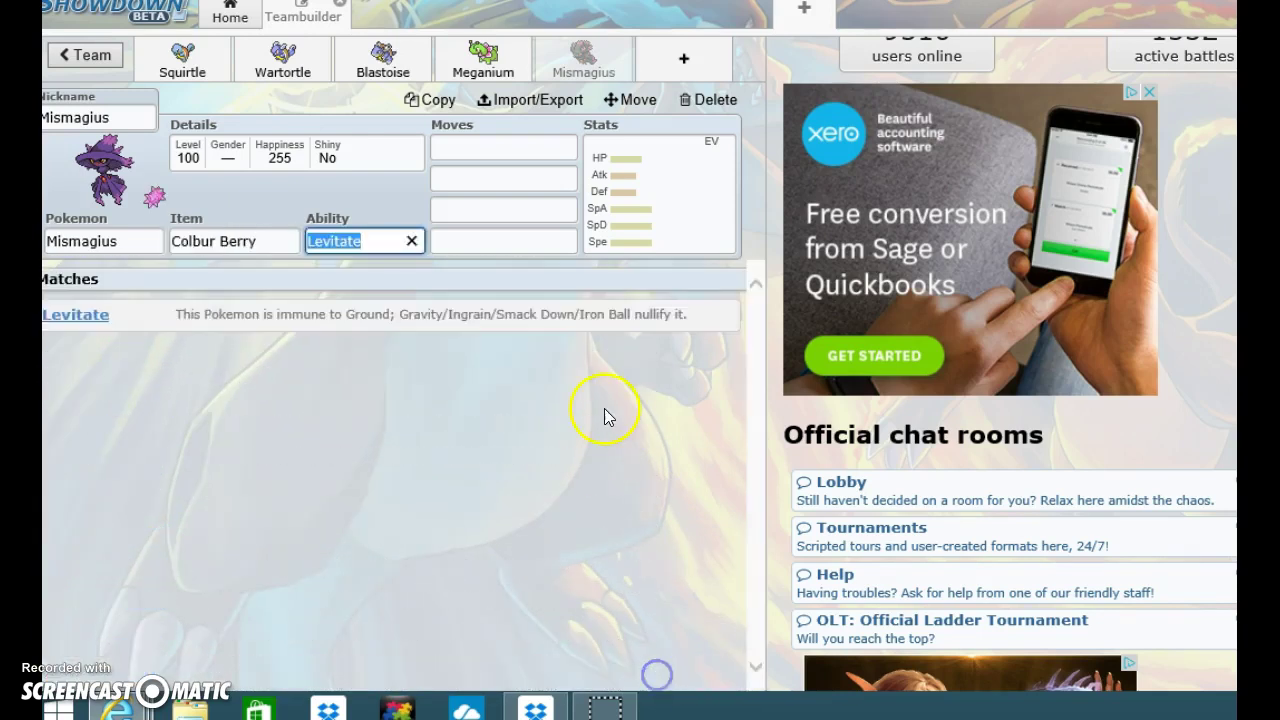
left_click(390, 333)
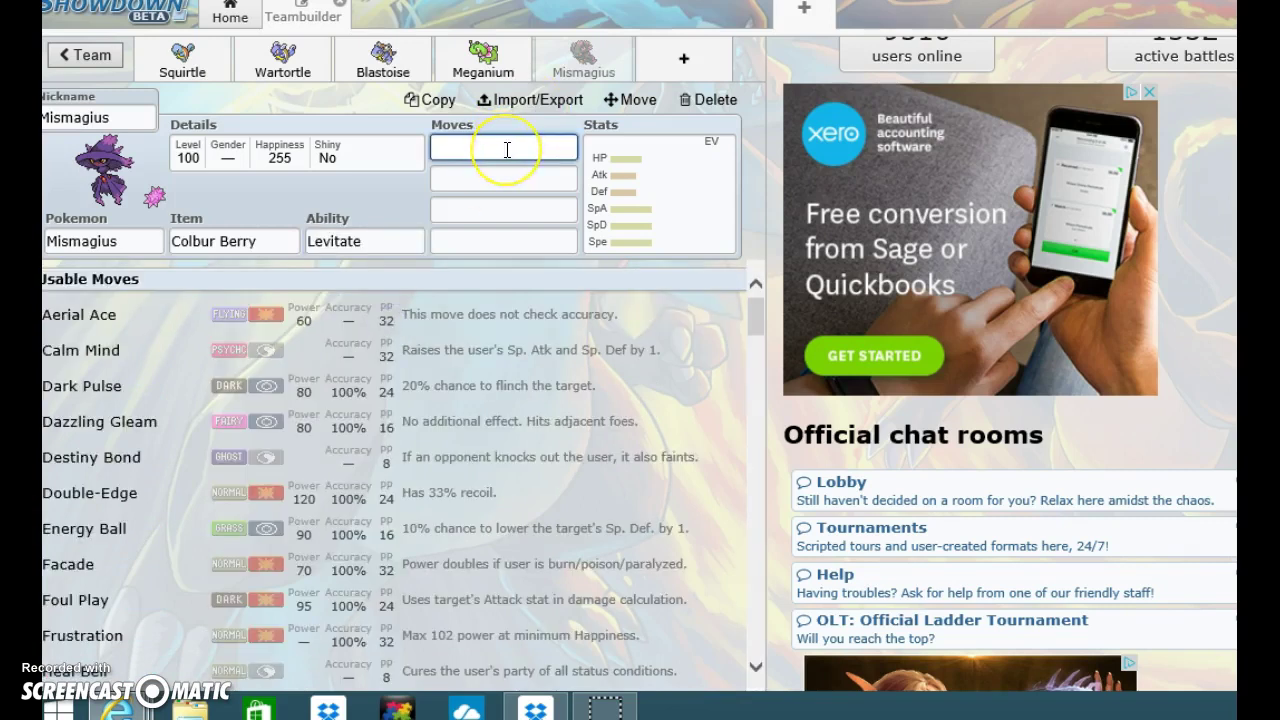
- Set Mismagius's first two moves to Shadow Ball and Magical Leaf
type("ghost")
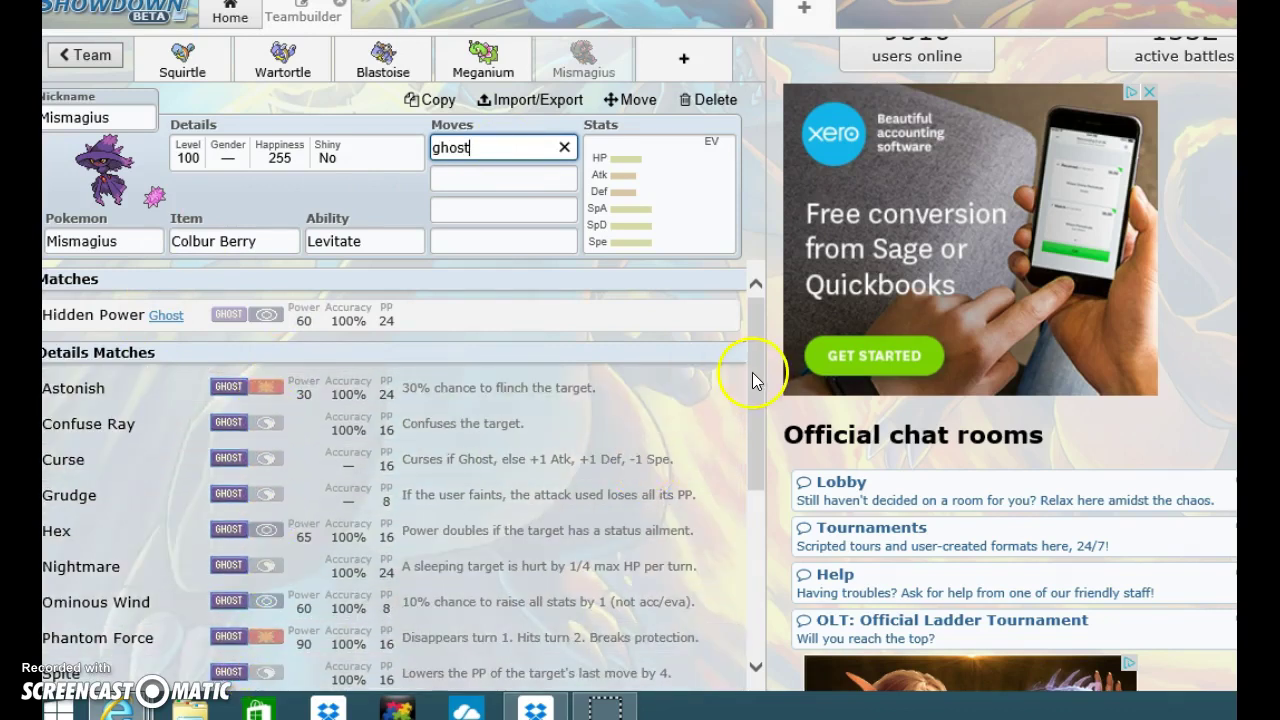
left_click_drag(752, 372, 751, 444)
left_click(208, 592)
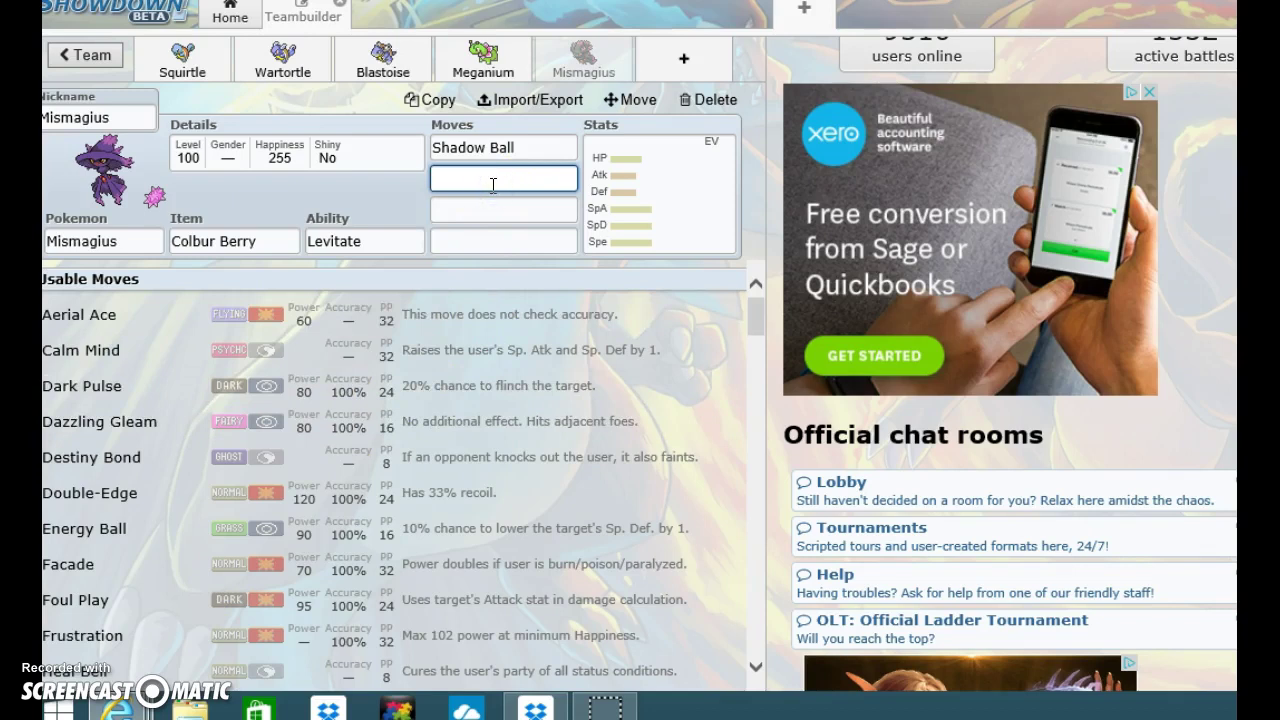
type("mag")
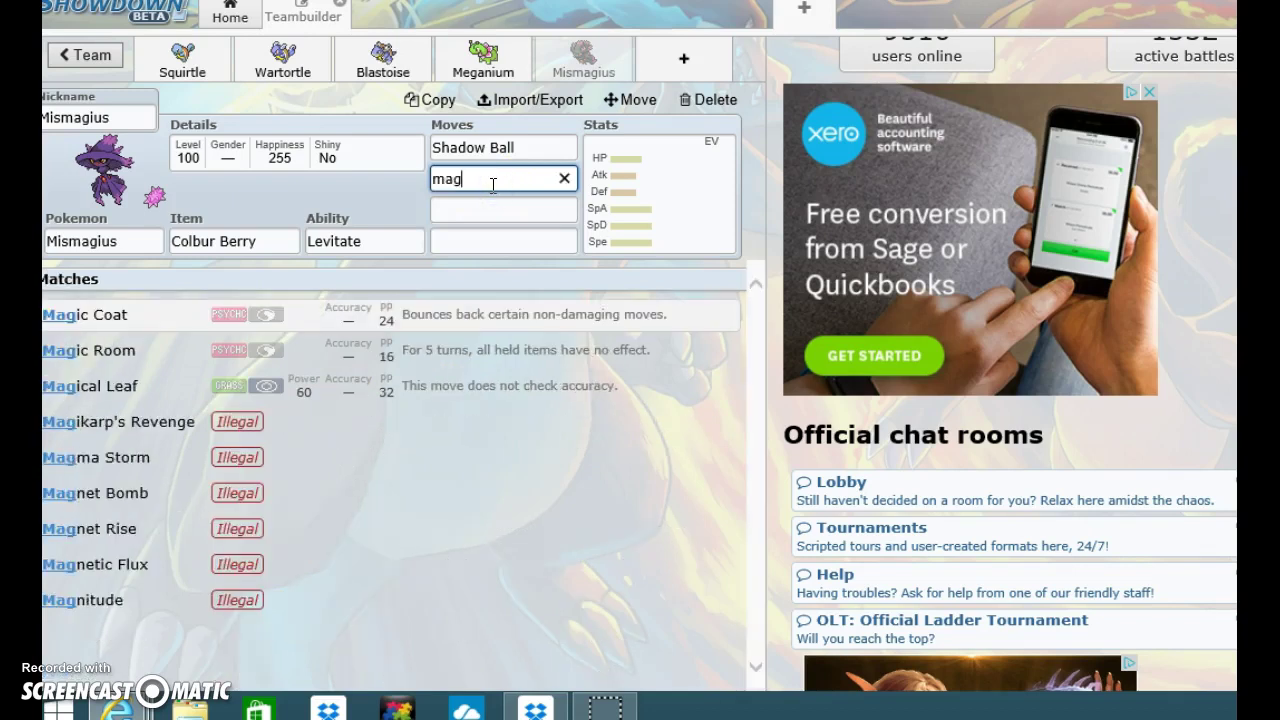
type("ical")
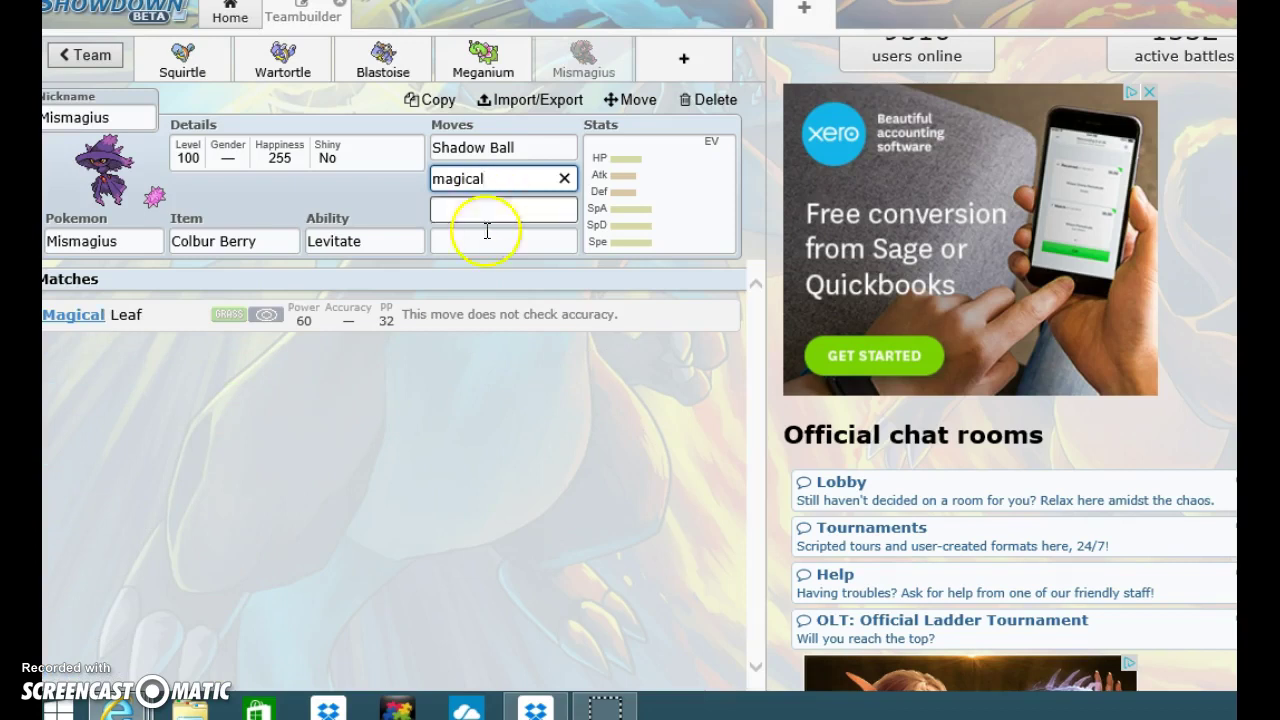
left_click(494, 318)
left_click(435, 205)
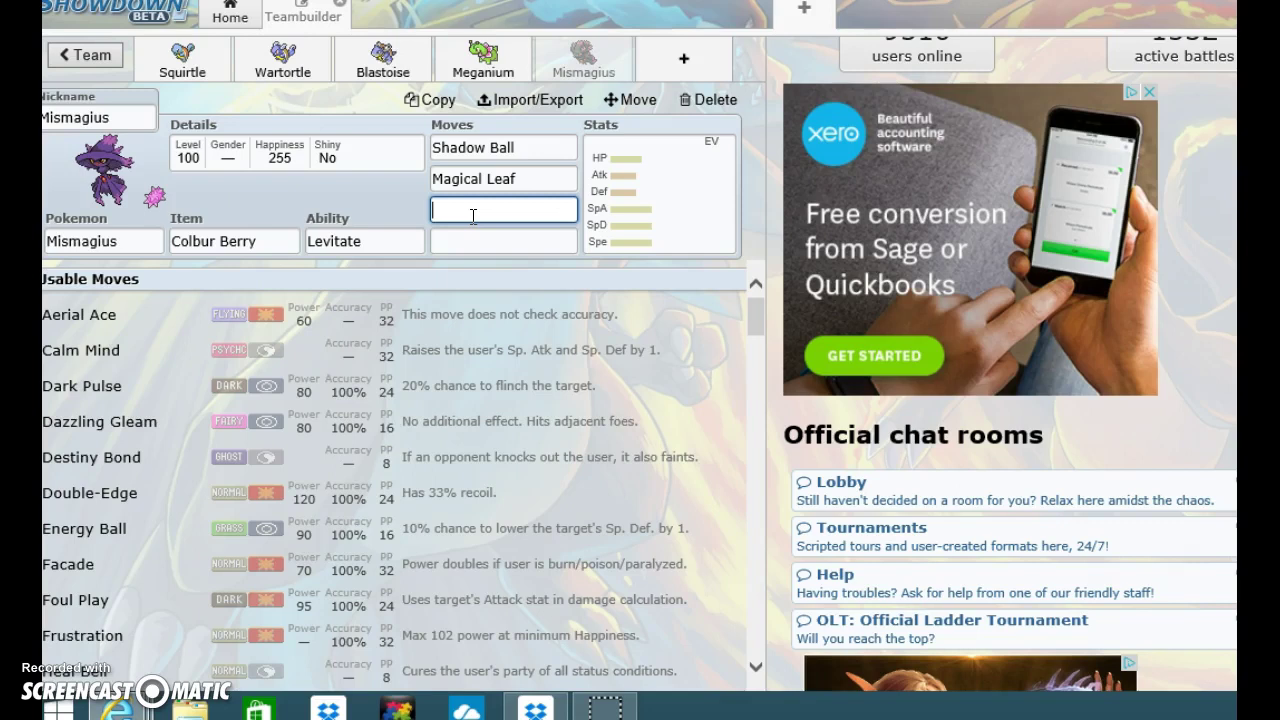
- Fill Mismagius's third and fourth moves with Giga Impact and Dazzling Gleam
type("normal")
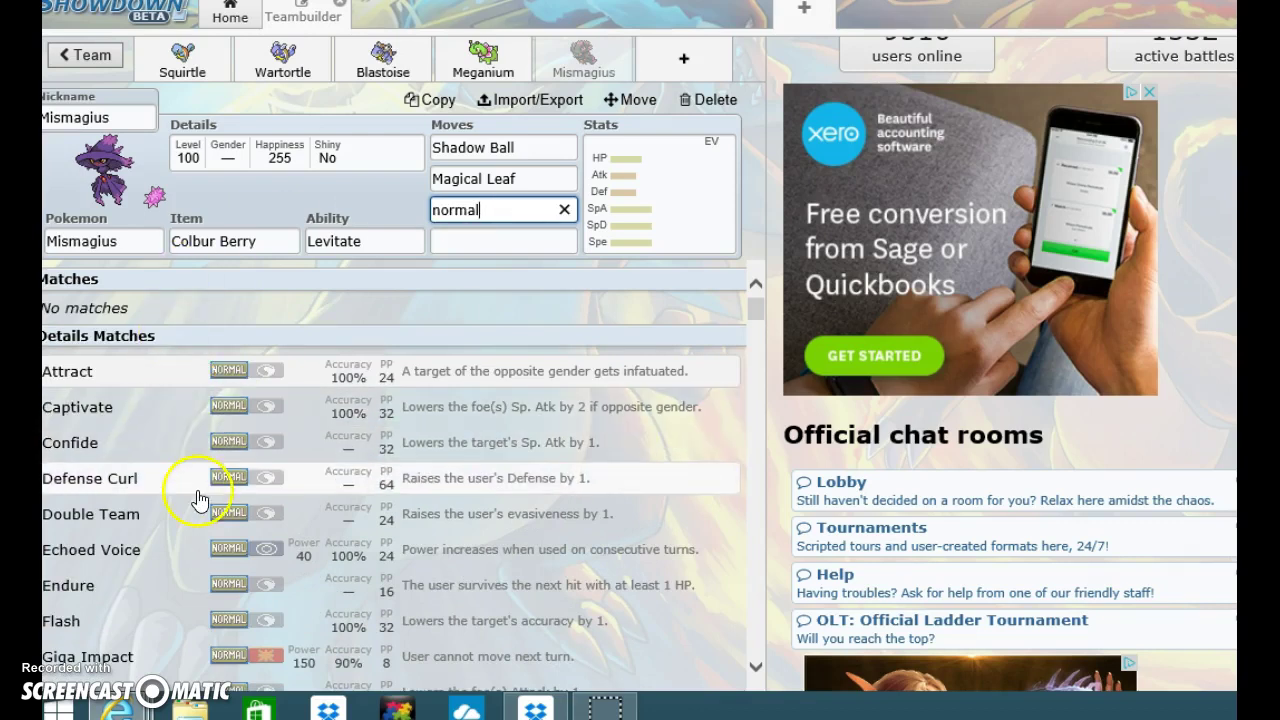
left_click(457, 516)
left_click_drag(457, 516, 483, 546)
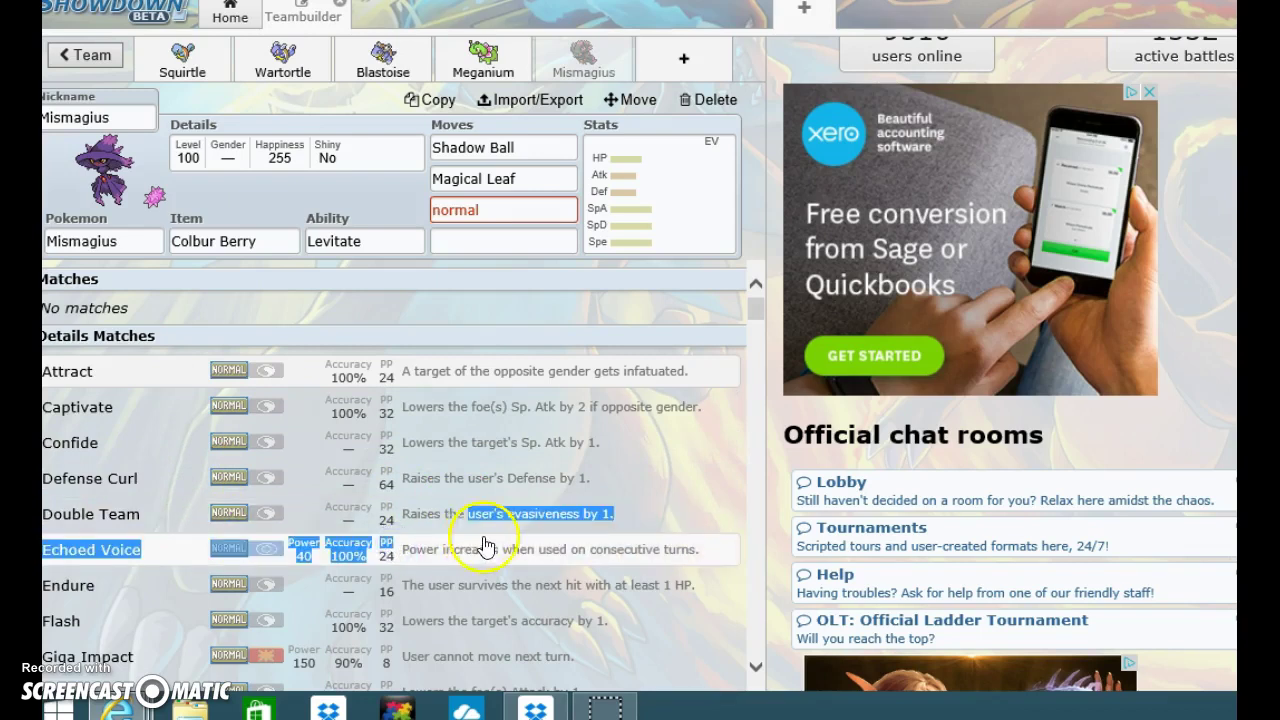
left_click(340, 311)
left_click(595, 654)
left_click(543, 241)
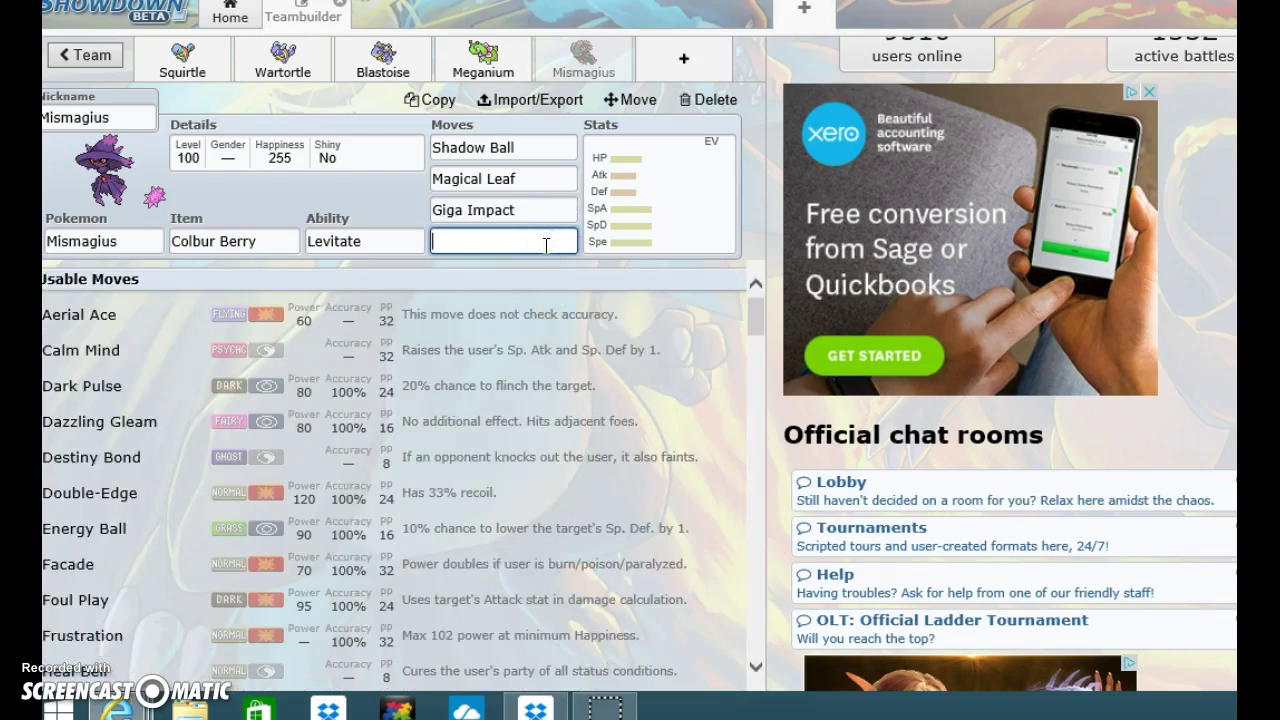
left_click(310, 413)
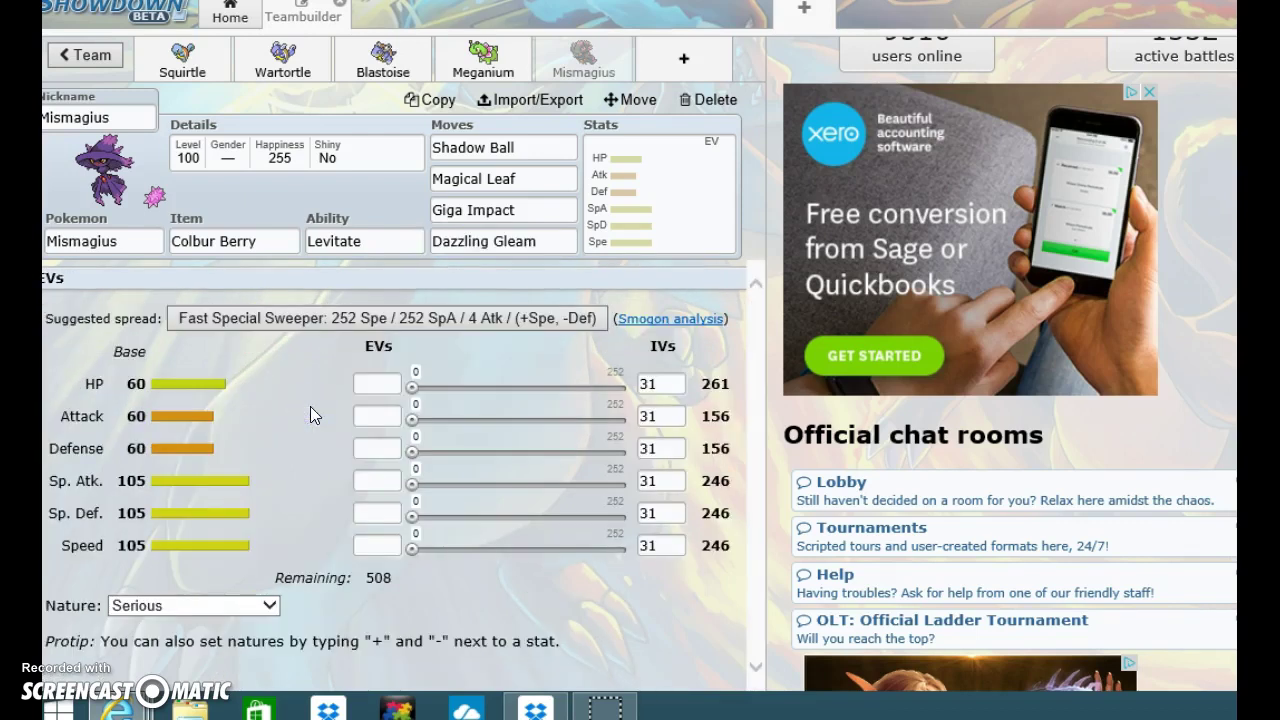